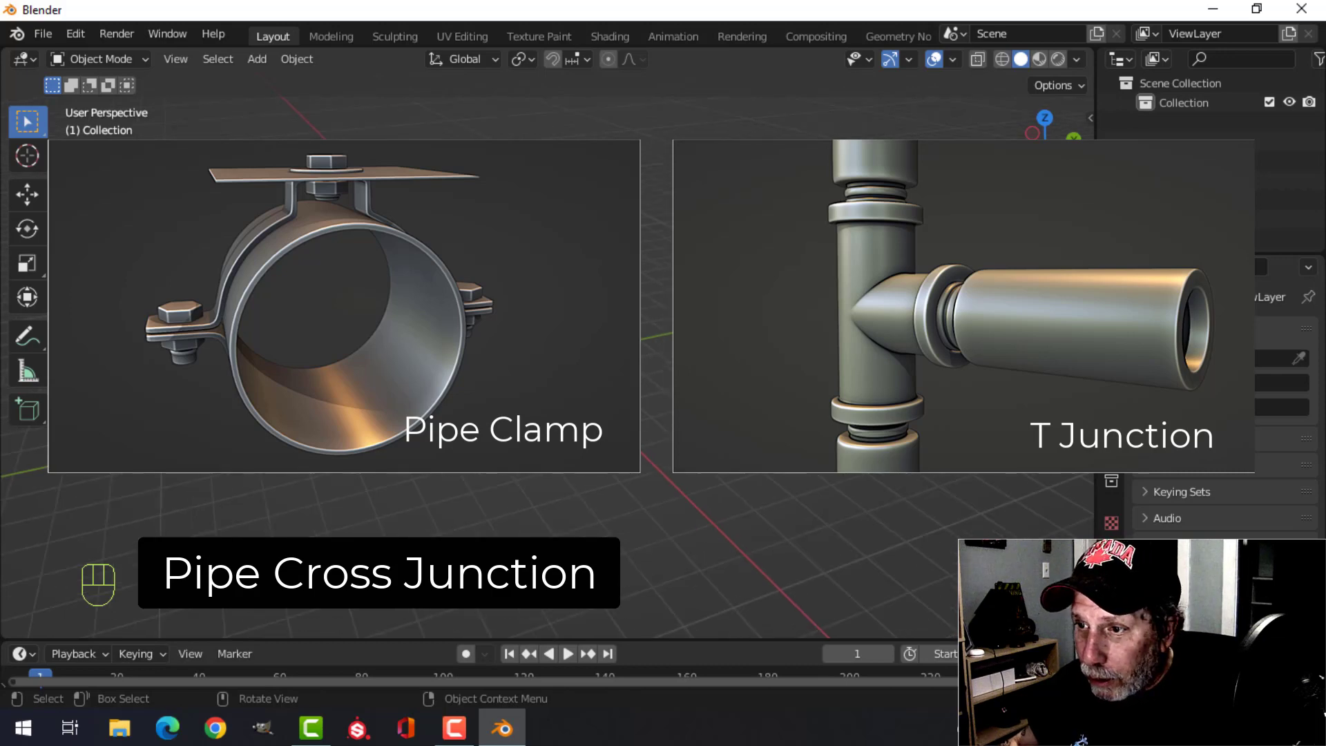
In front view, add an 18-vertex cylinder with Cap Fill Type set to Nothing
key(KP_1)
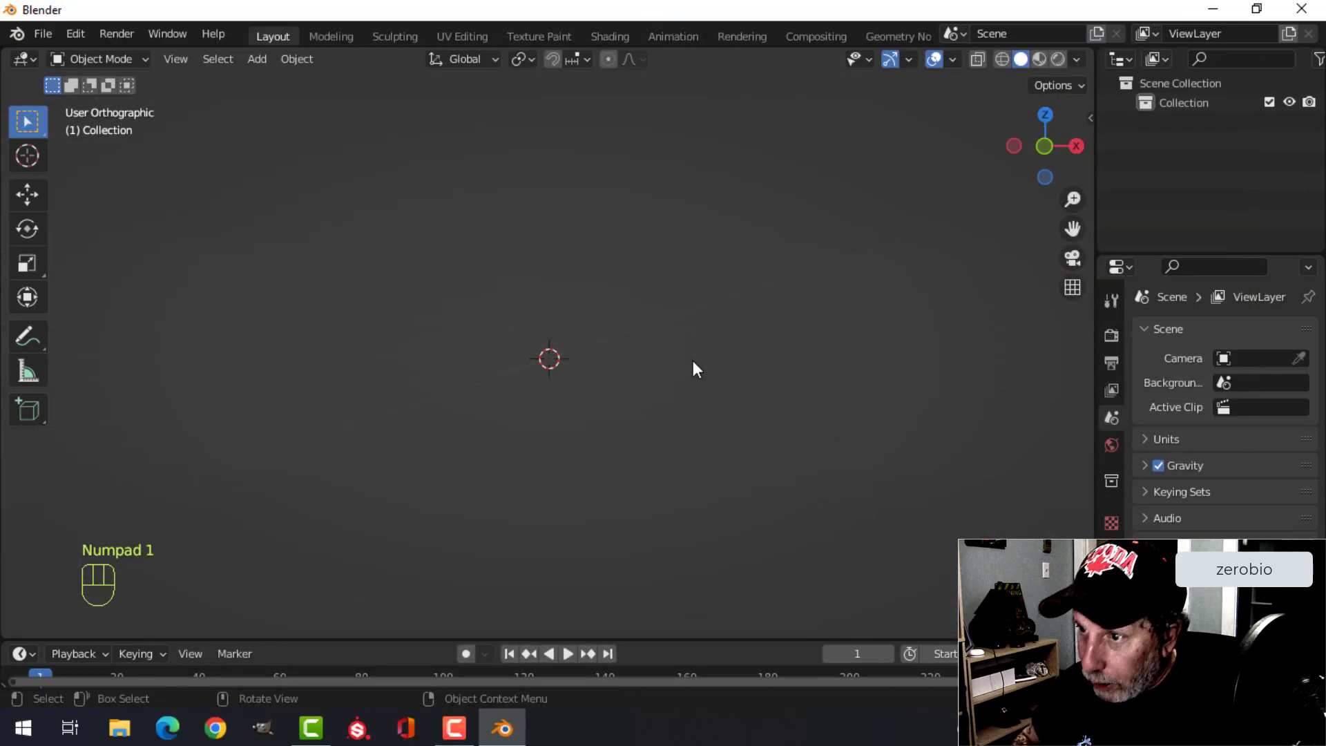
key(shift)
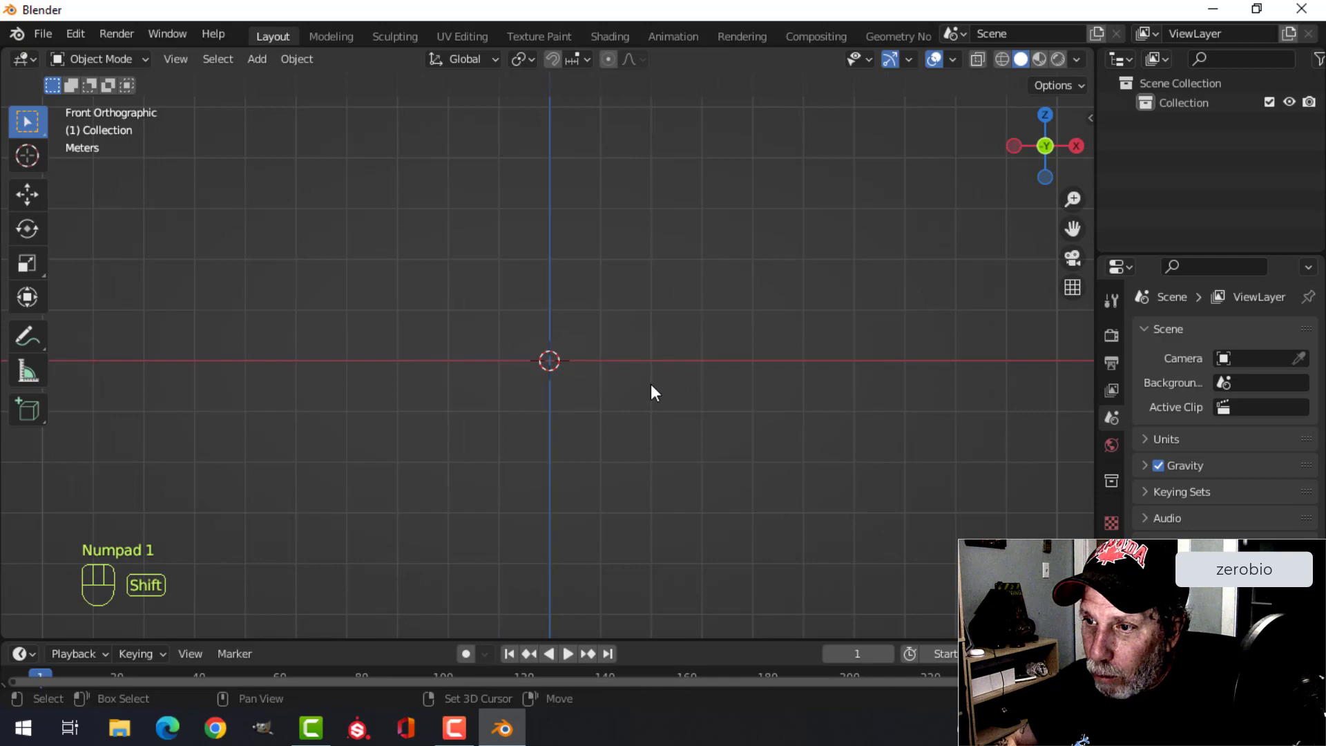
shift+middle_drag(651, 384, 674, 350)
key(shift+a)
mouse_move(638, 310)
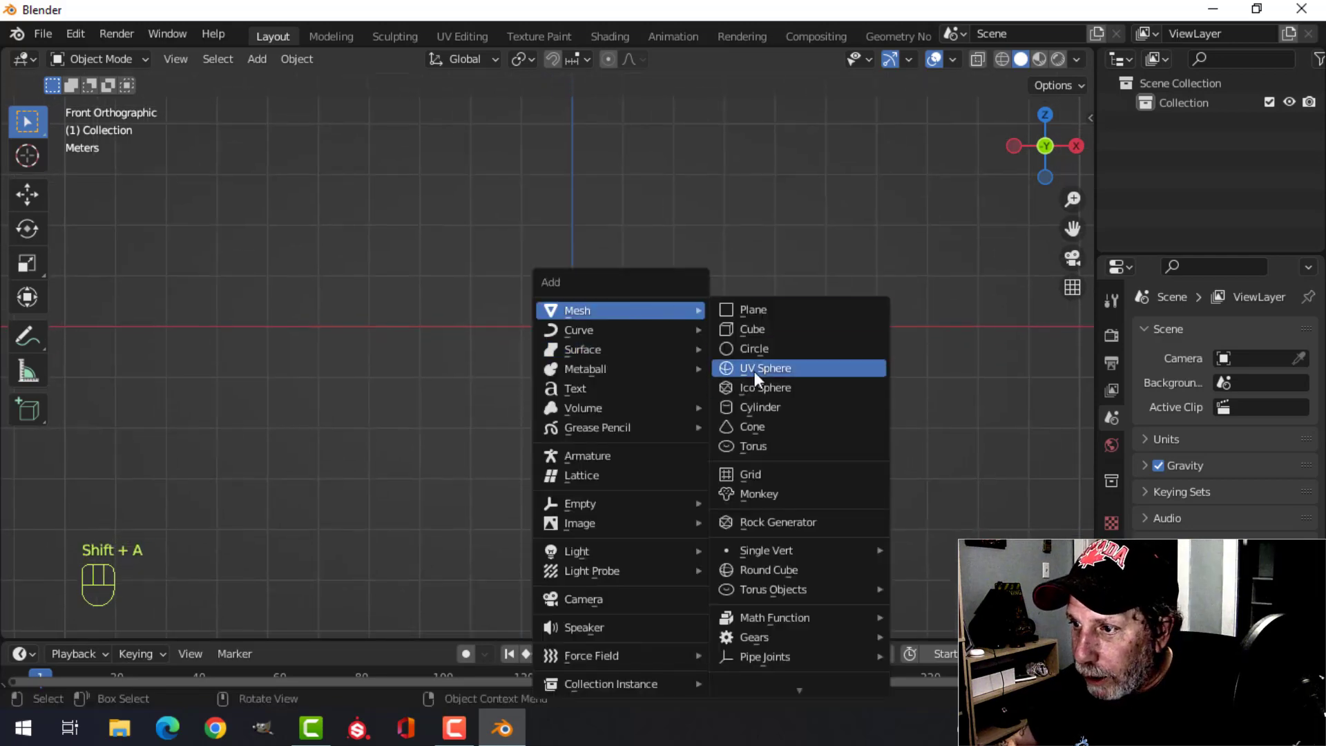
click(759, 406)
click(138, 622)
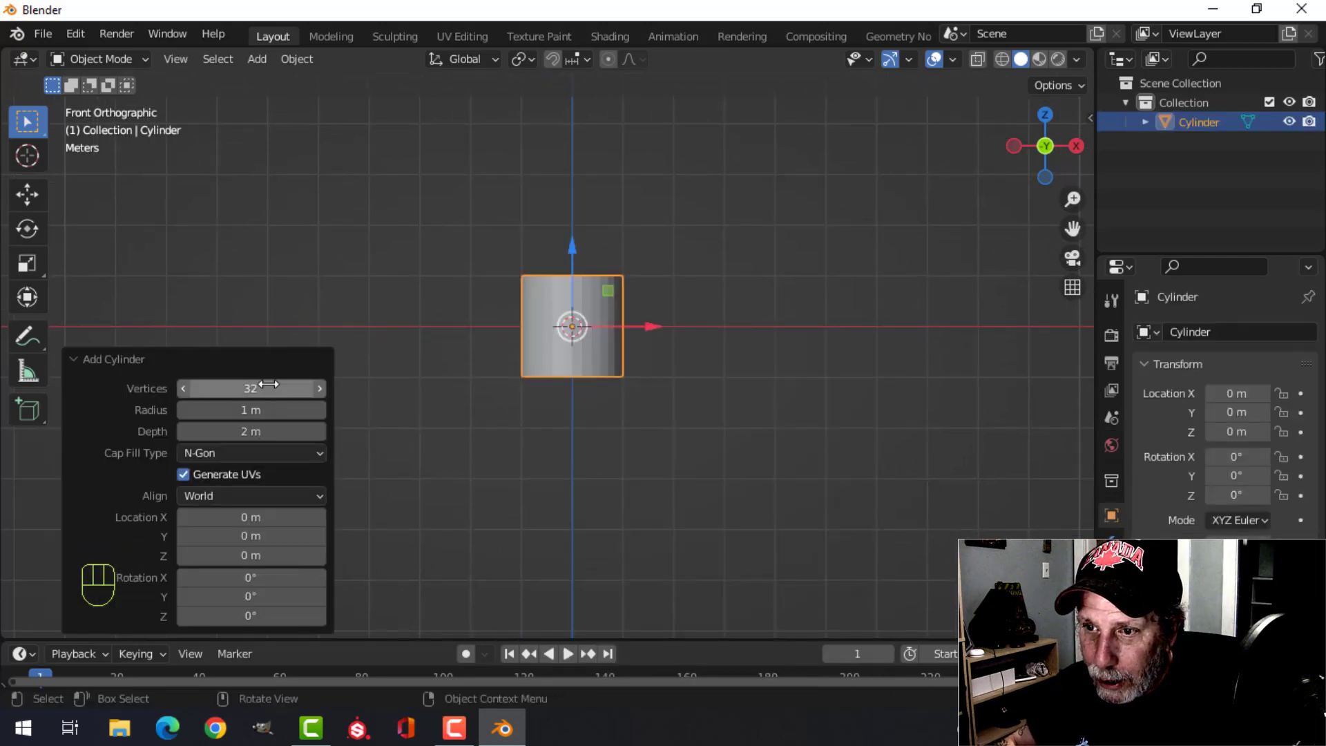
click(321, 388)
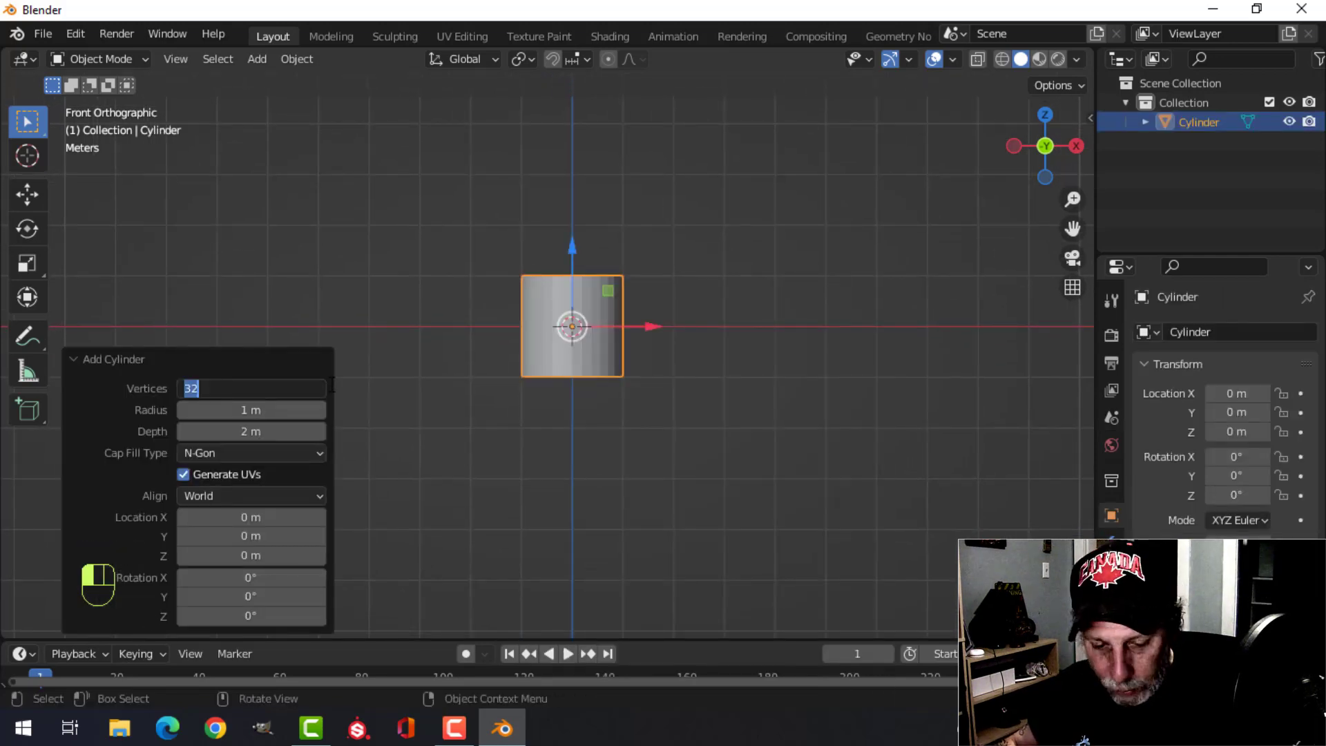
text(18)
key(Return)
click(263, 452)
click(247, 470)
scroll(703, 394, up, 3)
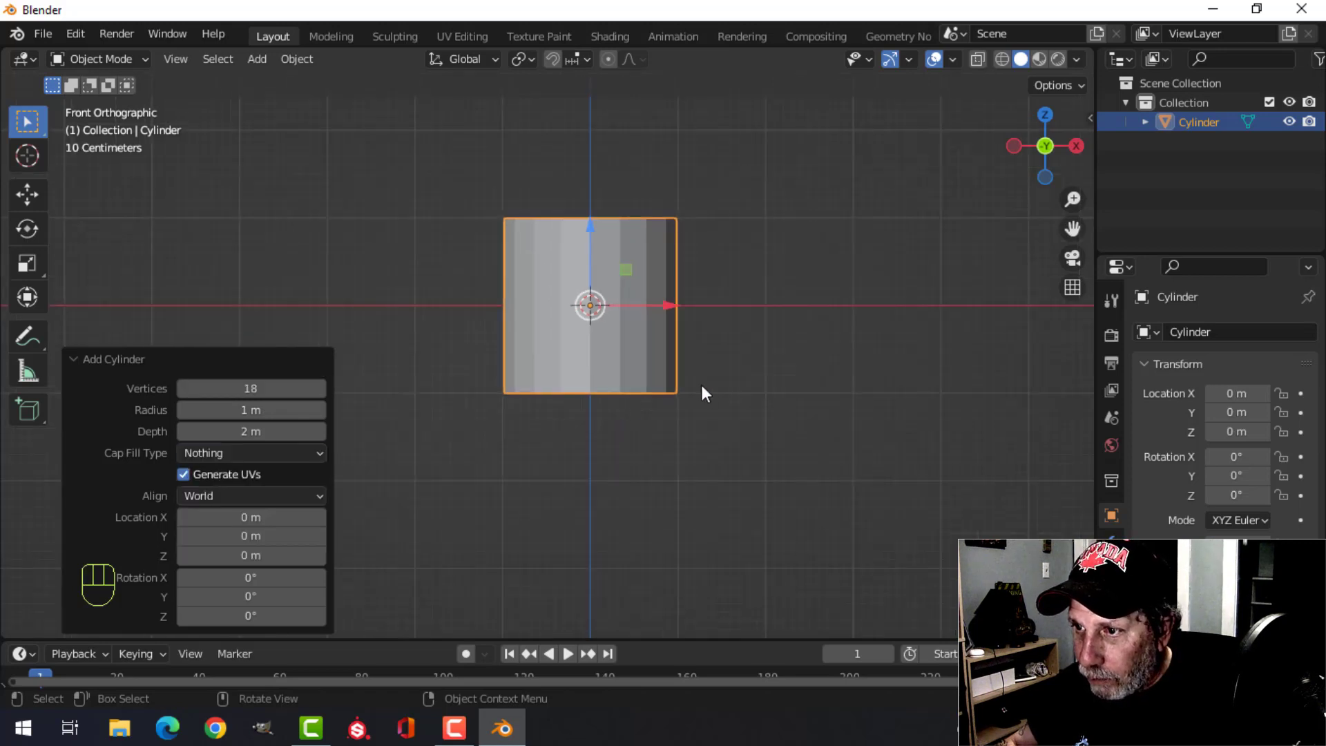
In Edit Mode, scale the cylinder to 0.554 in X and Y, keeping its height
key(Tab)
key(s)
key(shift+z)
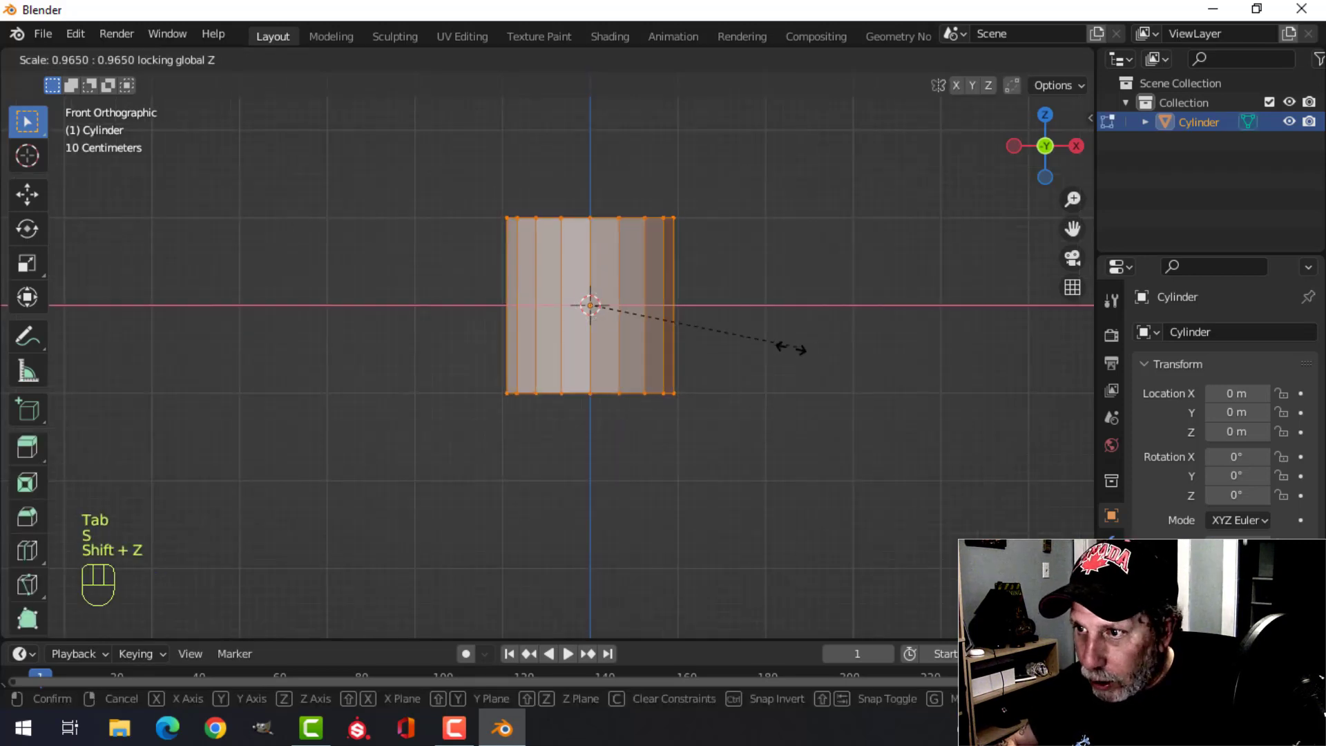
click(702, 343)
scroll(703, 328, up, 2)
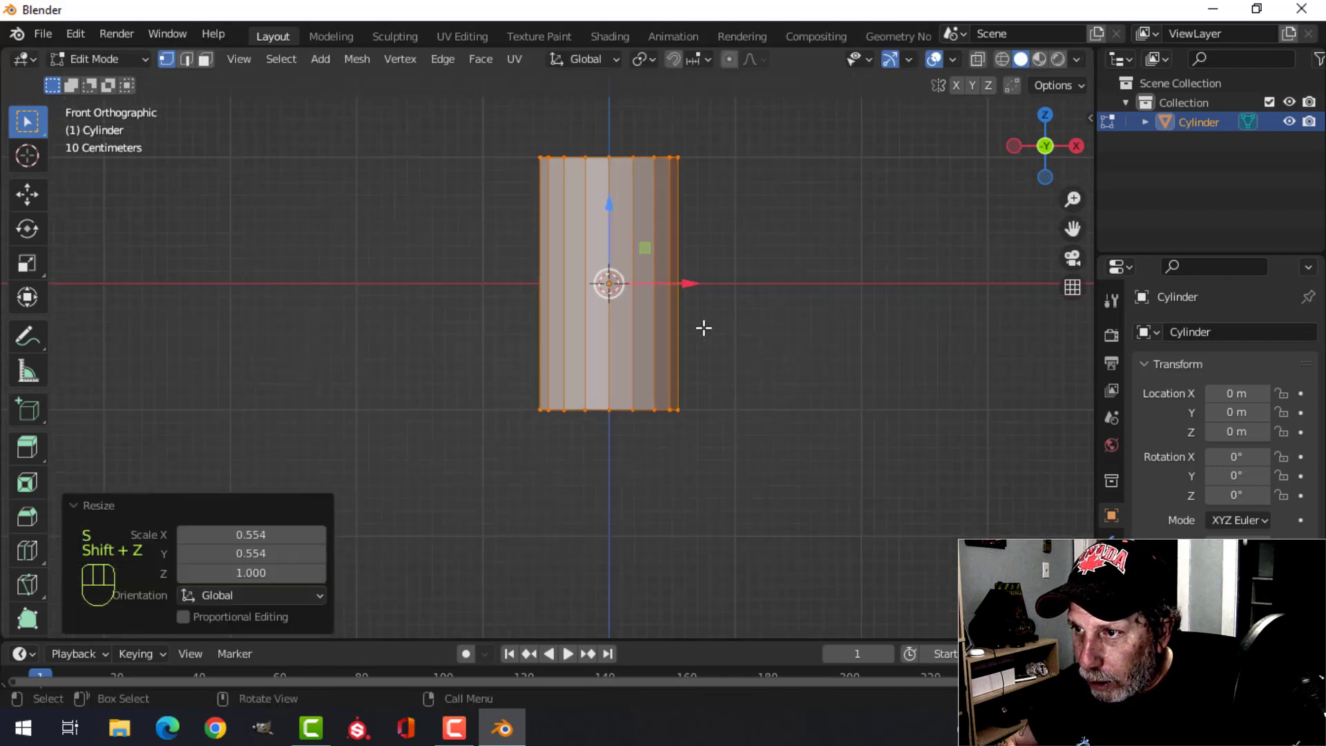
key(alt+a)
shift+middle_drag(727, 287, 717, 314)
Show the cylinder as wireframe and snap the 3D cursor to its top-centre vertex
key(2)
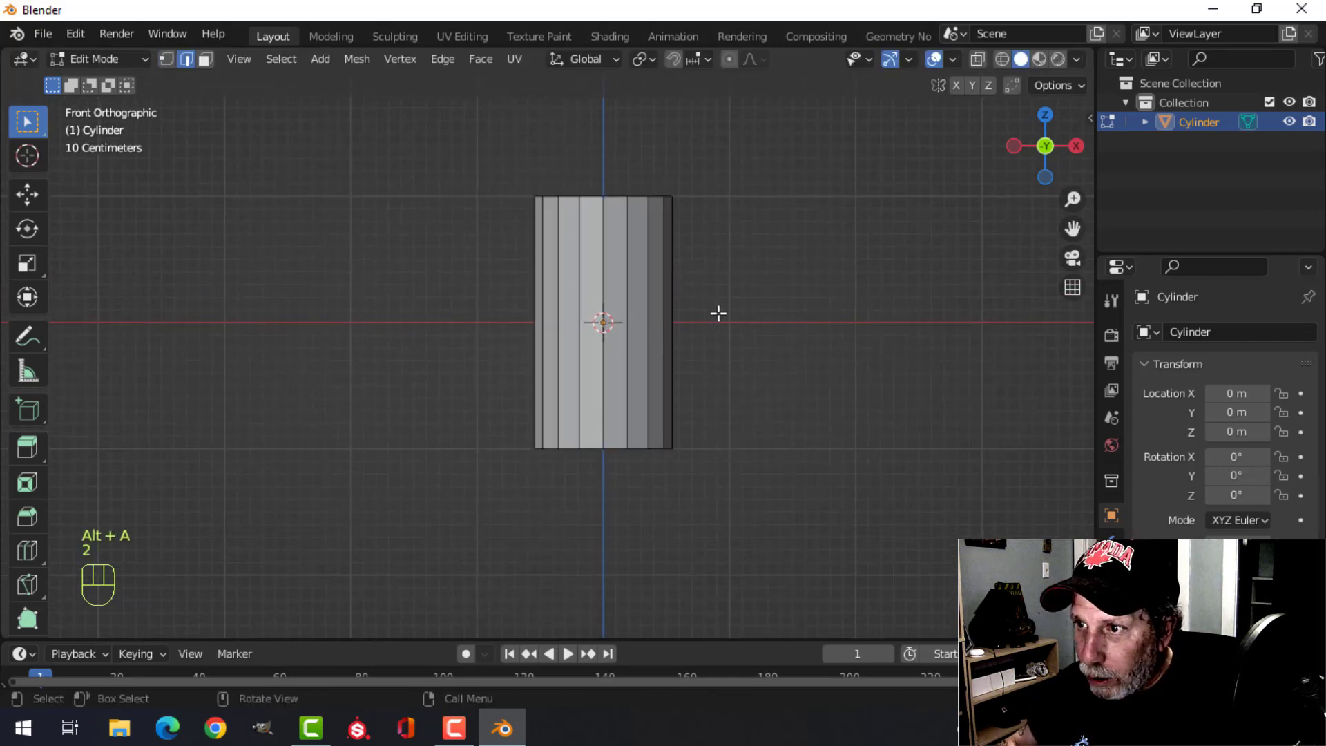
key(z)
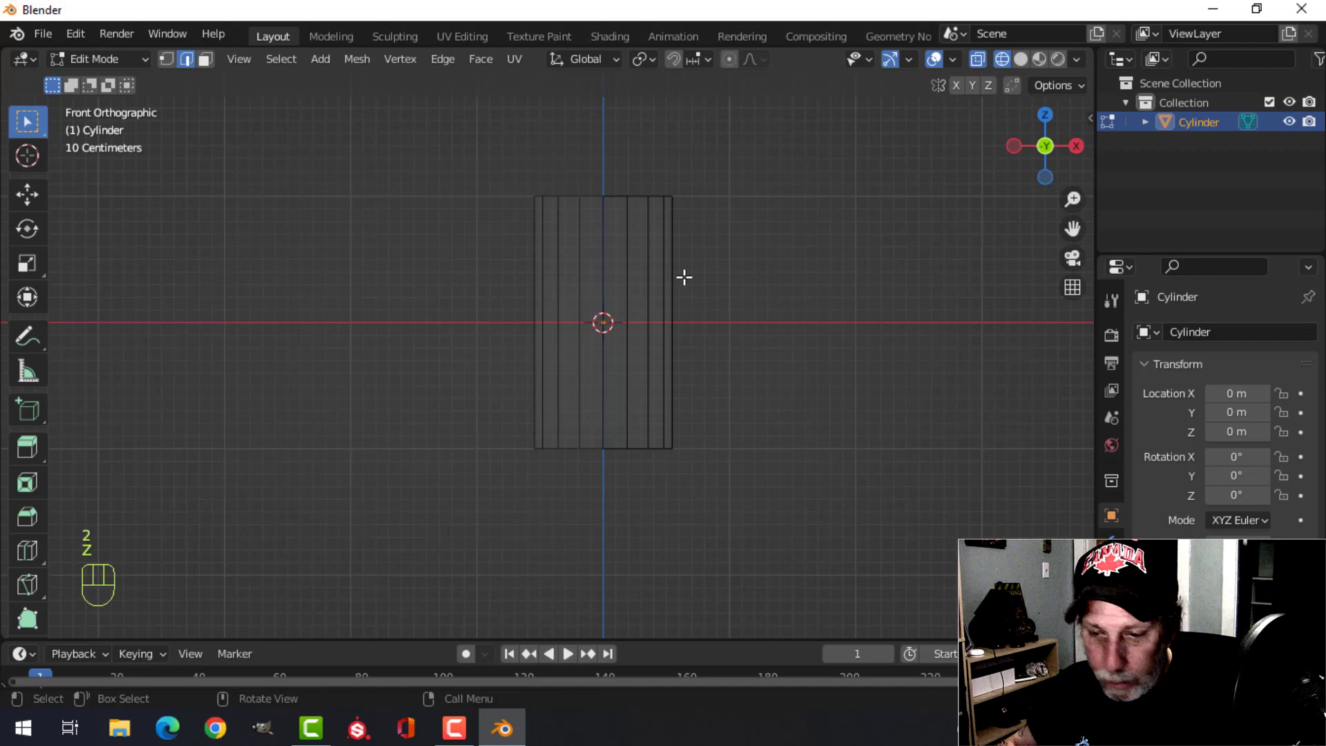
key(1)
scroll(716, 260, up, 2)
drag(612, 109, 632, 141)
middle_drag(843, 186, 789, 290)
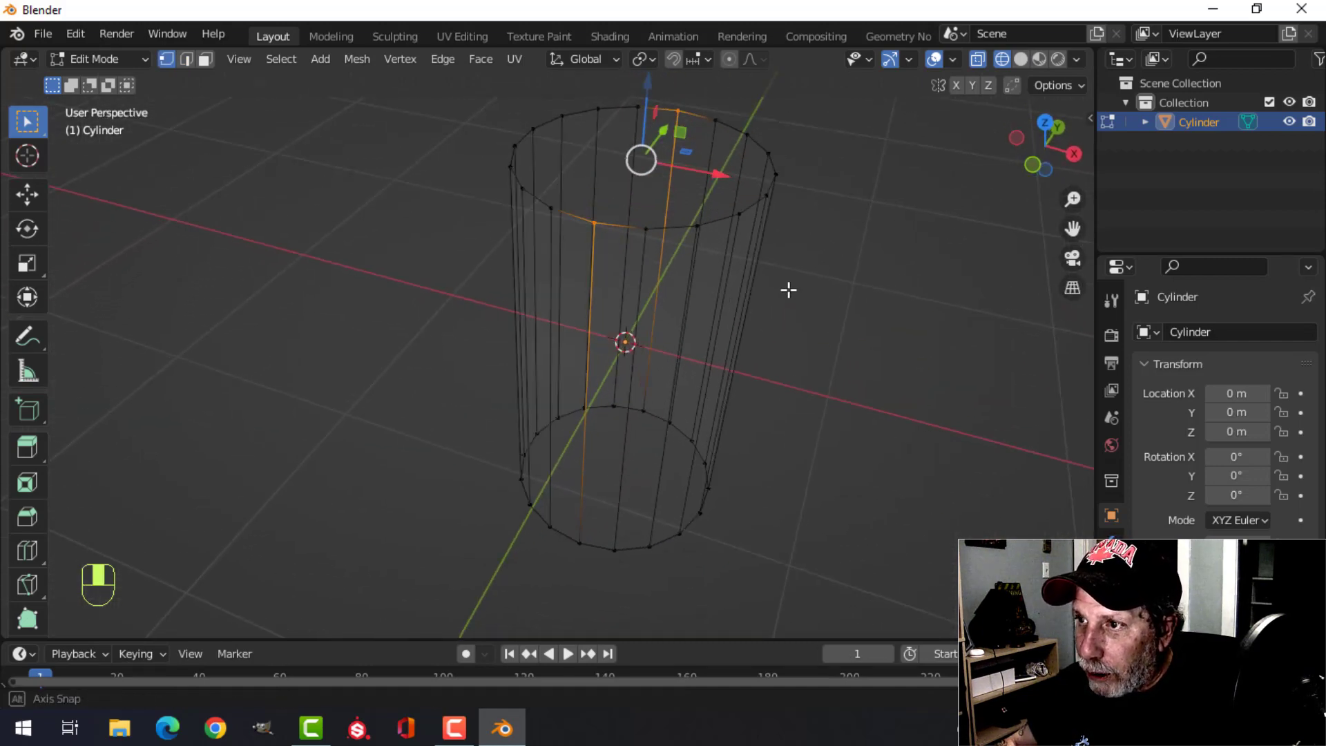
key(shift+s)
click(776, 403)
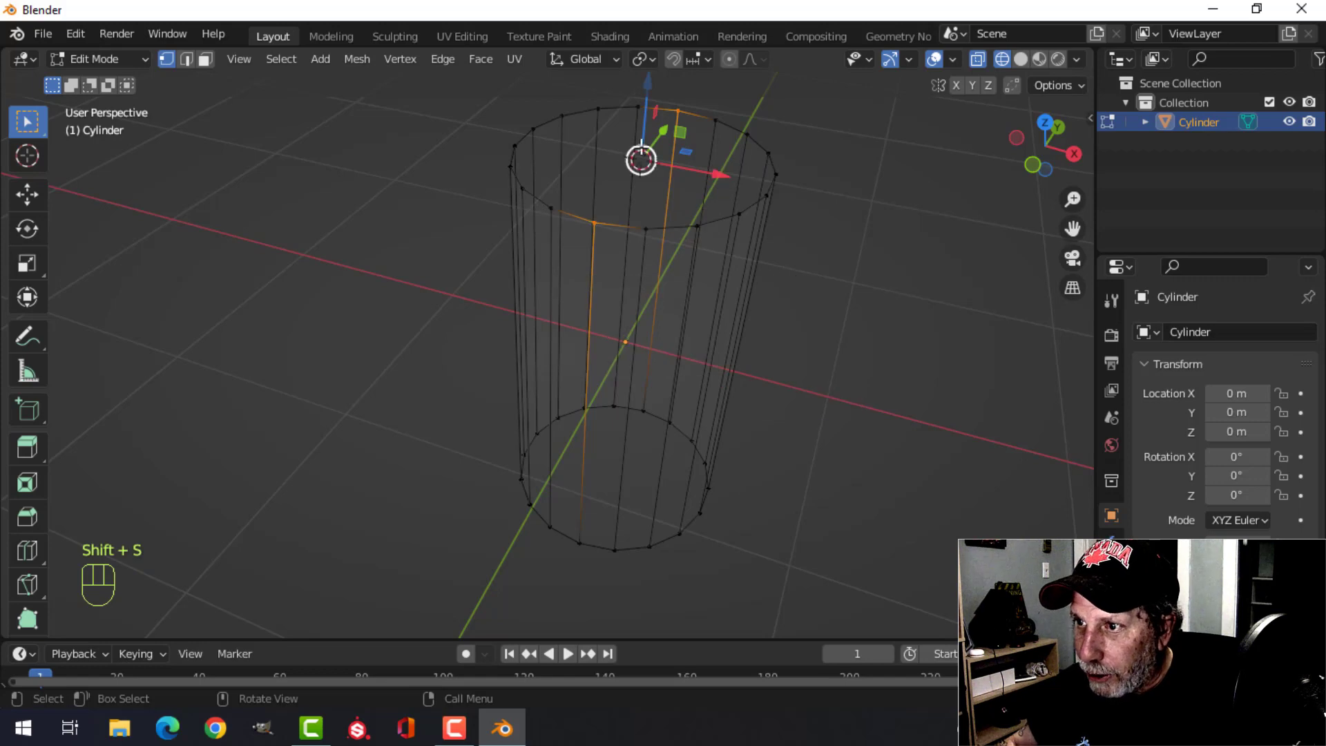
In front view, box-select the right half of the top ring and bring up the pivot point choices
key(KP_1)
shift+middle_drag(851, 314, 790, 432)
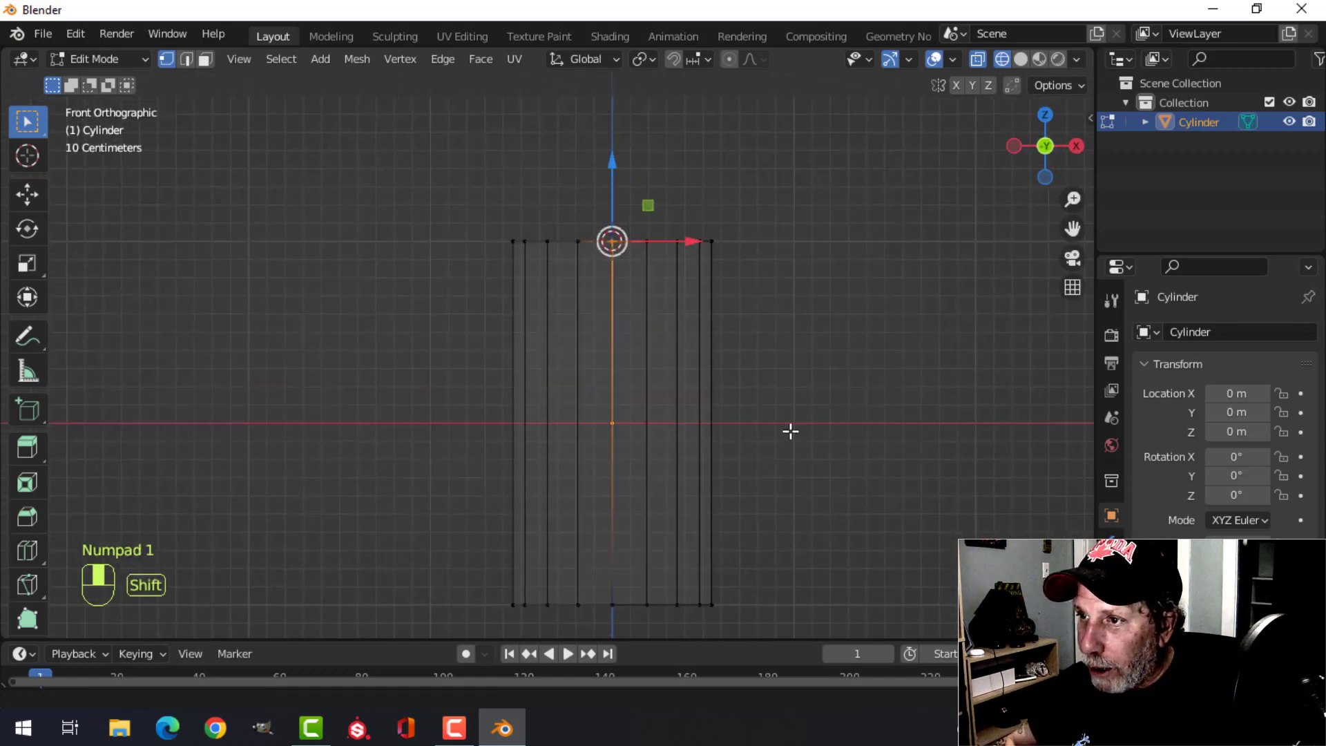
key(alt+a)
key(b)
drag(583, 237, 706, 305)
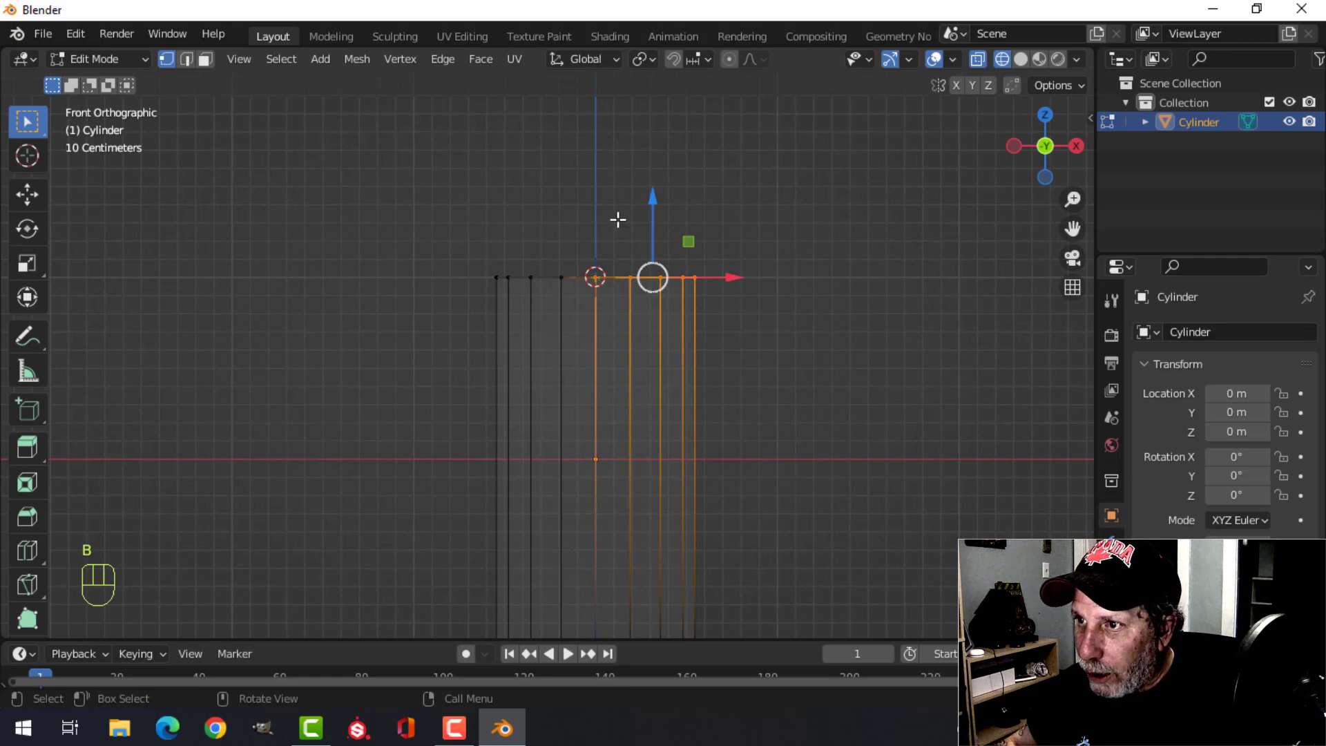
click(642, 59)
With the 3D cursor as pivot, shear the right top vertices down with offset 1
click(652, 100)
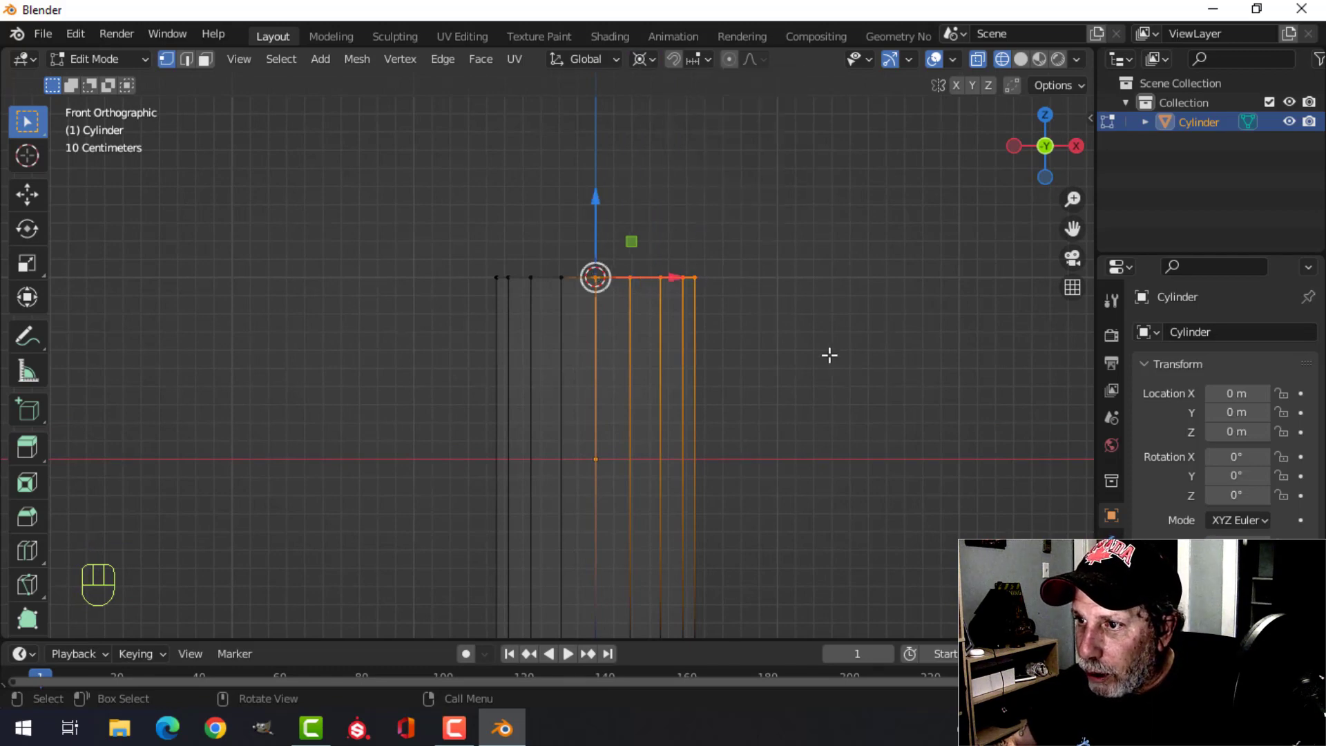
scroll(811, 359, up, 1)
scroll(31, 485, down, 6)
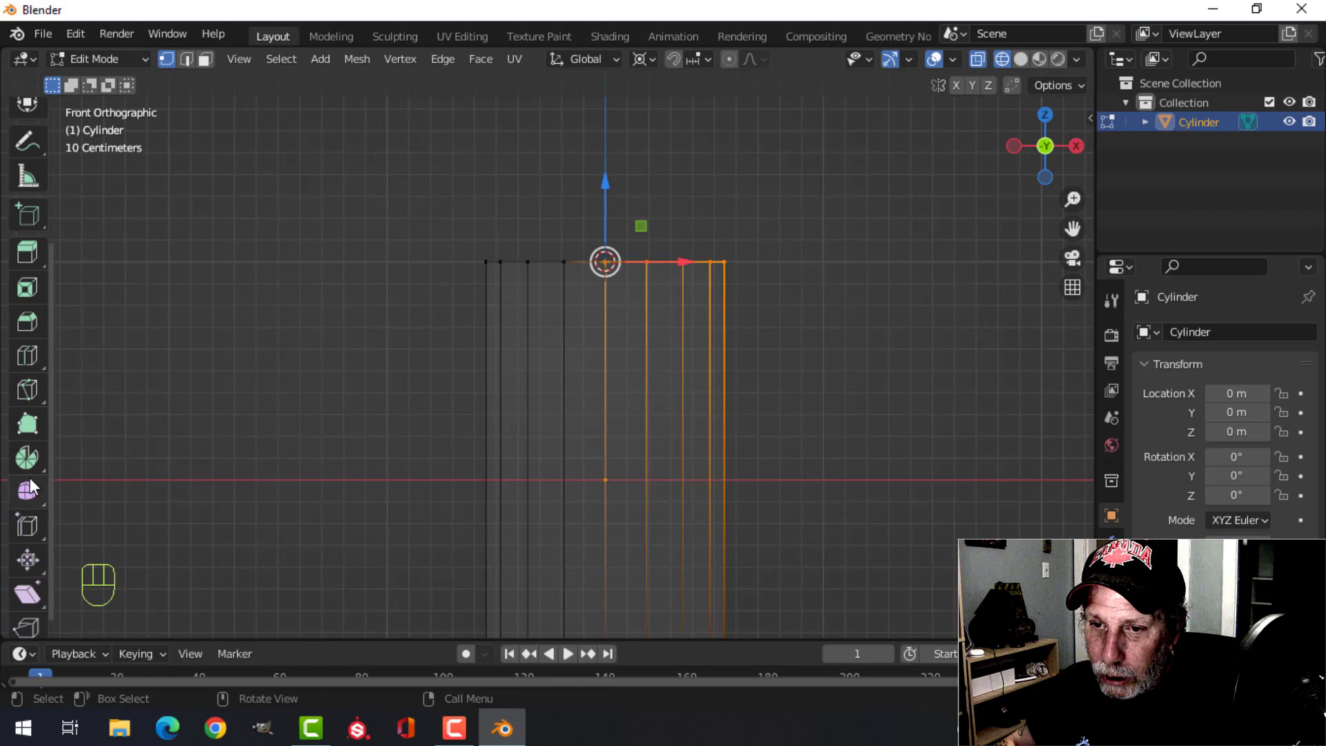
click(26, 584)
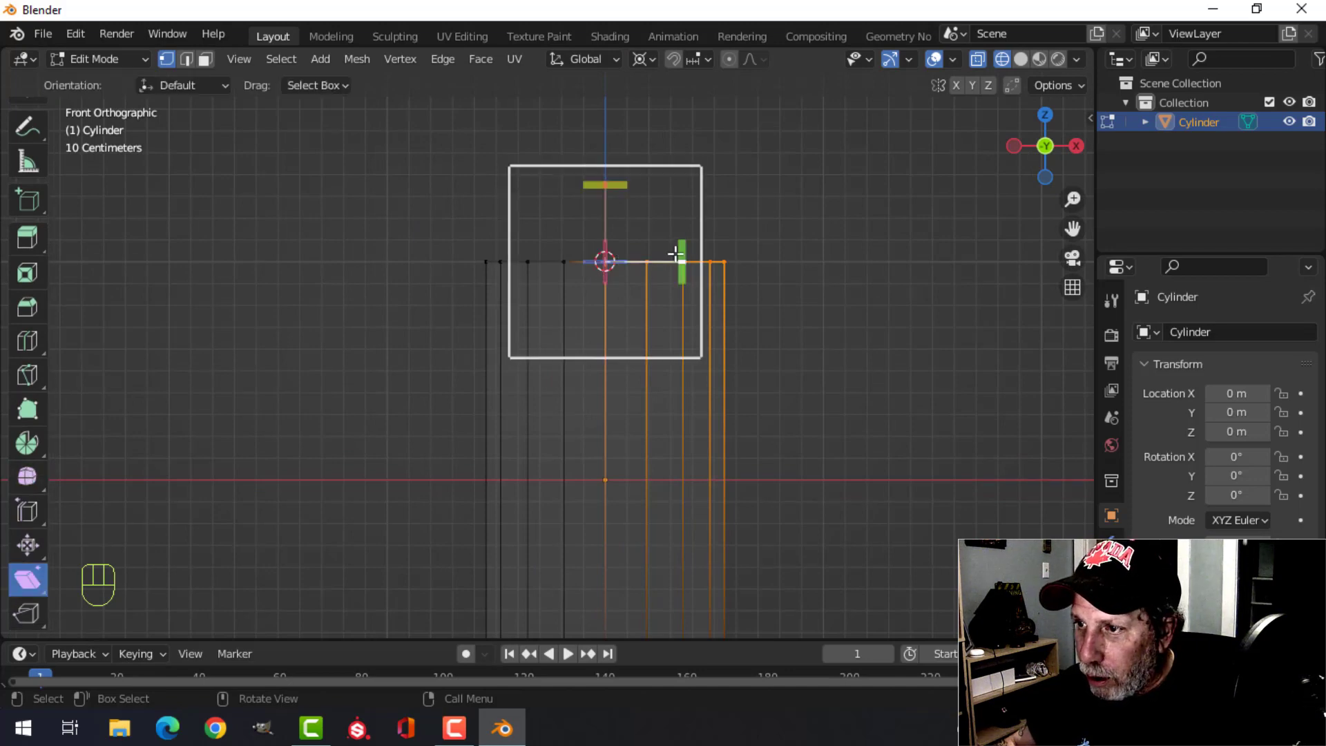
drag(680, 257, 686, 283)
drag(655, 467, 656, 467)
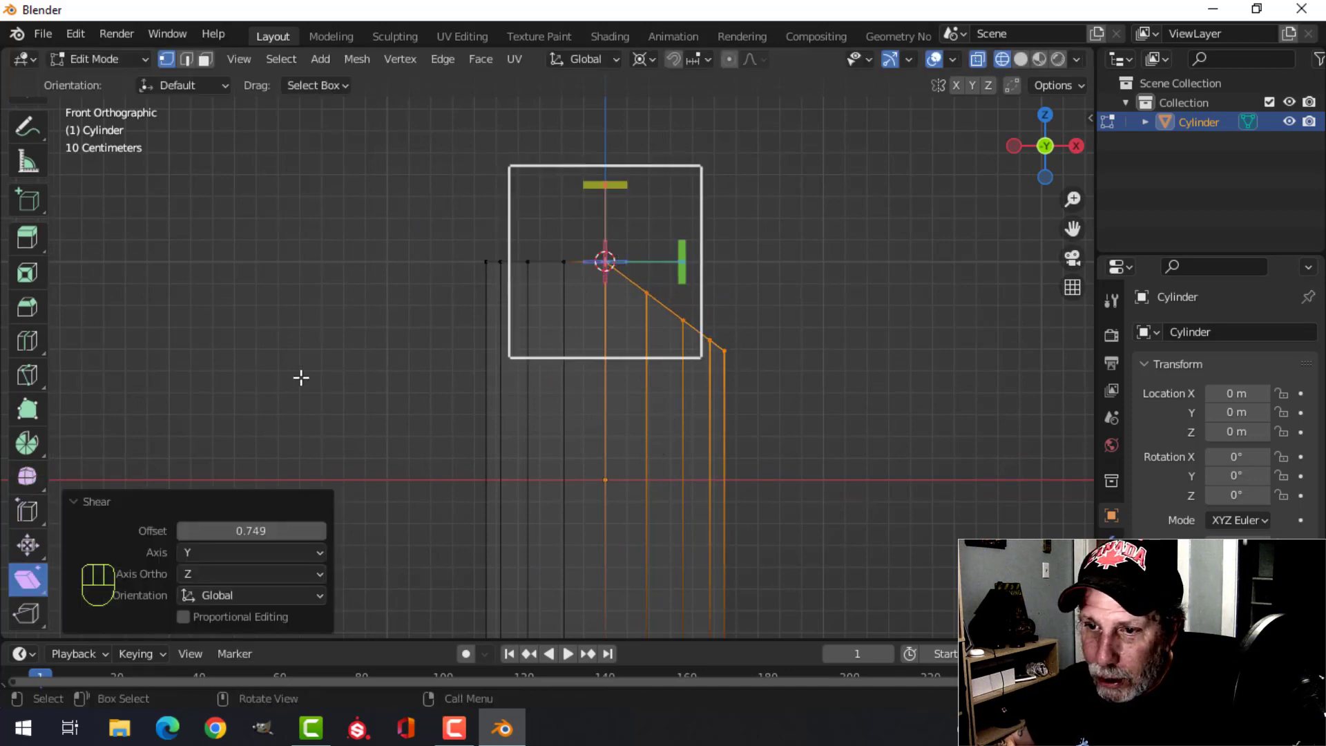
click(256, 527)
text(1)
key(Return)
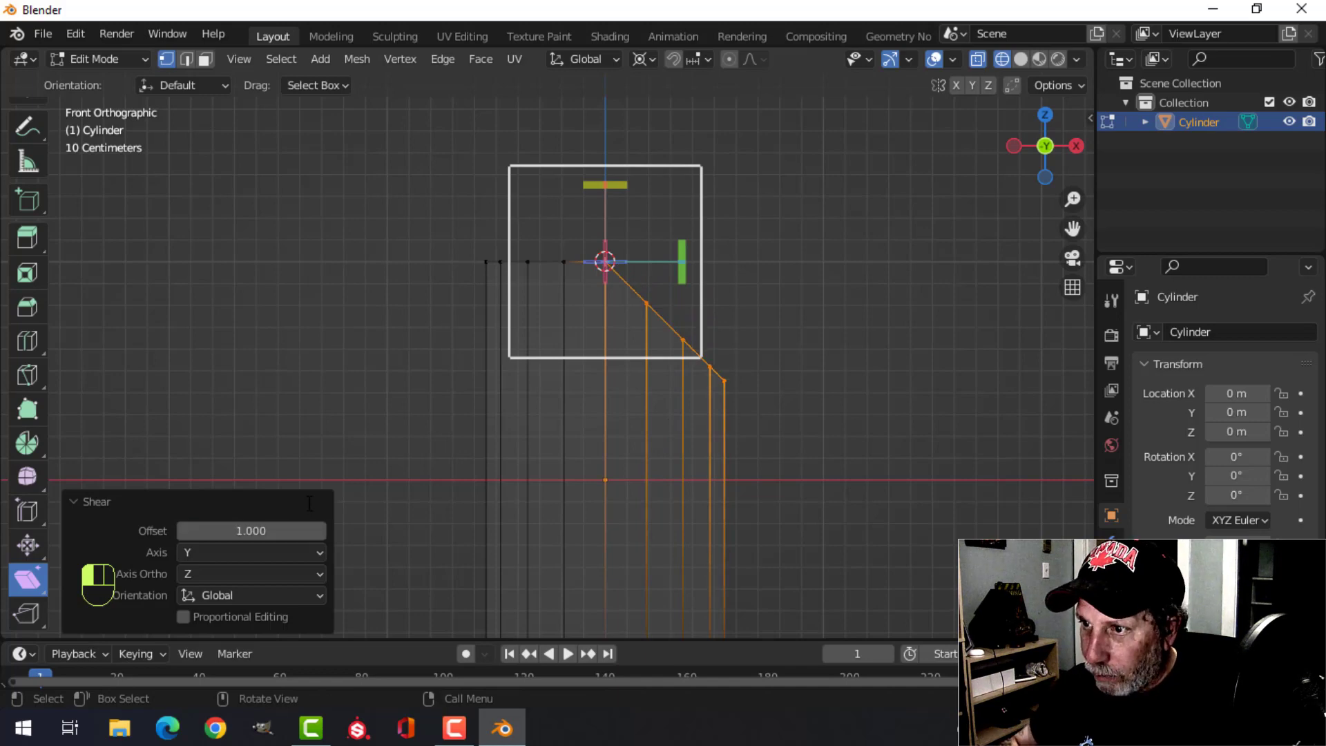
Select the top-left vertices and shear them down with offset -1
key(alt+a)
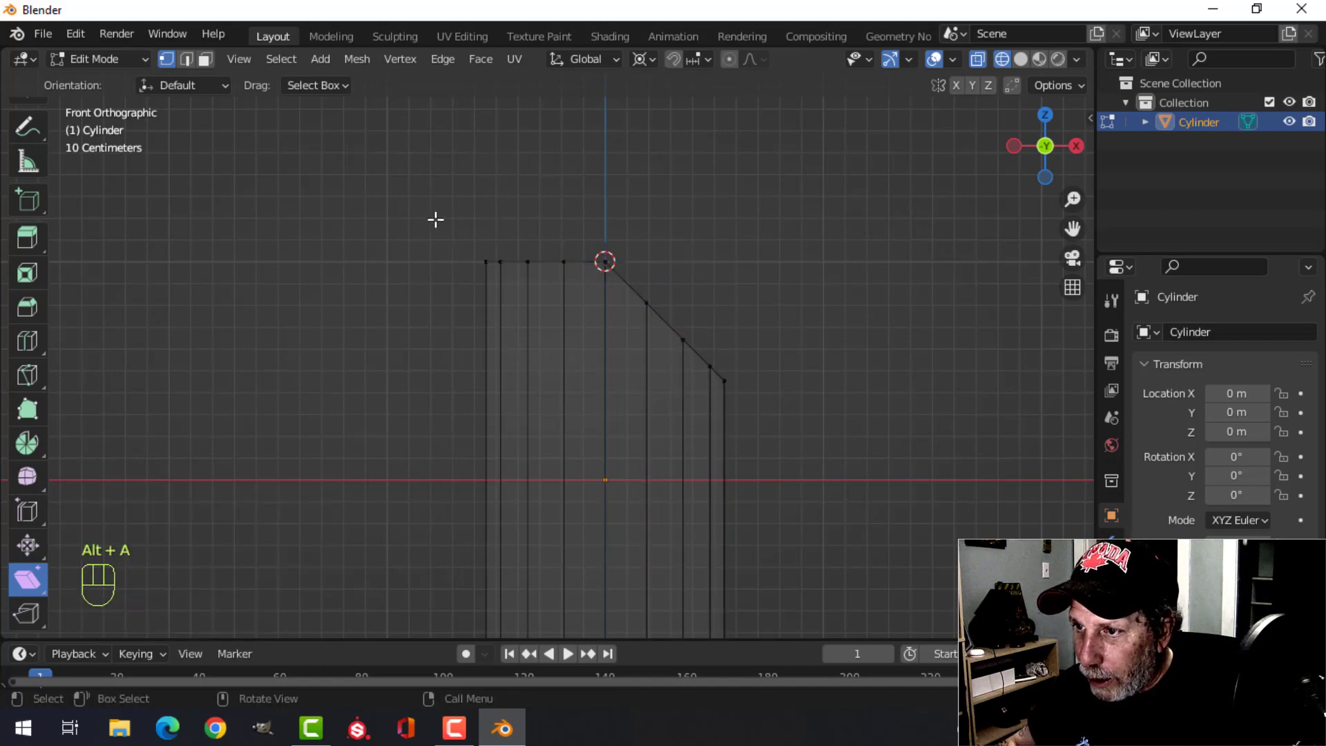
drag(436, 219, 627, 289)
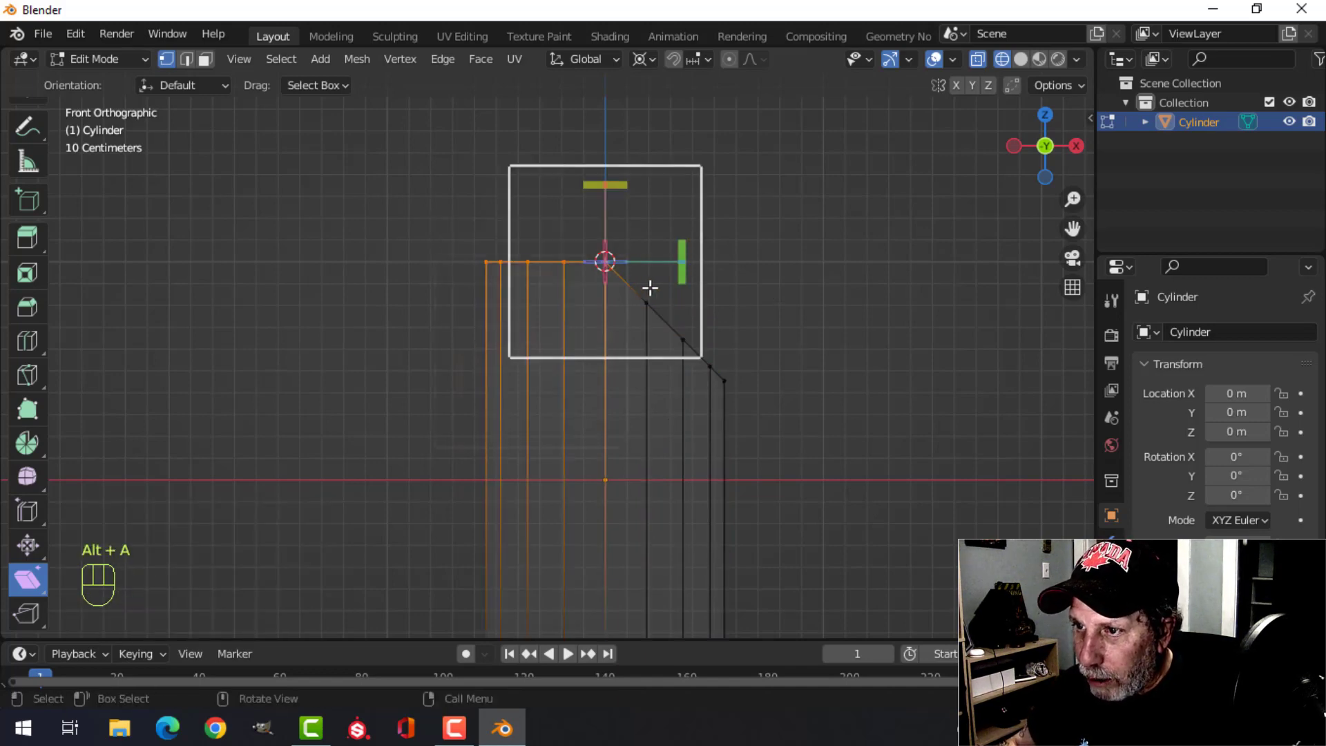
middle_drag(650, 288, 627, 329)
drag(606, 340, 606, 316)
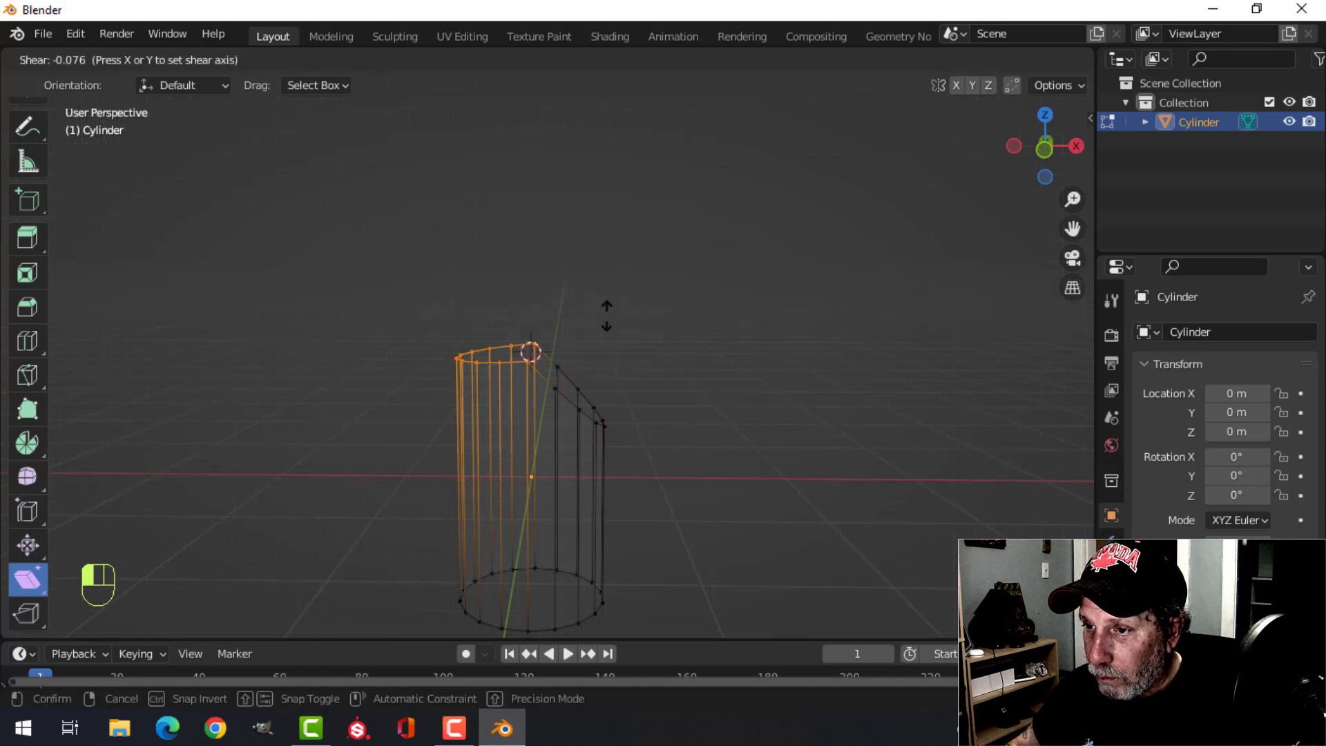
drag(598, 127, 611, 390)
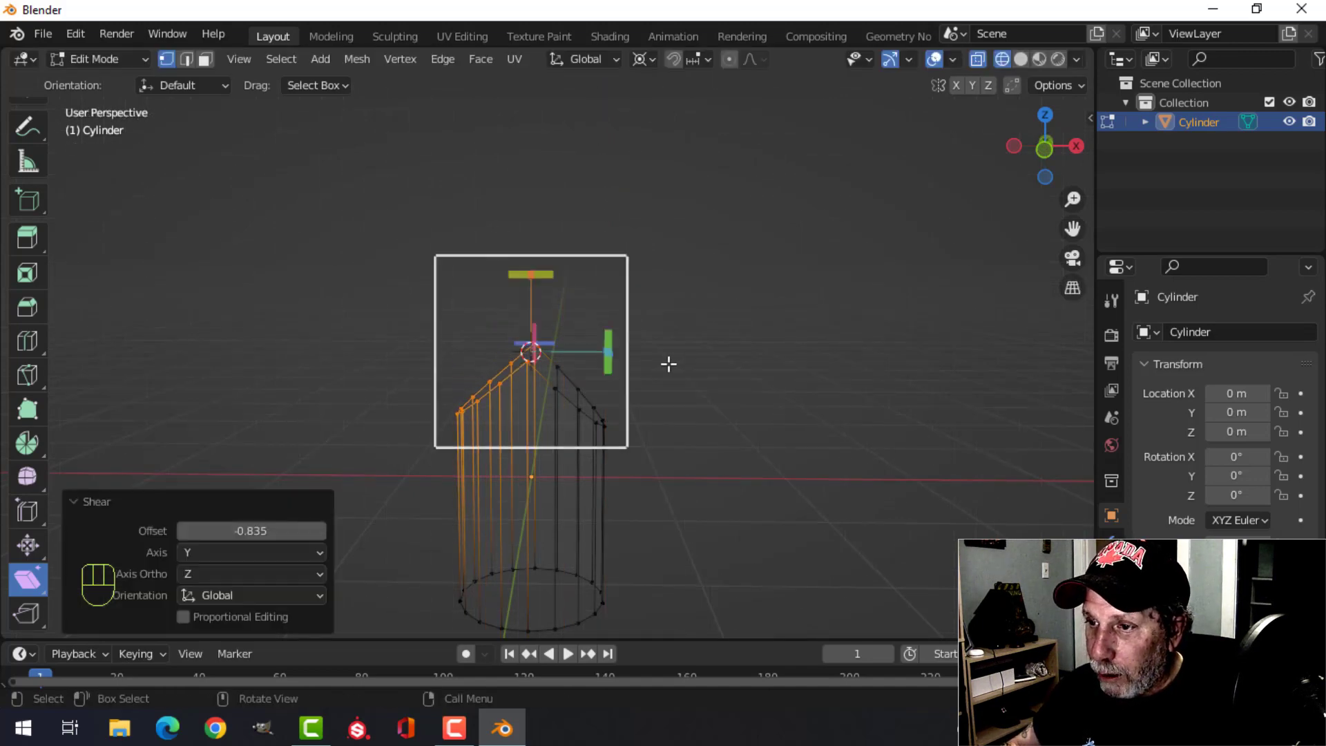
middle_drag(668, 364, 784, 391)
key(KP_1)
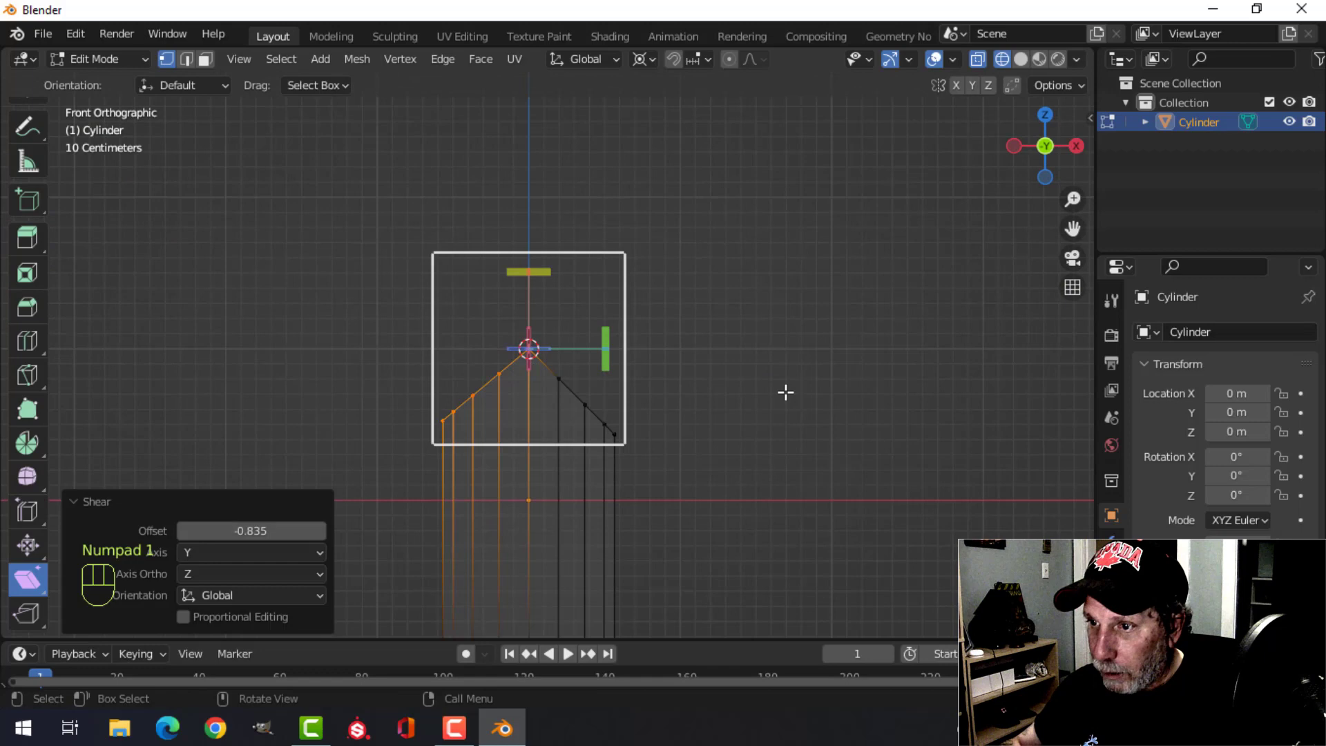
click(249, 530)
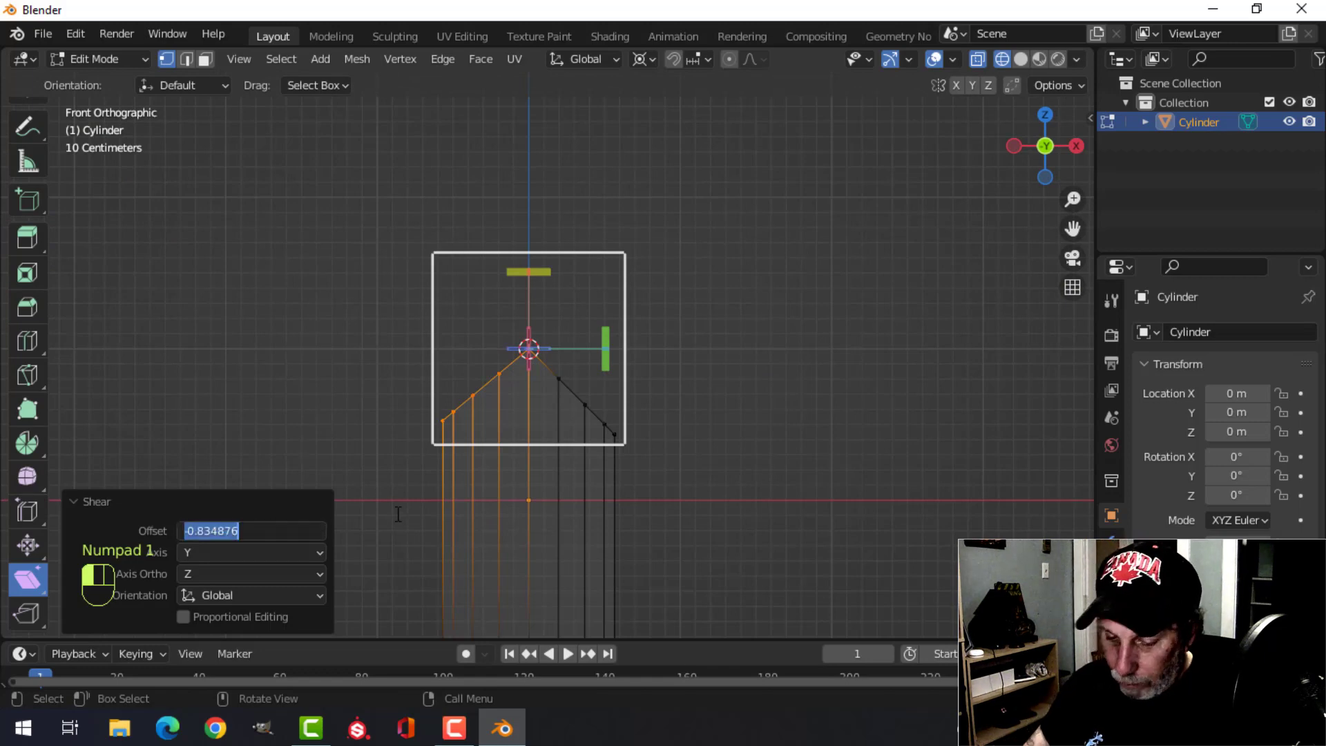
key(Return)
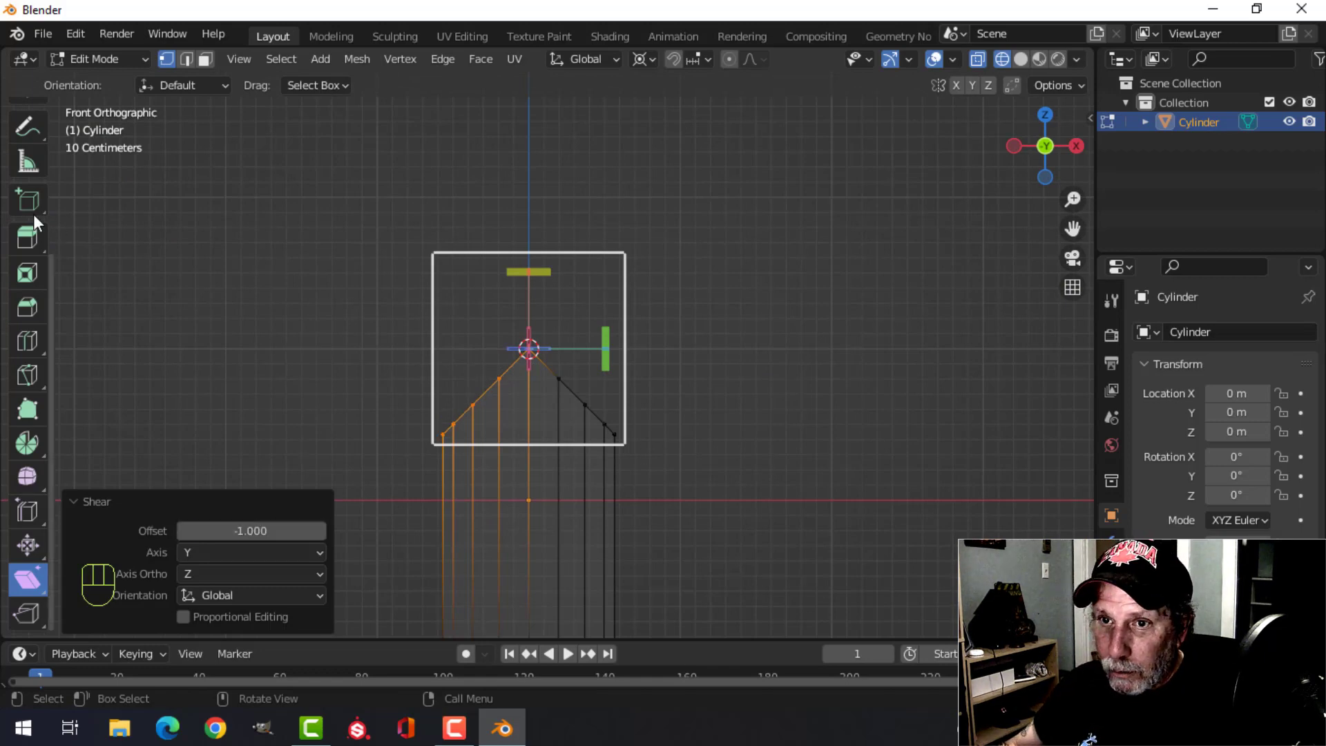
scroll(27, 207, up, 4)
Duplicate the pointed cylinder and rotate the copy 180° about X
key(a)
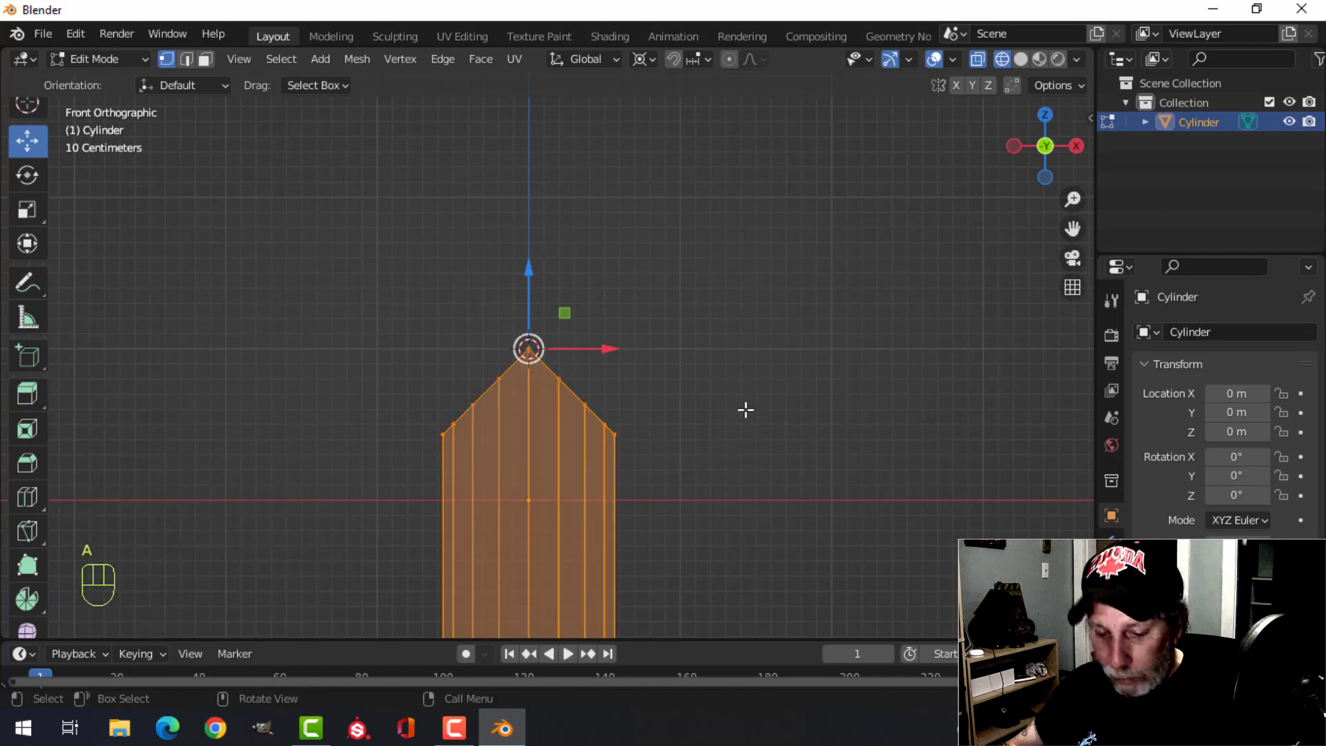
key(shift+d)
text(rx180)
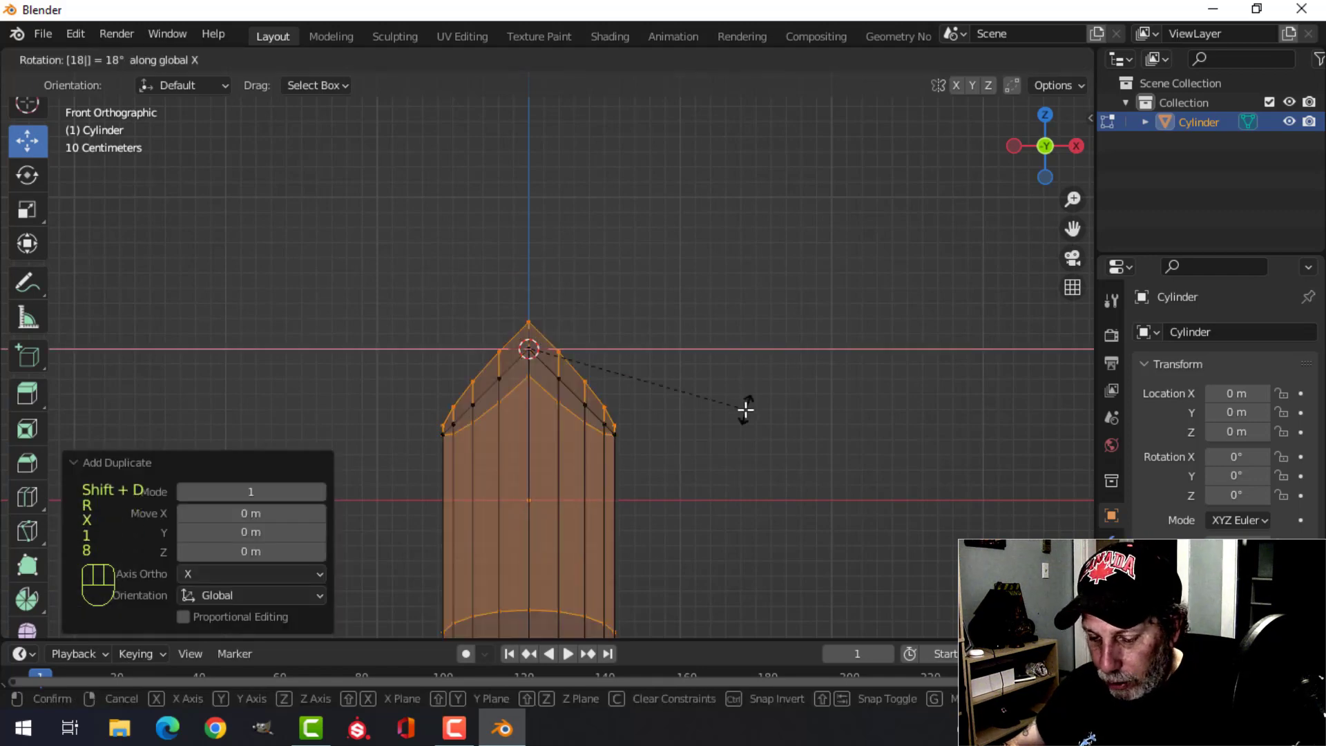
key(Return)
scroll(755, 462, down, 3)
Merge all vertices by distance to remove the doubled vertices
key(a)
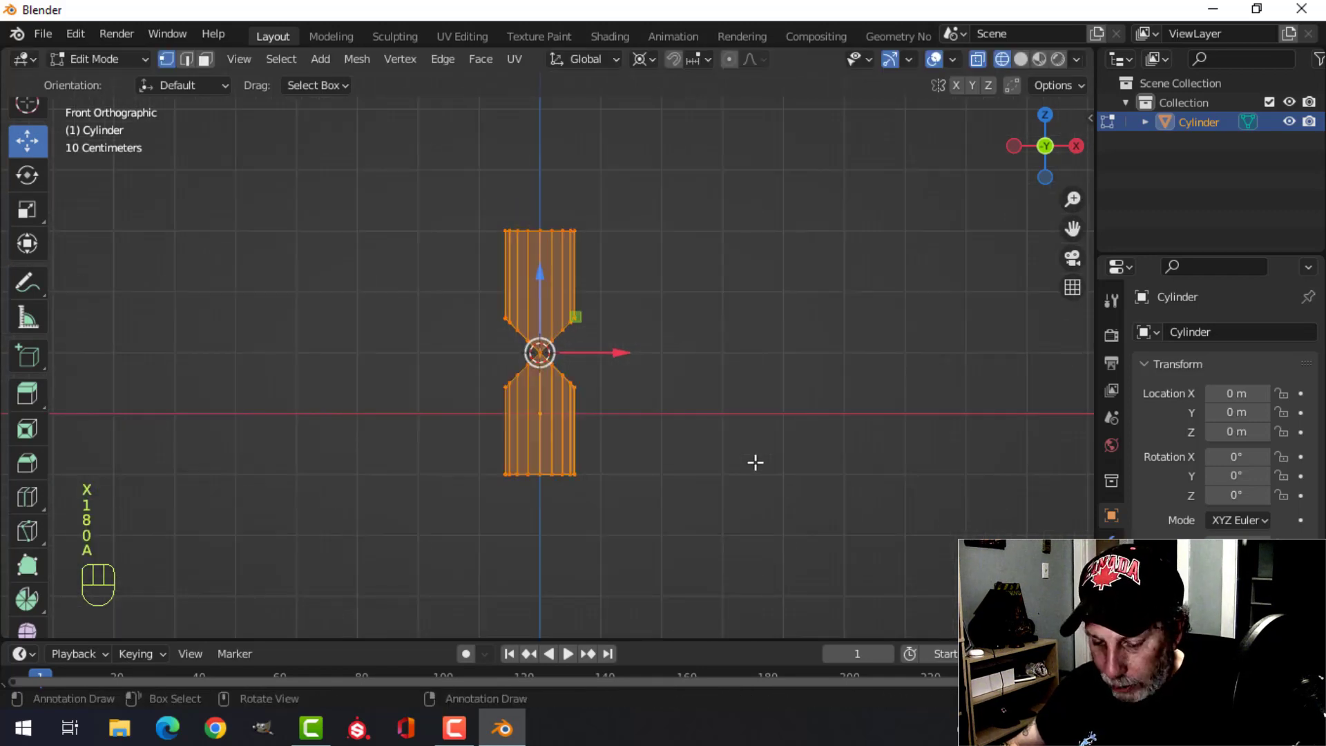
key(m)
click(755, 461)
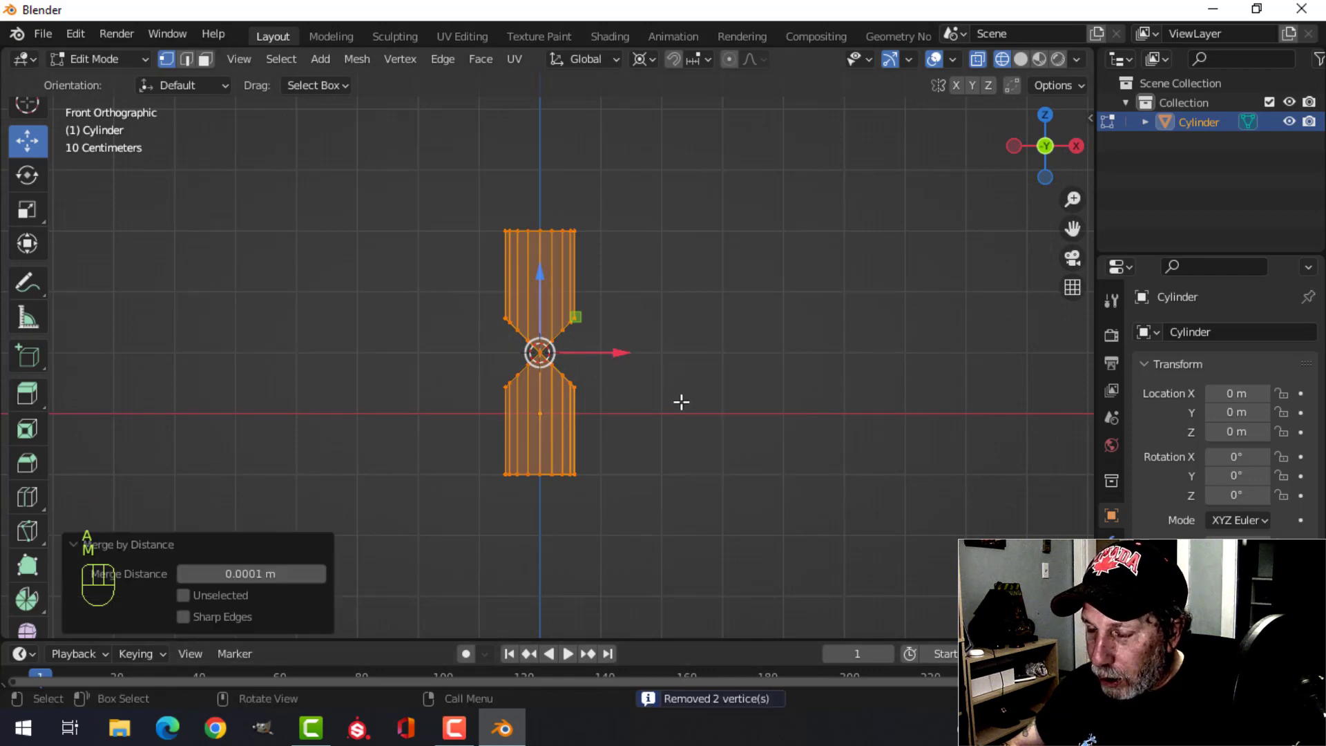
scroll(680, 401, up, 6)
Set pivot to Median Point and extrude the right arm, flattening its end with S X 0
key(alt+a)
click(639, 58)
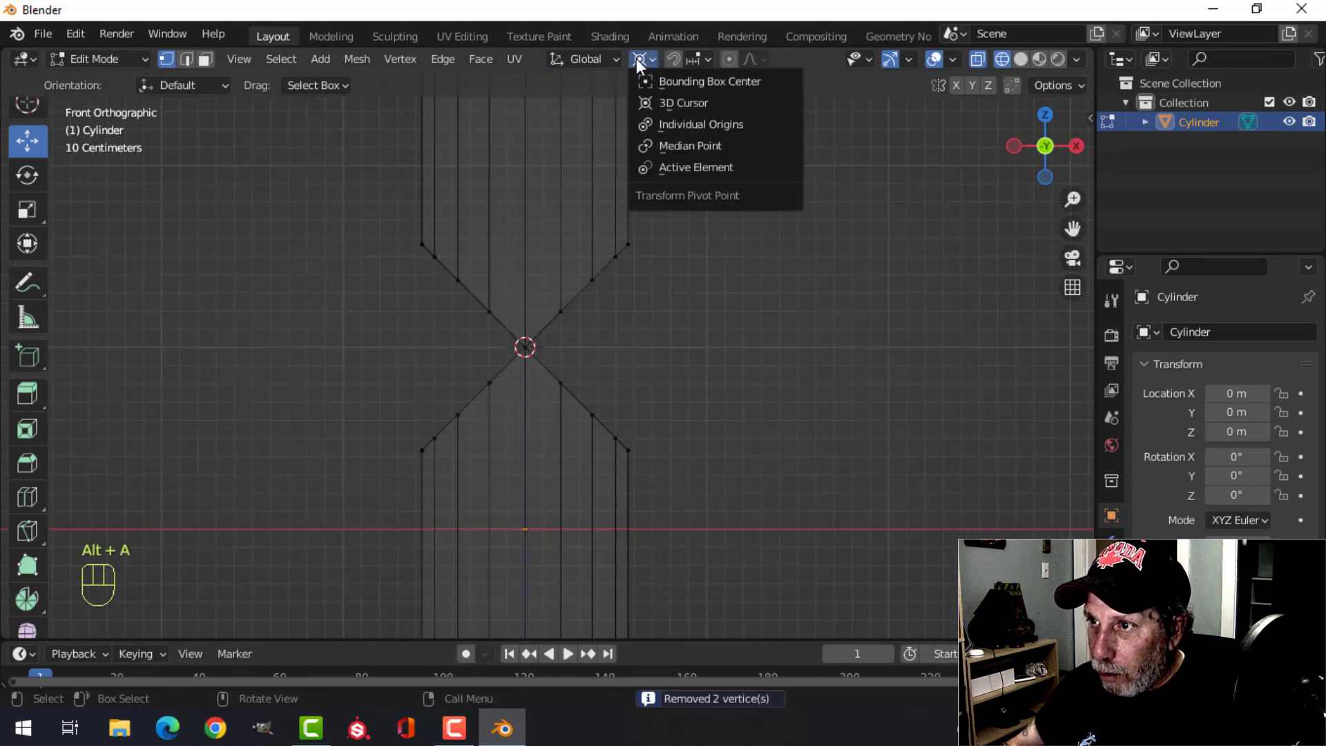
click(664, 145)
key(b)
drag(516, 296, 534, 358)
key(b)
drag(541, 187, 644, 472)
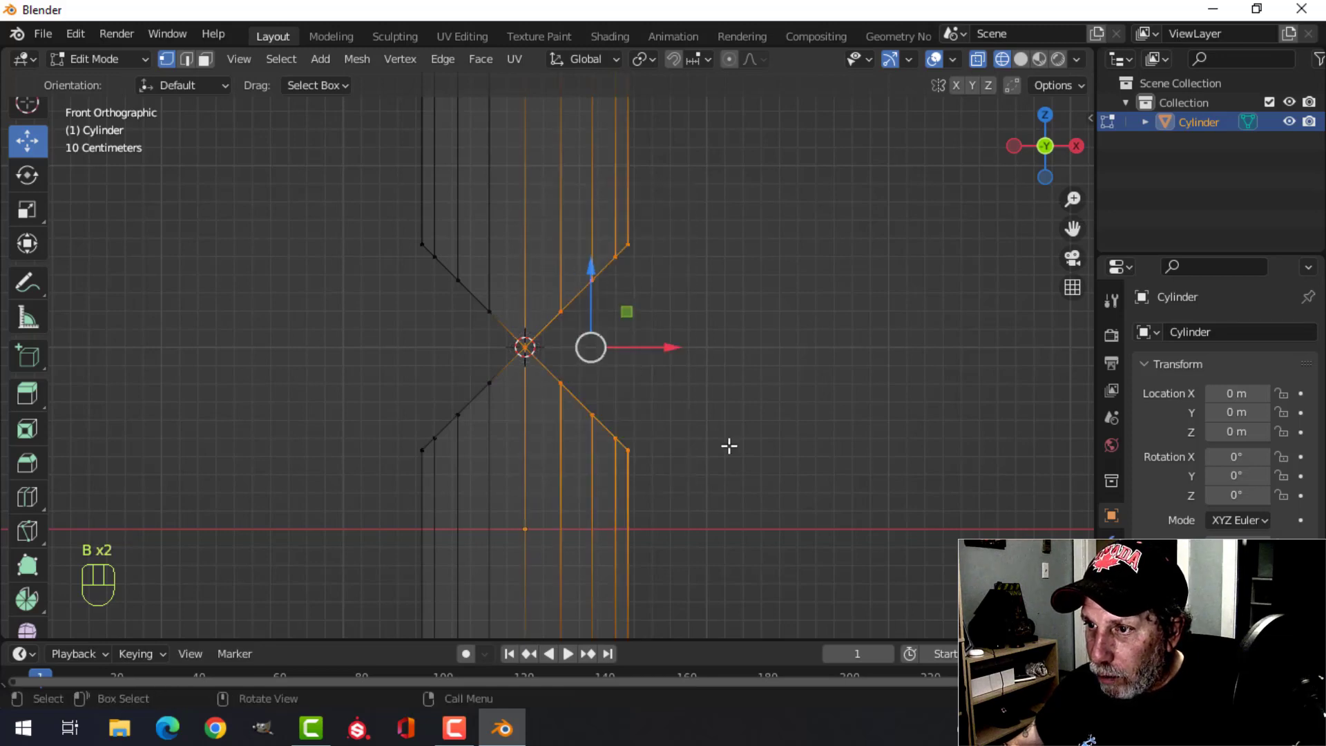
key(e)
click(756, 395)
drag(671, 345, 822, 351)
key(s)
key(x)
key(0)
click(642, 424)
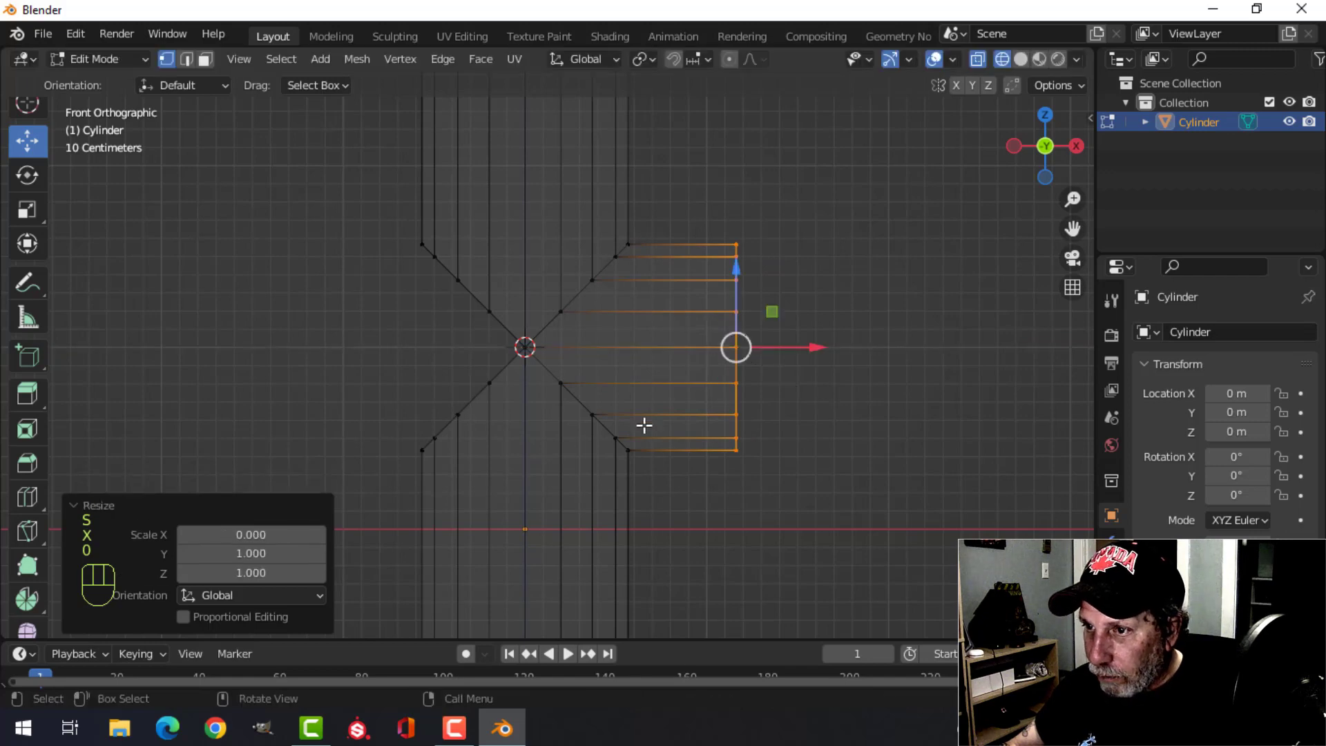
Extrude the left arm outward and flatten its end to zero width along X
key(alt+a)
key(b)
drag(361, 198, 535, 488)
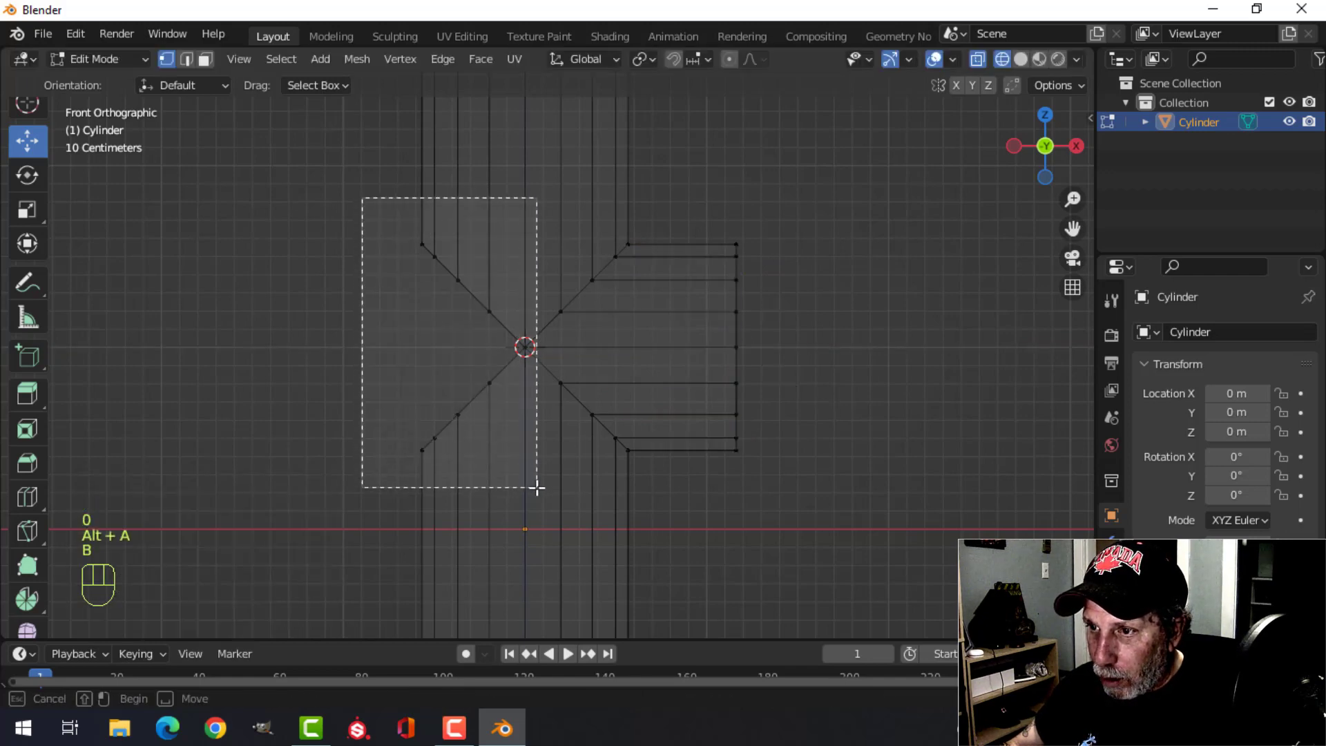
key(e)
right_click(556, 361)
drag(549, 348, 459, 373)
key(s)
key(x)
key(0)
click(497, 372)
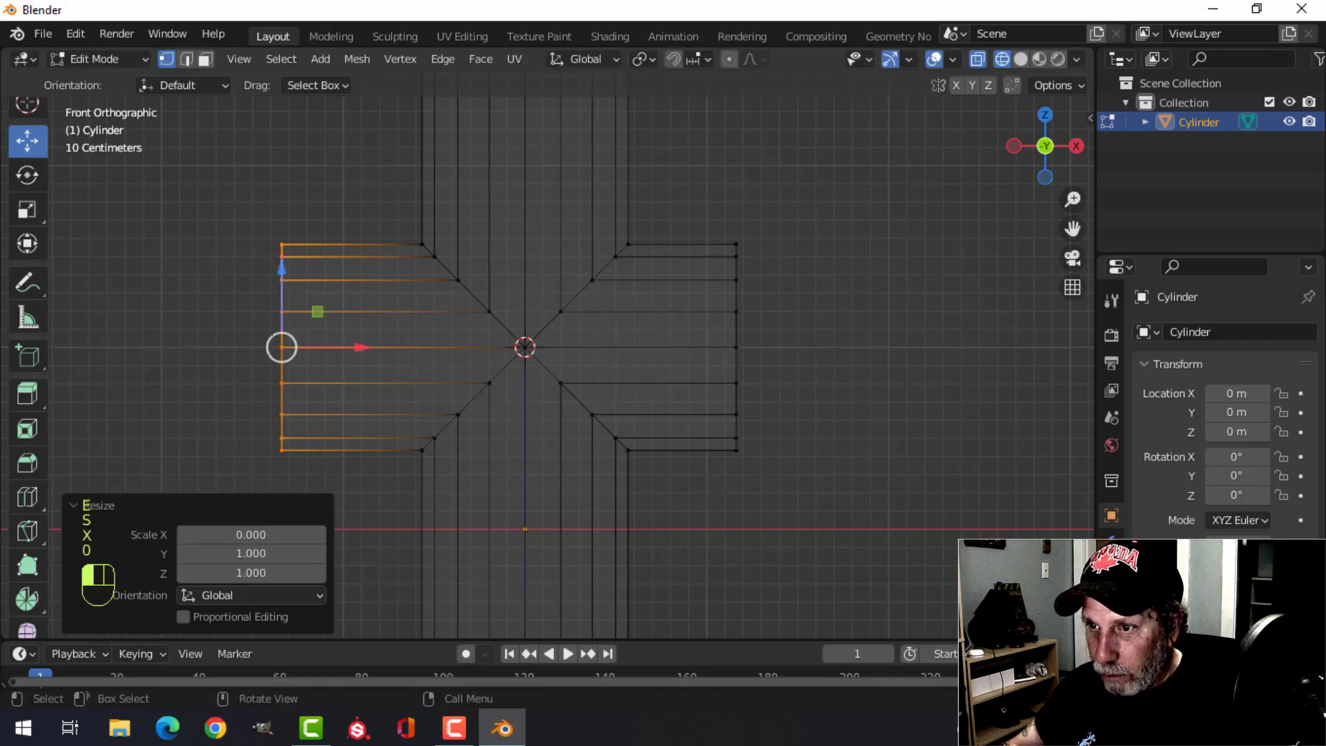
scroll(483, 361, down, 3)
key(alt+a)
middle_drag(482, 361, 628, 370)
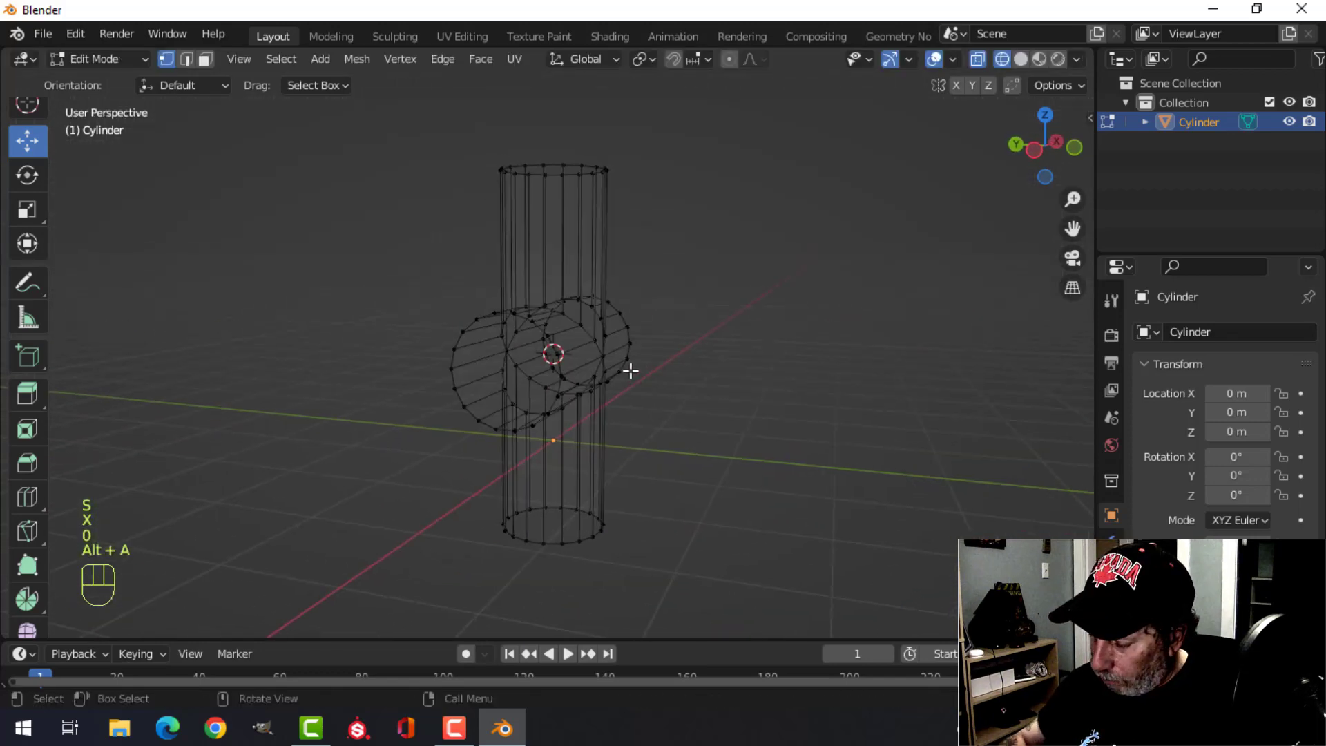
Scale the top and bottom vertex rows along Z to shorten the vertical pipe
key(KP_1)
key(b)
drag(459, 148, 621, 208)
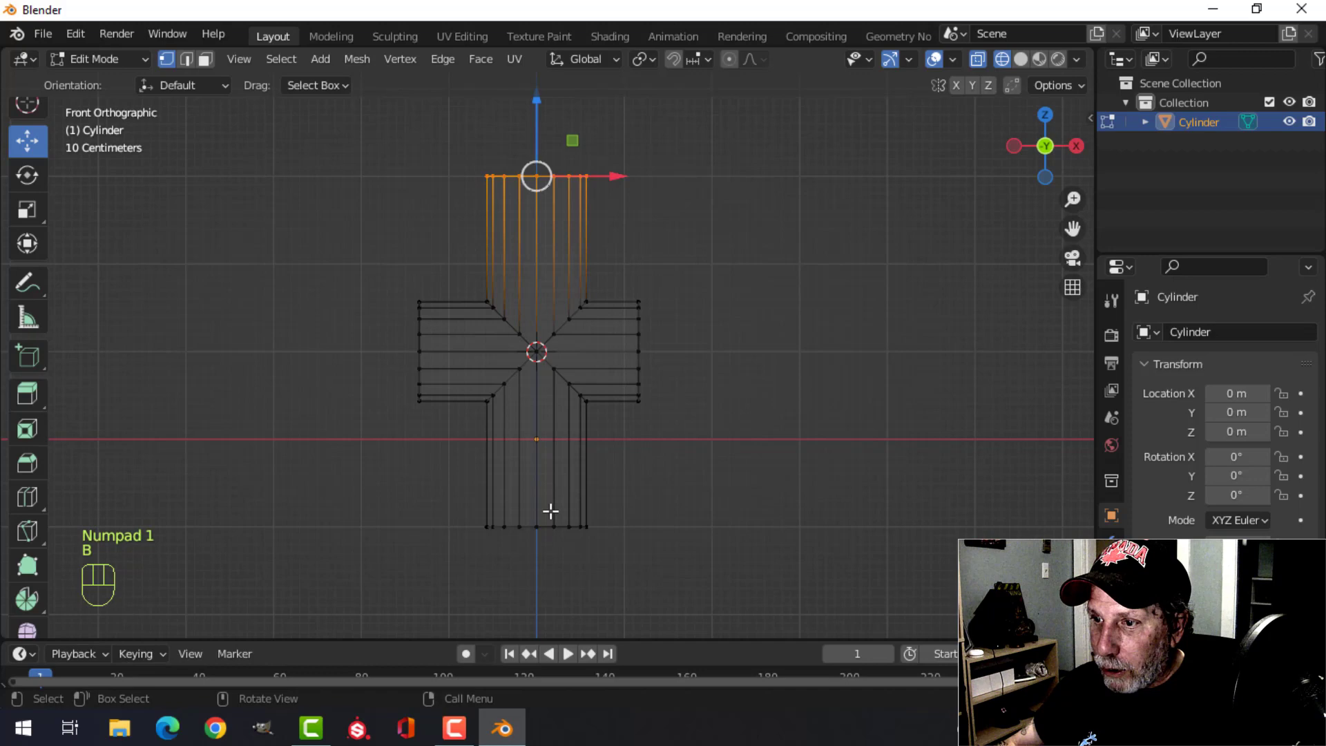
drag(442, 490, 680, 567)
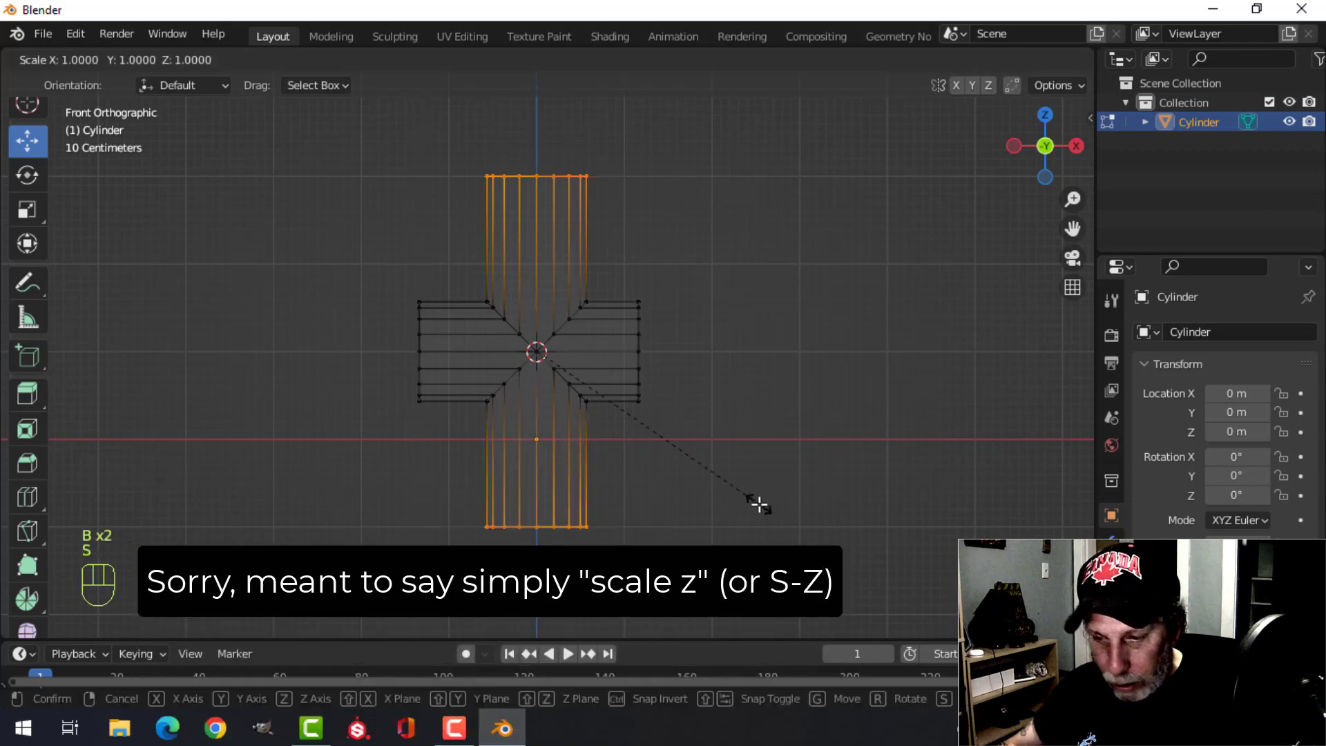
key(s)
key(z)
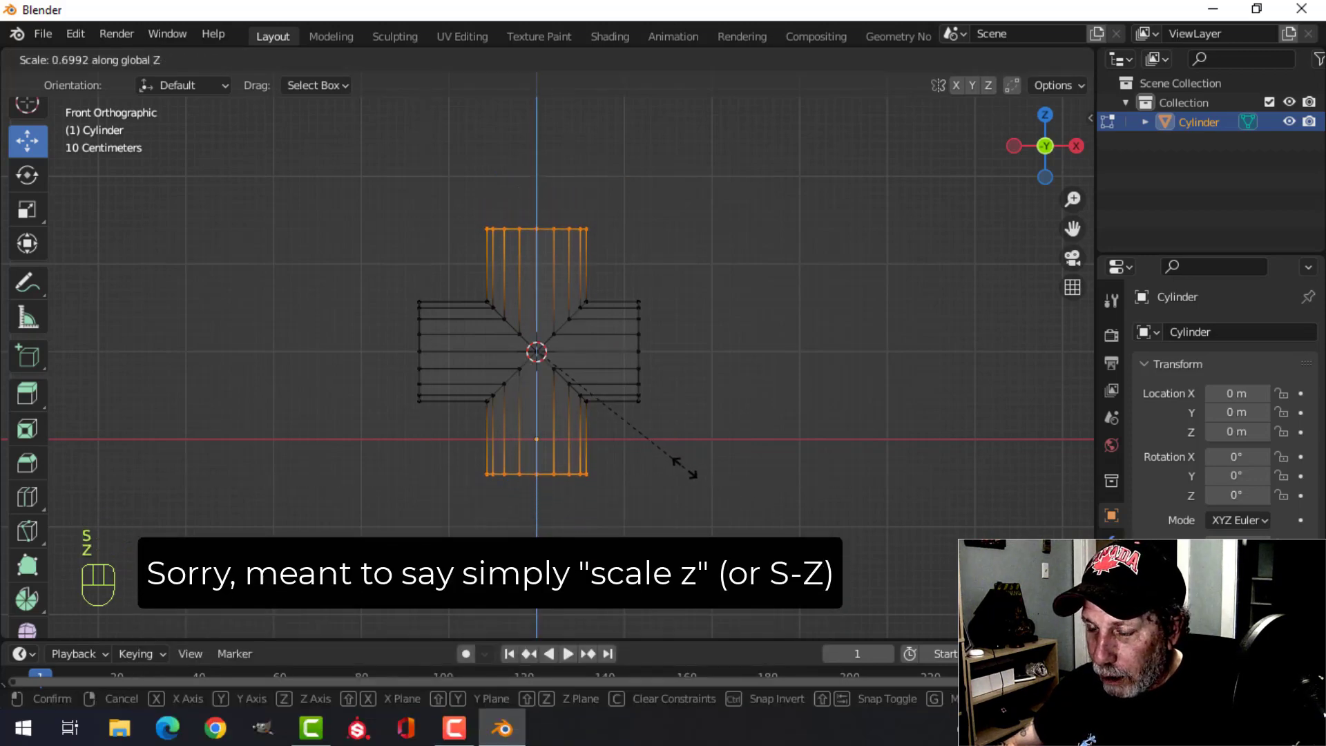
click(687, 471)
key(alt+a)
Move the right arm's end vertices 0.088981 m further along X
key(b)
drag(615, 266, 699, 424)
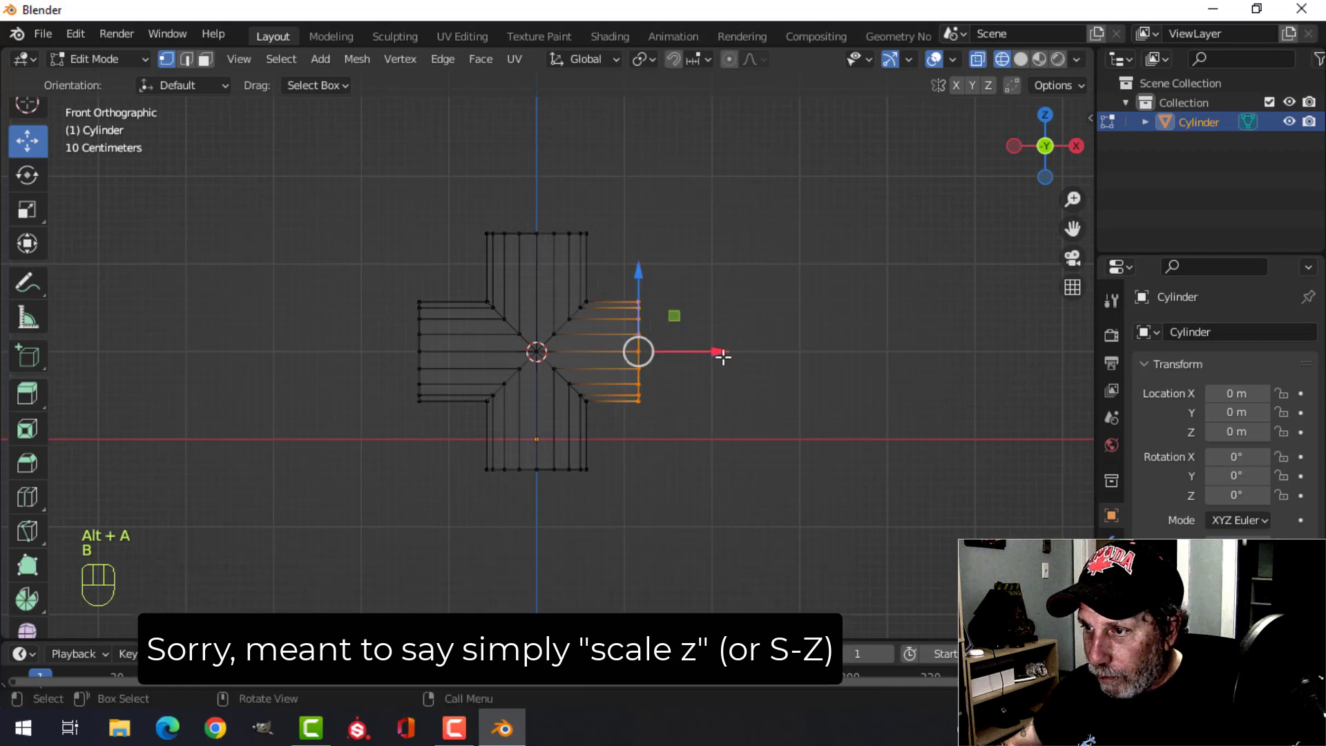
drag(719, 355, 749, 360)
scroll(769, 429, up, 2)
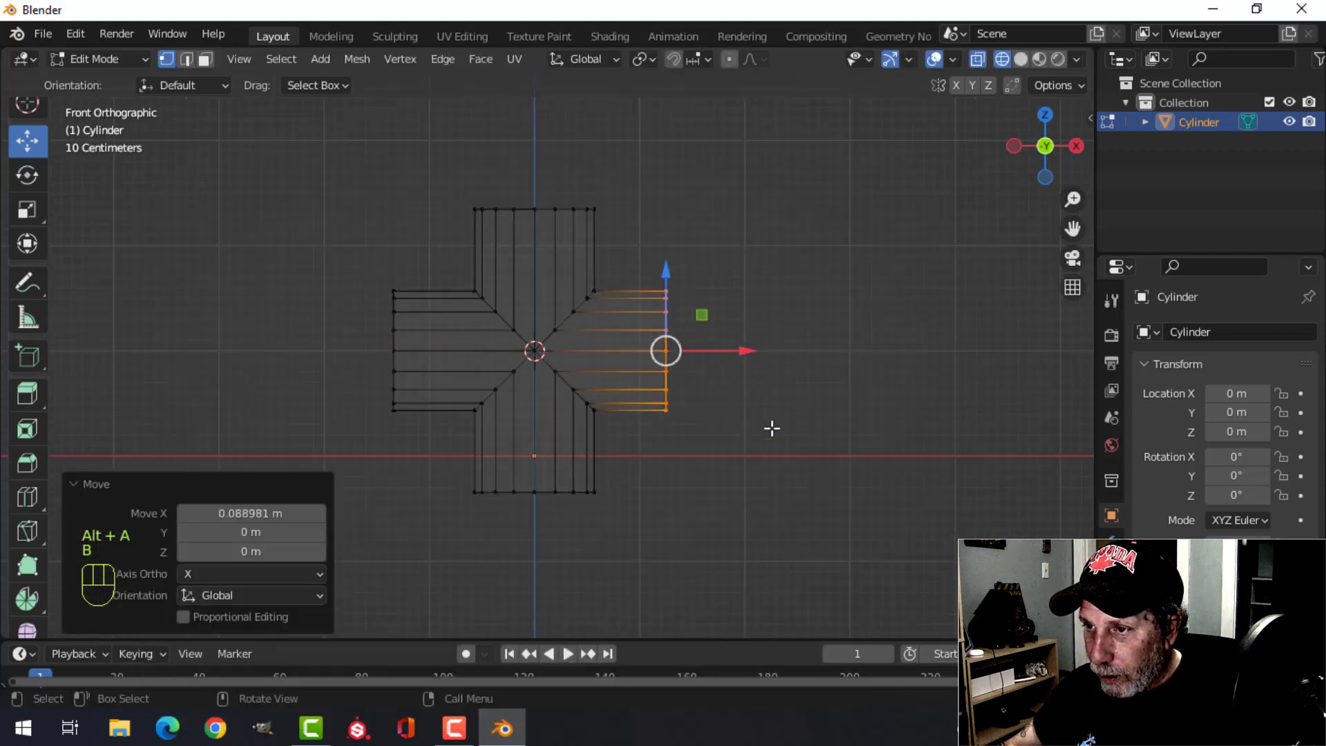
Add loop cuts near the ends of the right, left, top and bottom arms
key(ctrl+r)
click(653, 294)
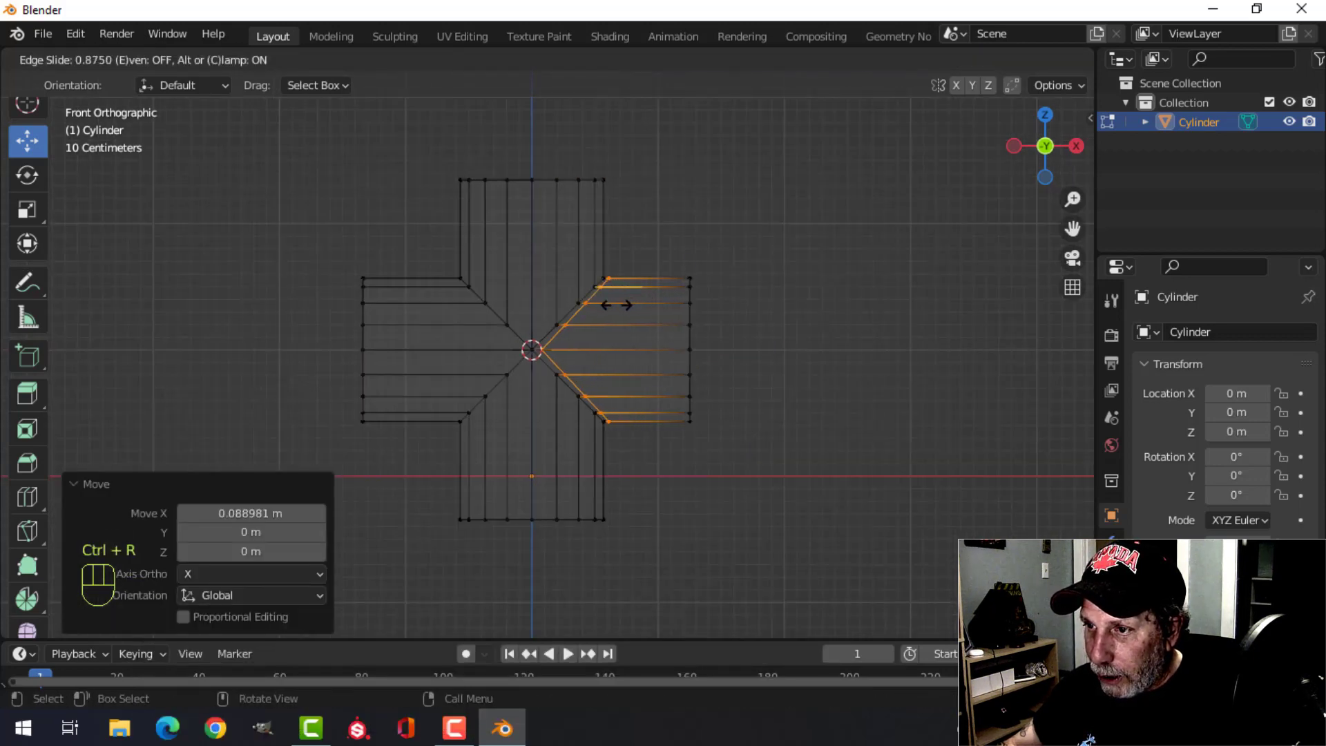
click(616, 304)
key(ctrl+r)
click(456, 302)
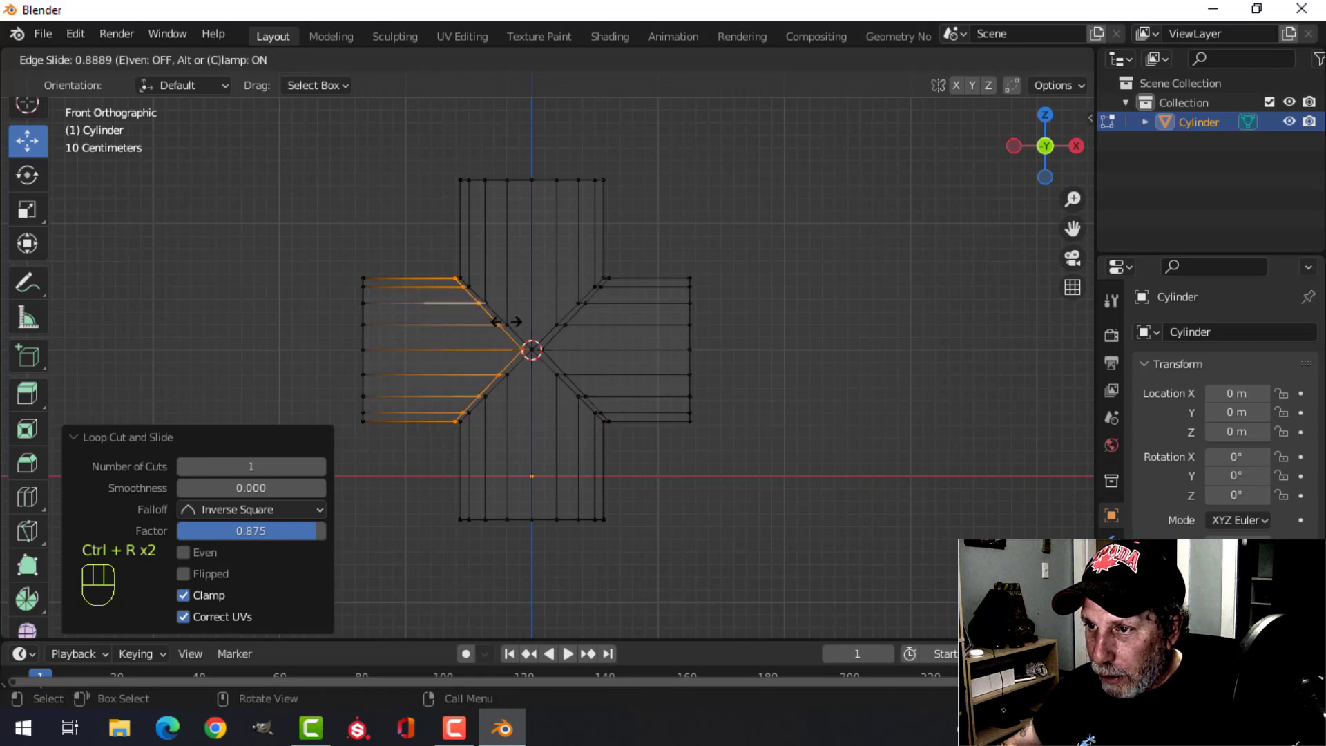
click(516, 322)
key(ctrl+r)
click(576, 243)
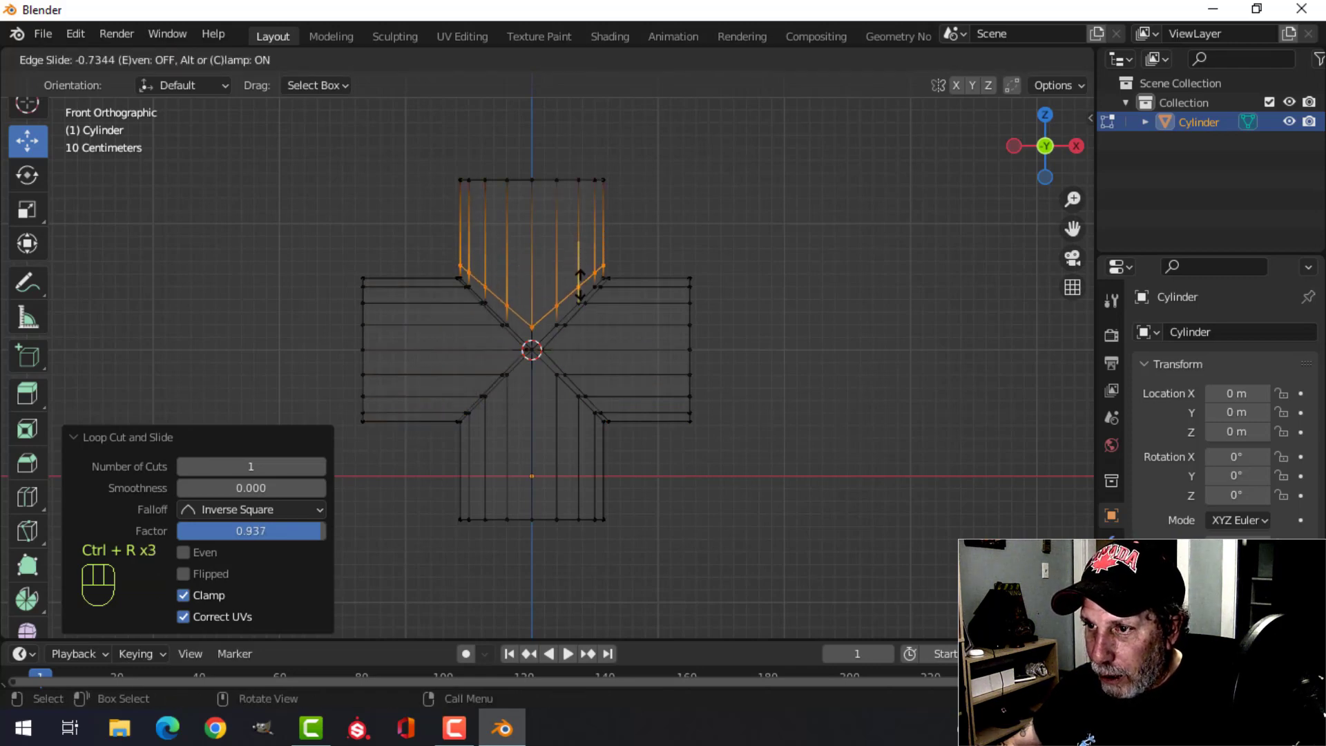
click(582, 290)
key(ctrl+r)
click(598, 452)
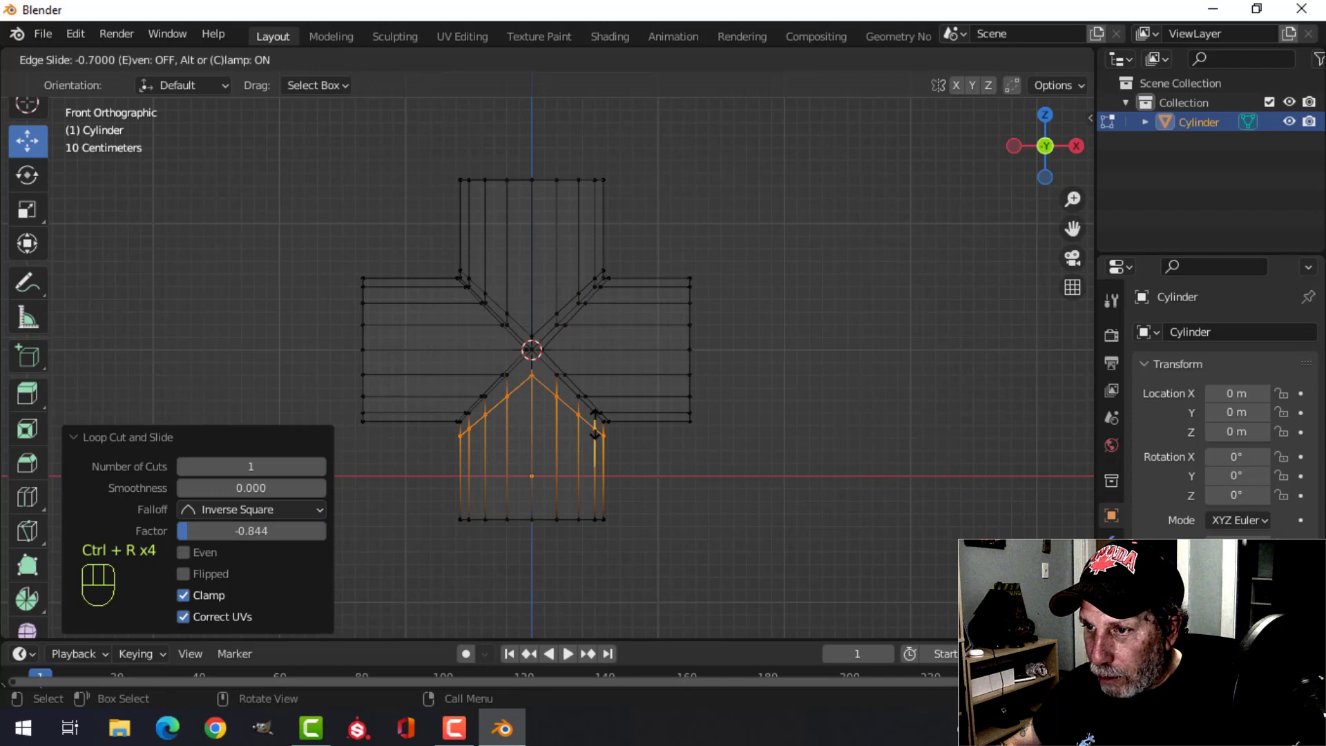
Finish the bottom arm's cut, then show the cross solid with level-2 subdivision and smooth shading
click(592, 414)
key(Tab)
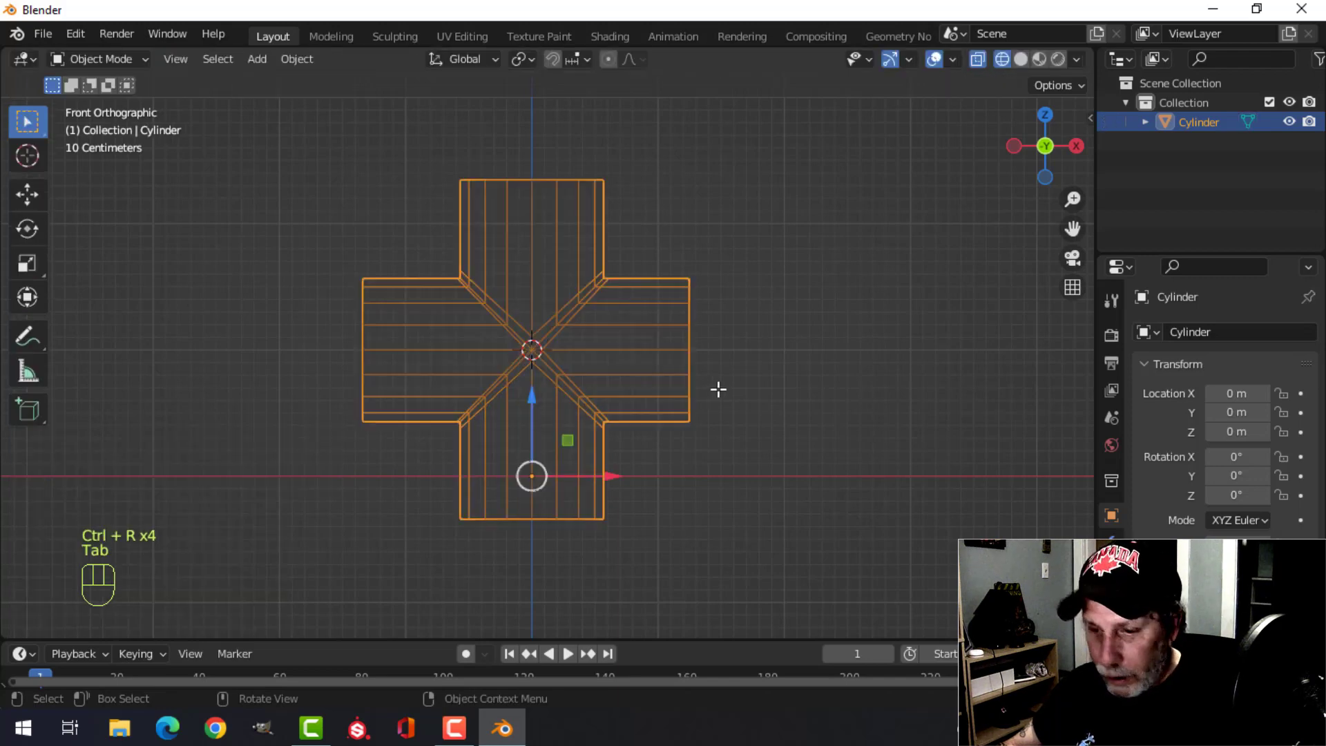
key(z)
click(835, 388)
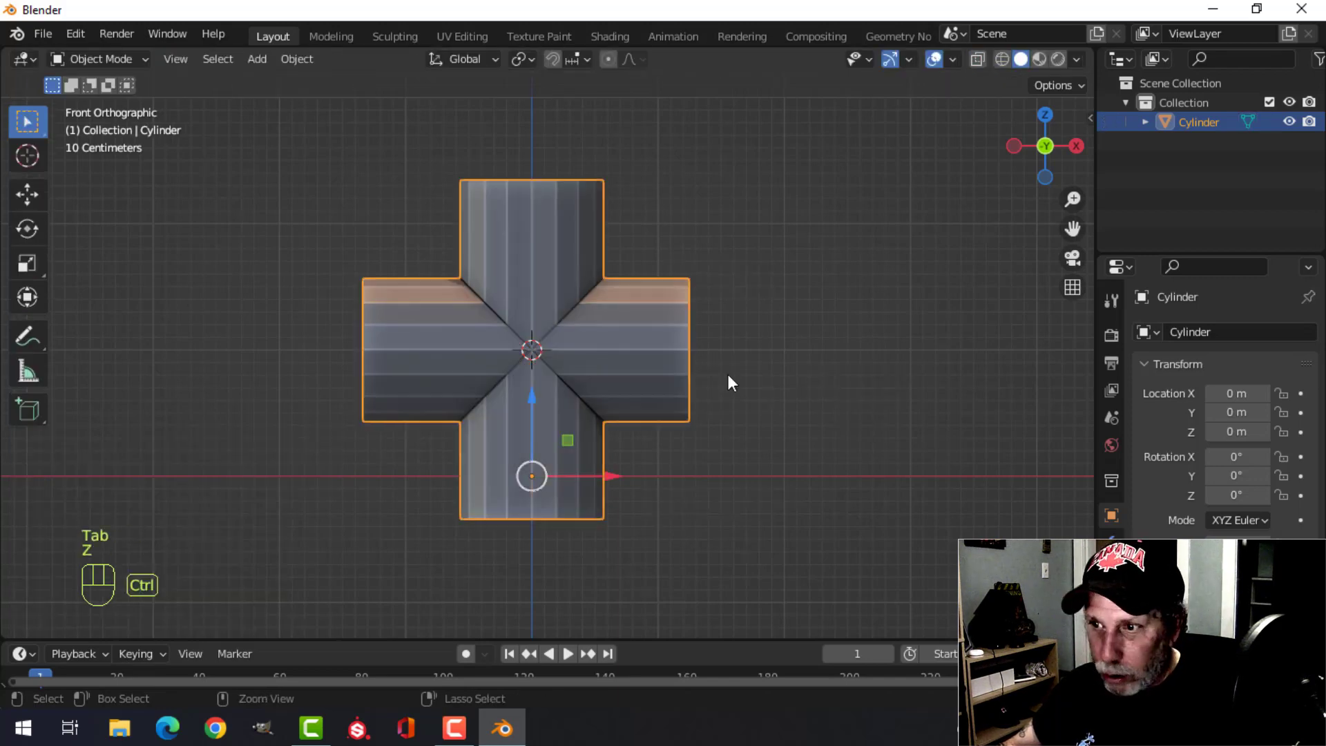
key(ctrl+2)
right_click(561, 290)
click(558, 282)
key(alt+a)
middle_drag(749, 349, 681, 364)
In Edit Mode, select the end edge loops of the top, right, left and bottom arms
key(Tab)
key(alt+a)
scroll(653, 361, up, 4)
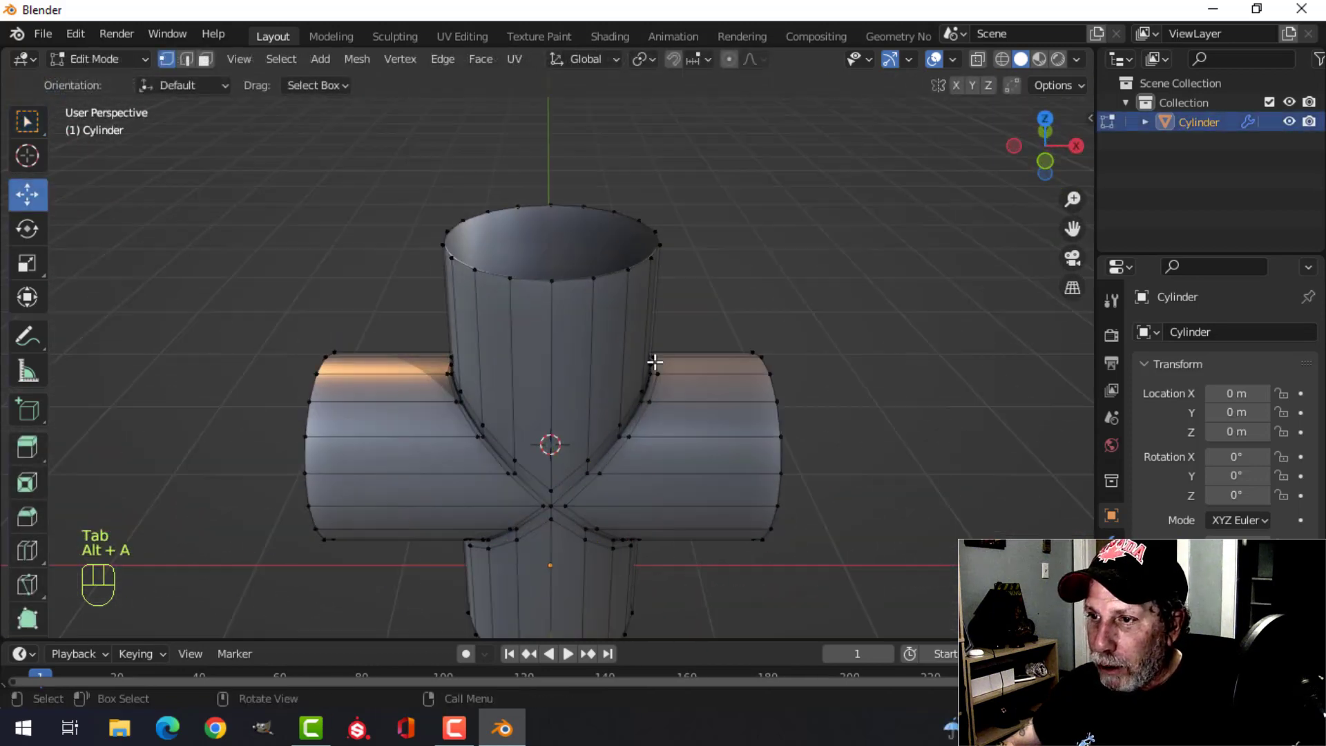
key(2)
alt+shift+click(604, 255)
middle_drag(604, 255, 450, 392)
alt+shift+click(798, 373)
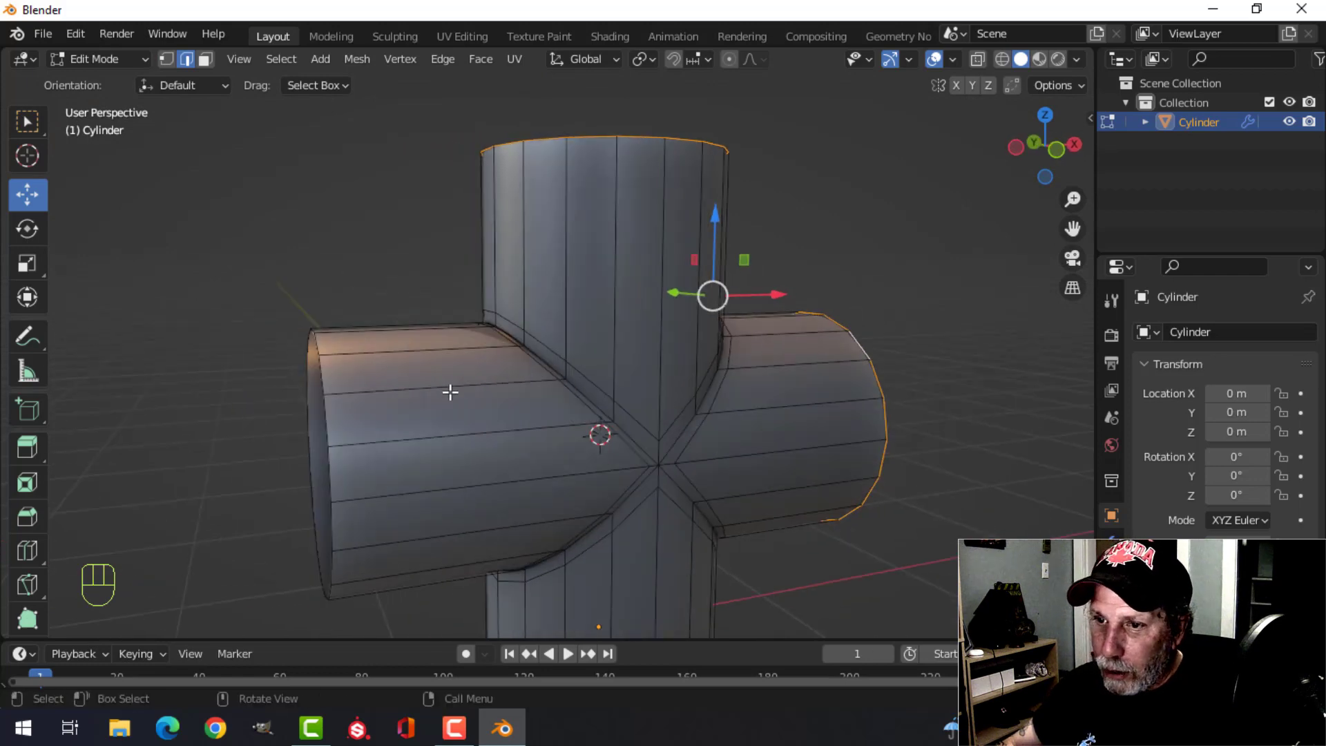
alt+shift+click(329, 374)
middle_drag(330, 374, 564, 446)
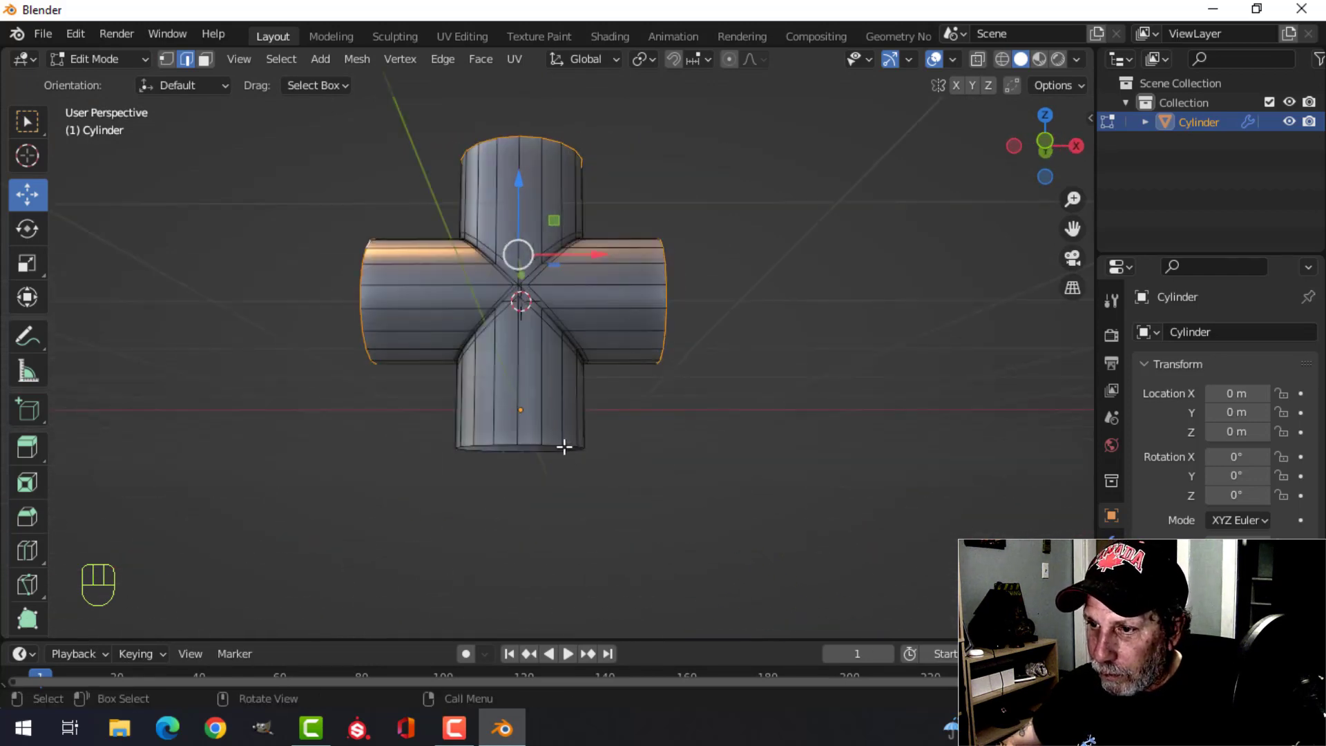
alt+shift+click(529, 442)
With Individual Origins pivot, extrude the four end loops and scale them inward to 0.7395
click(639, 60)
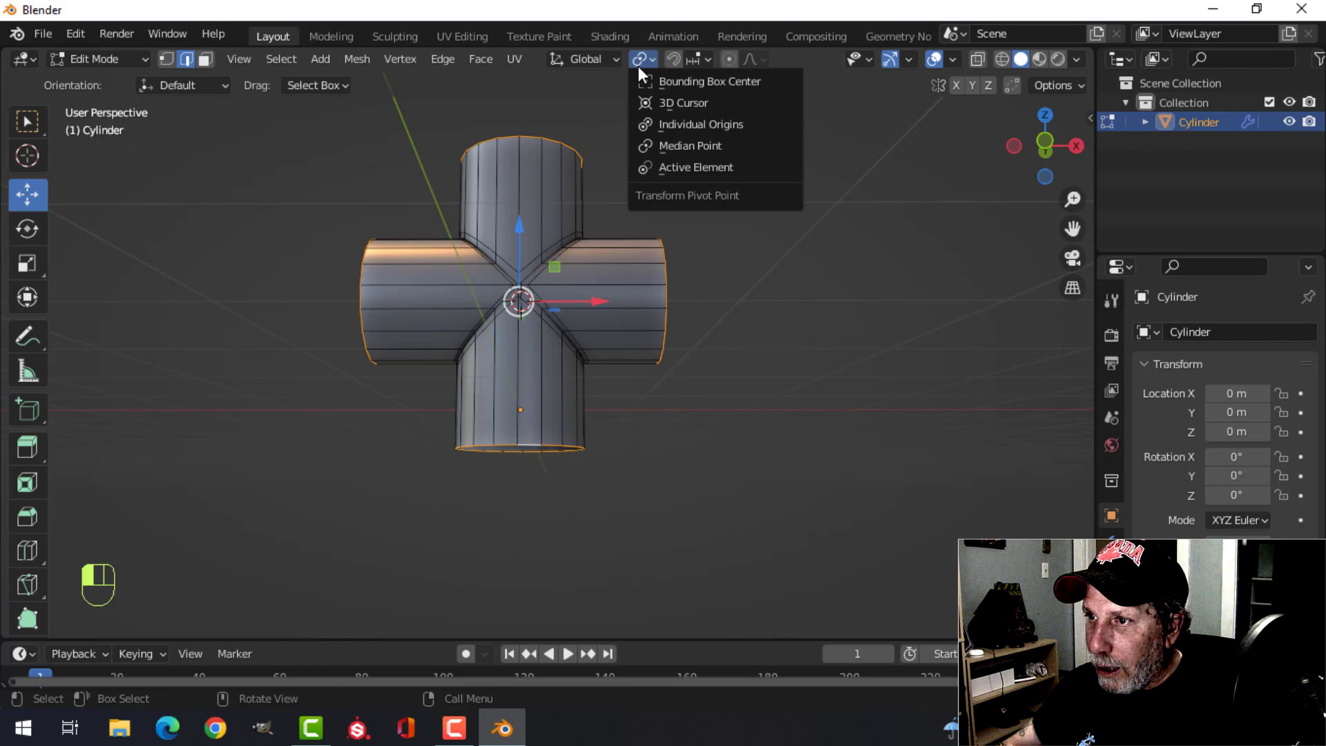
click(656, 122)
middle_drag(656, 122, 686, 356)
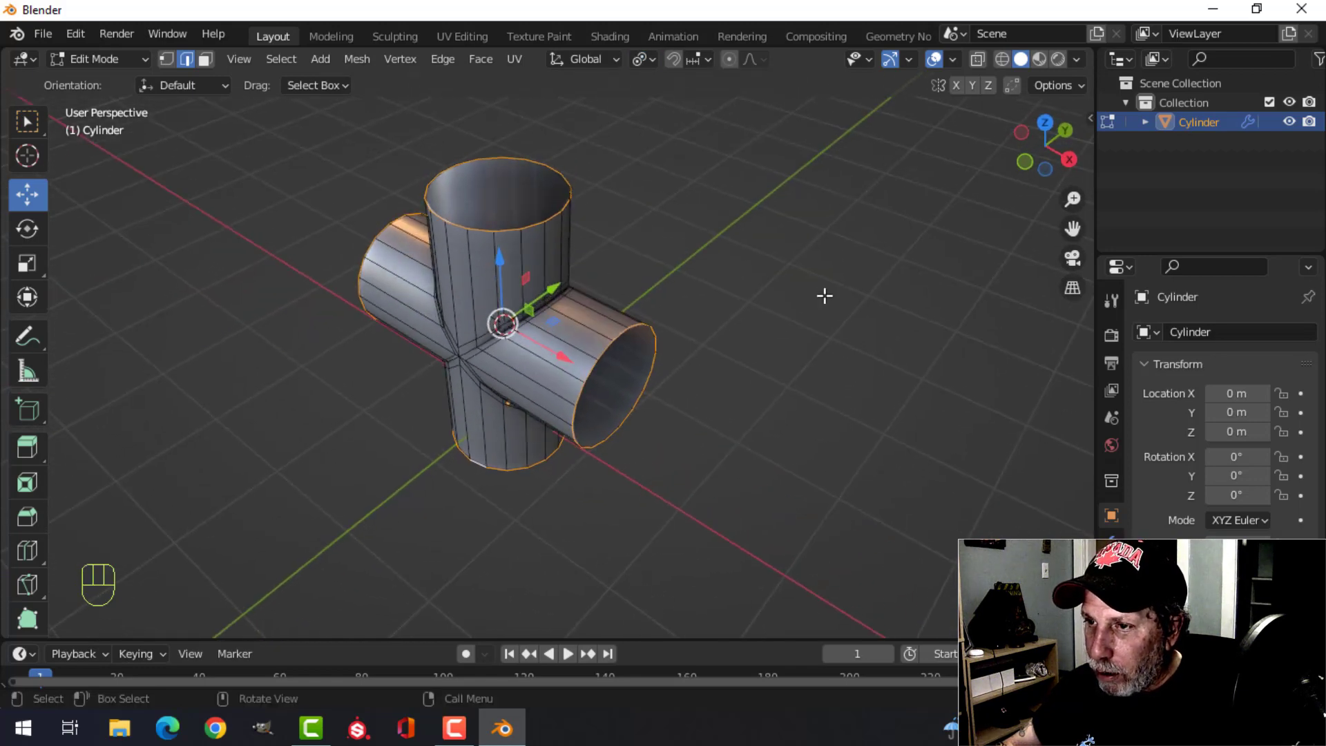
key(s)
key(Escape)
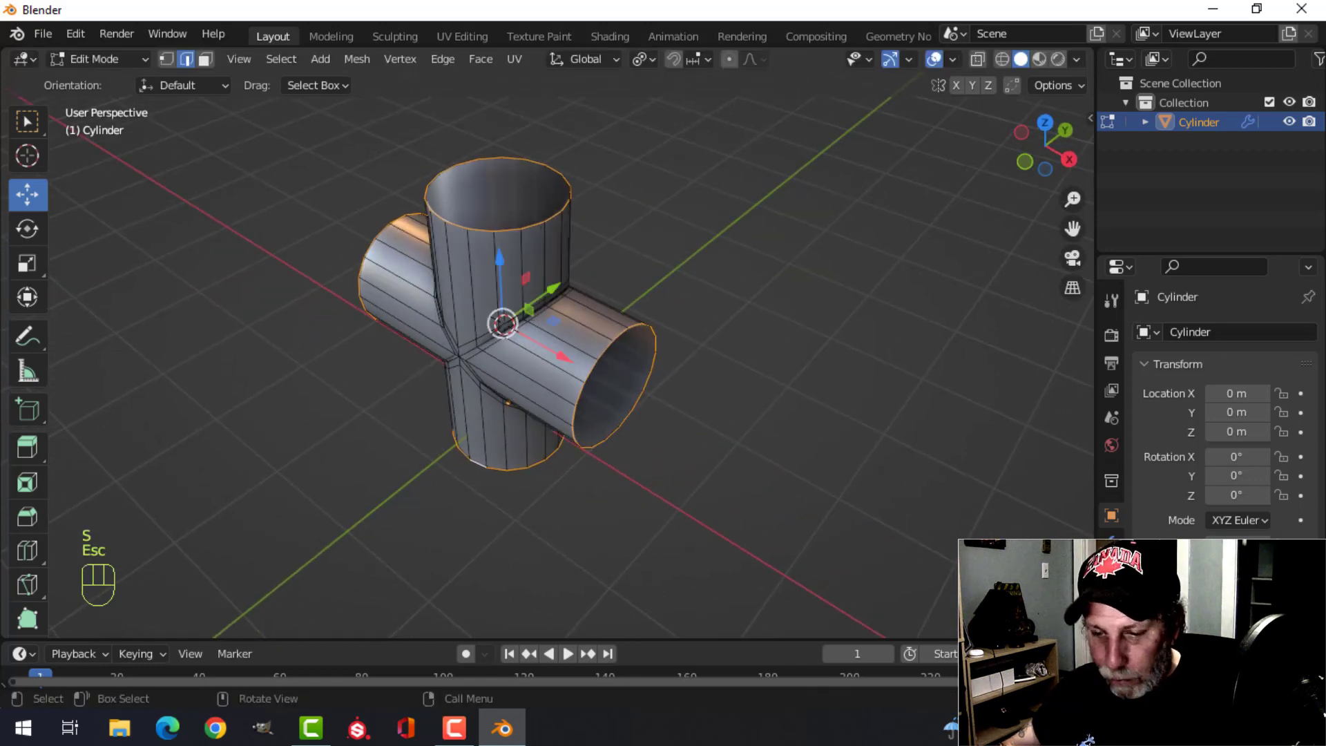
key(e)
key(s)
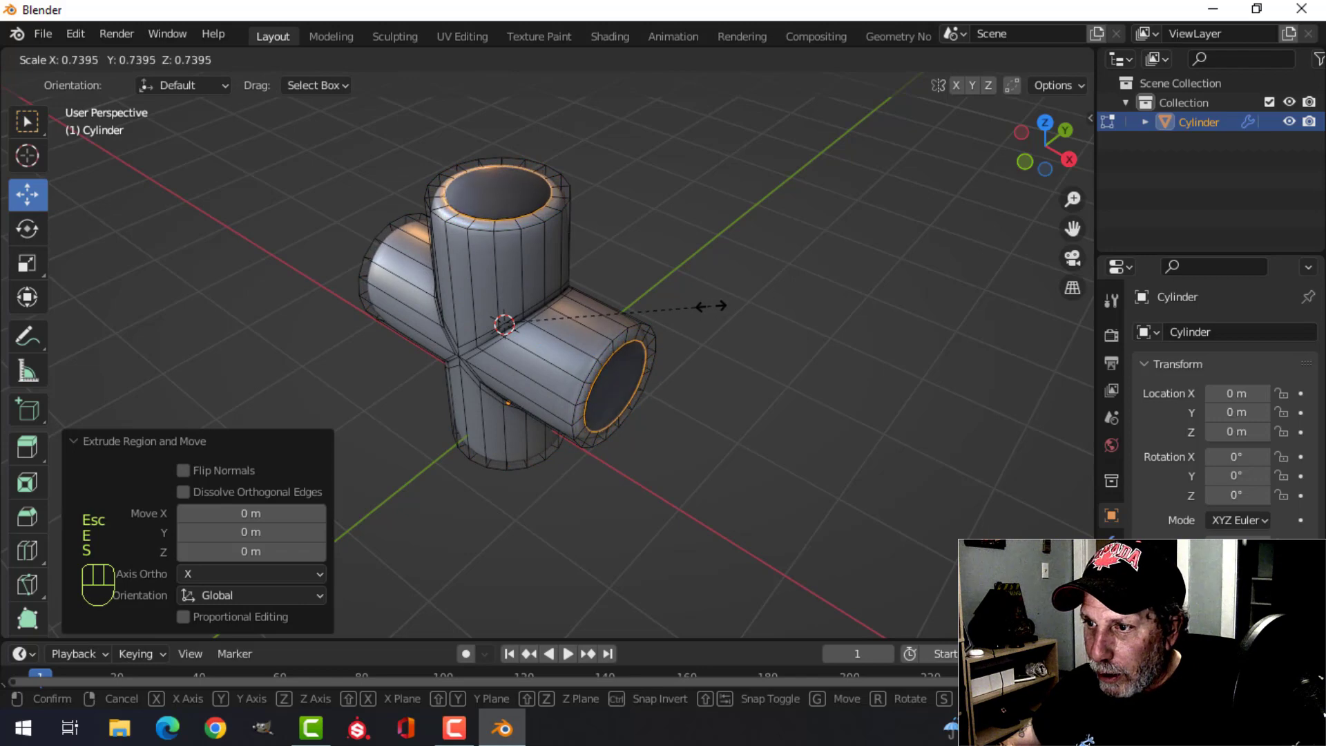
click(704, 306)
Select the outer rim loops of the top, front-right, left and bottom tubes
key(alt+a)
scroll(604, 249, up, 3)
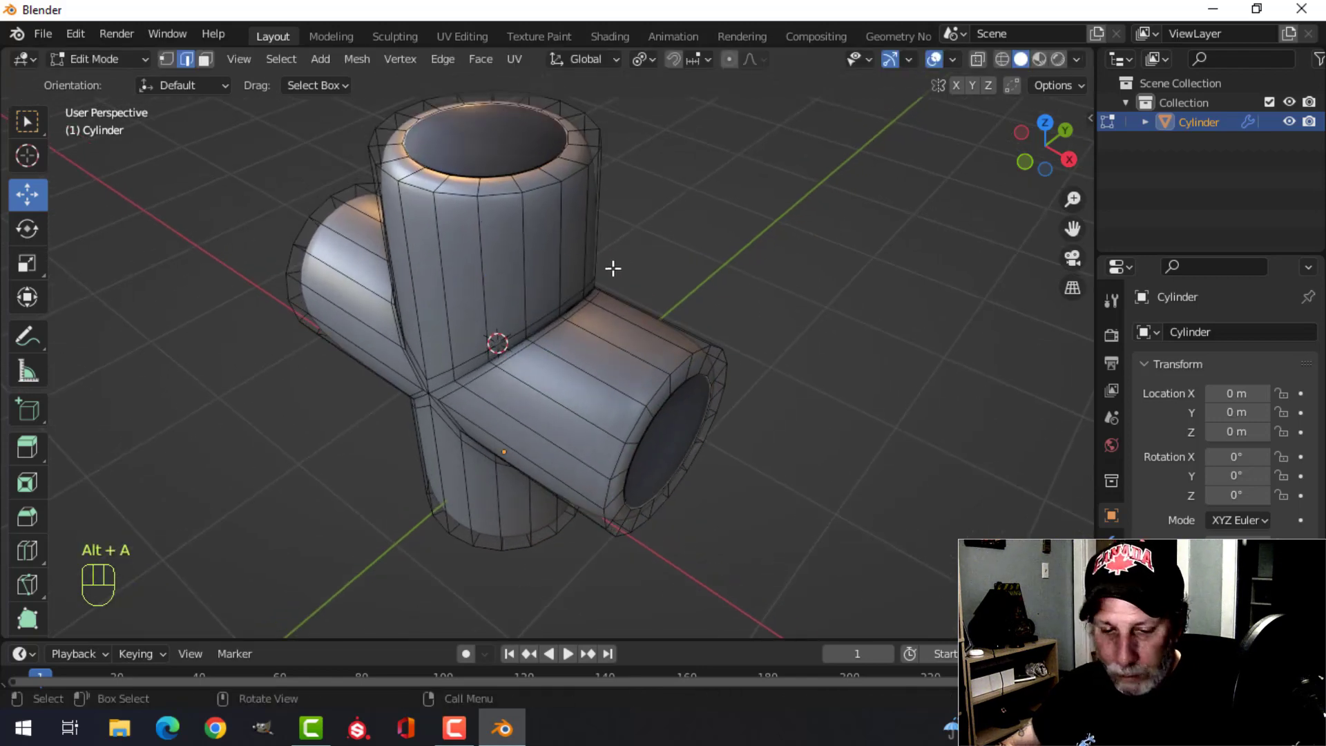
alt+shift+click(539, 192)
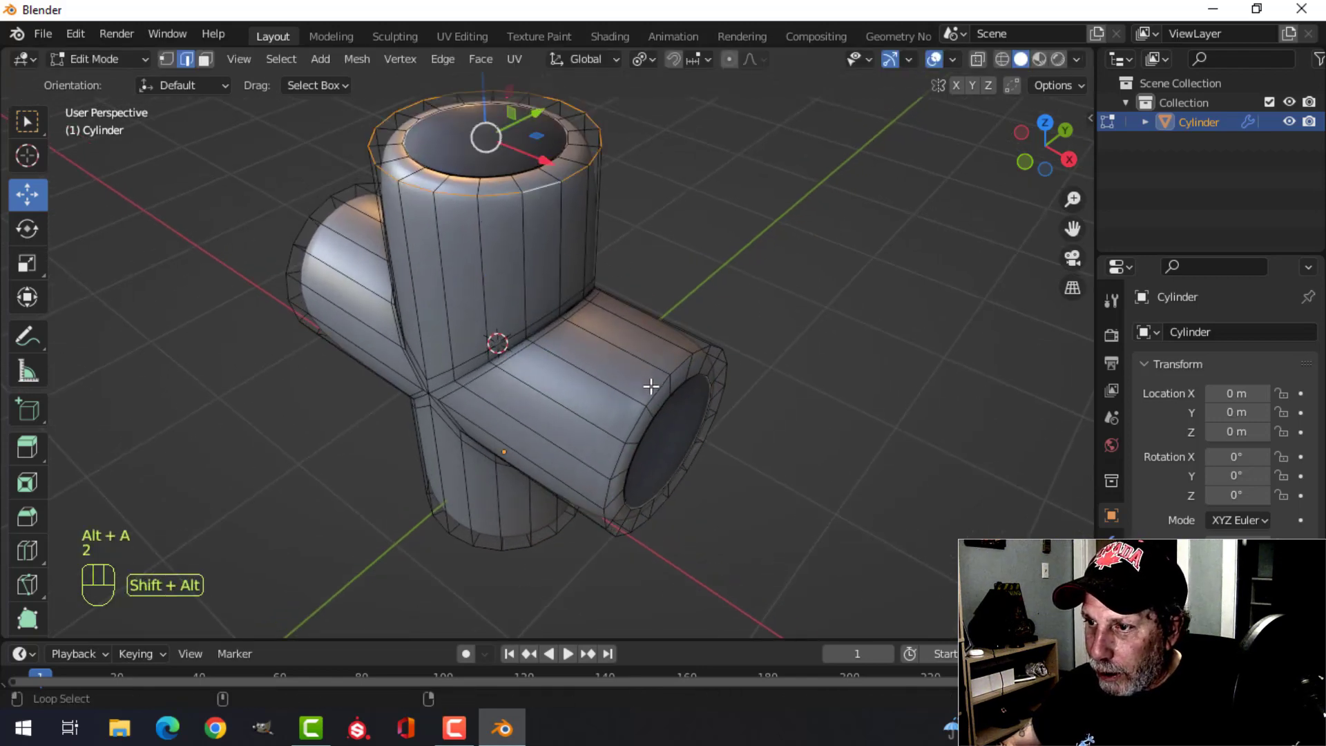
alt+shift+click(650, 386)
middle_drag(650, 386, 407, 338)
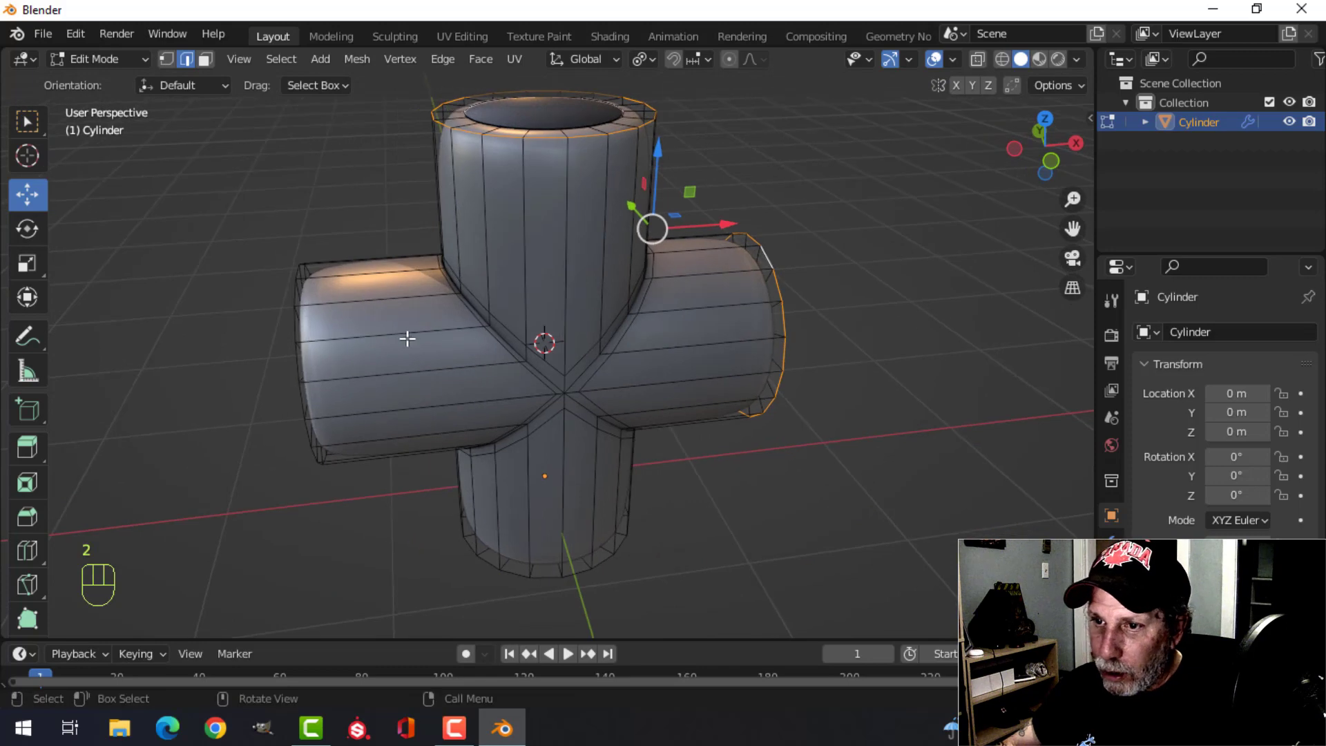
alt+shift+click(297, 326)
middle_drag(468, 375, 535, 287)
alt+shift+click(546, 416)
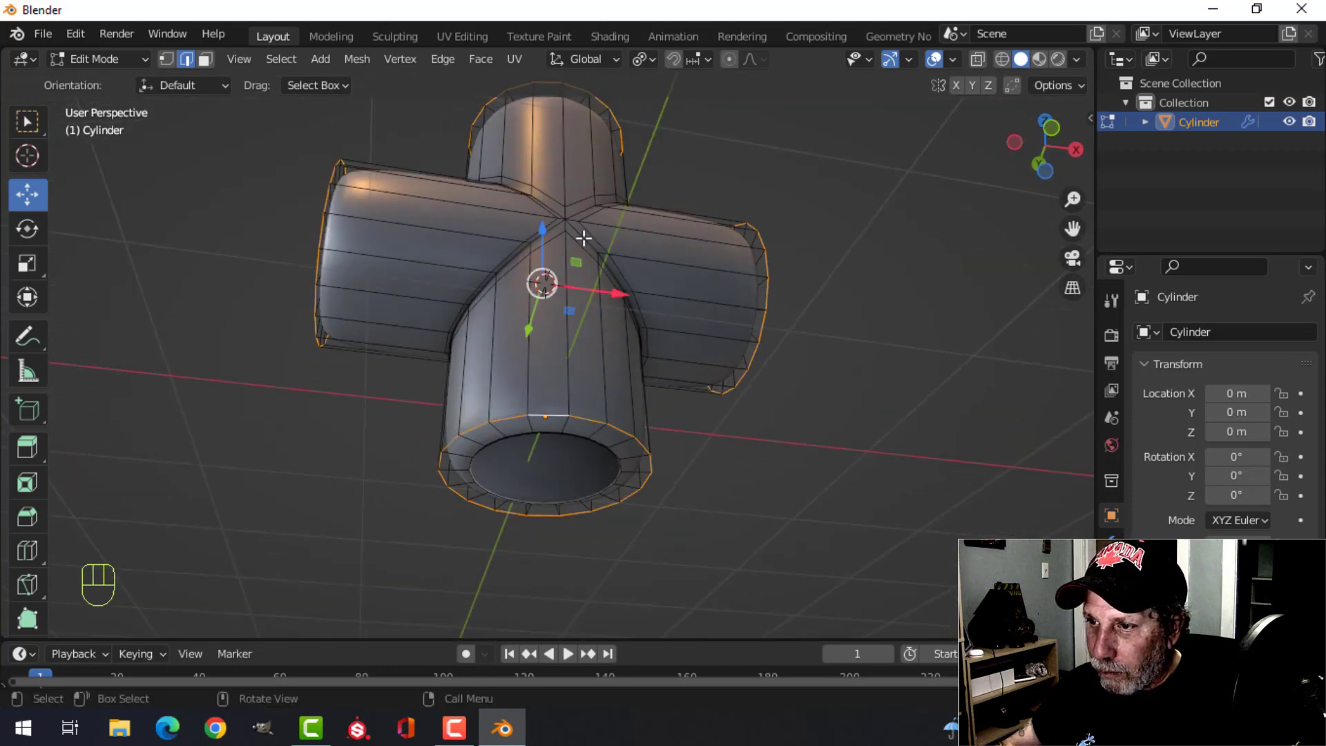
Switch pivot to Median Point and bevel the four rims 0.0596 m wide with 2 segments
click(636, 61)
click(666, 143)
middle_drag(751, 163, 805, 320)
key(ctrl+b)
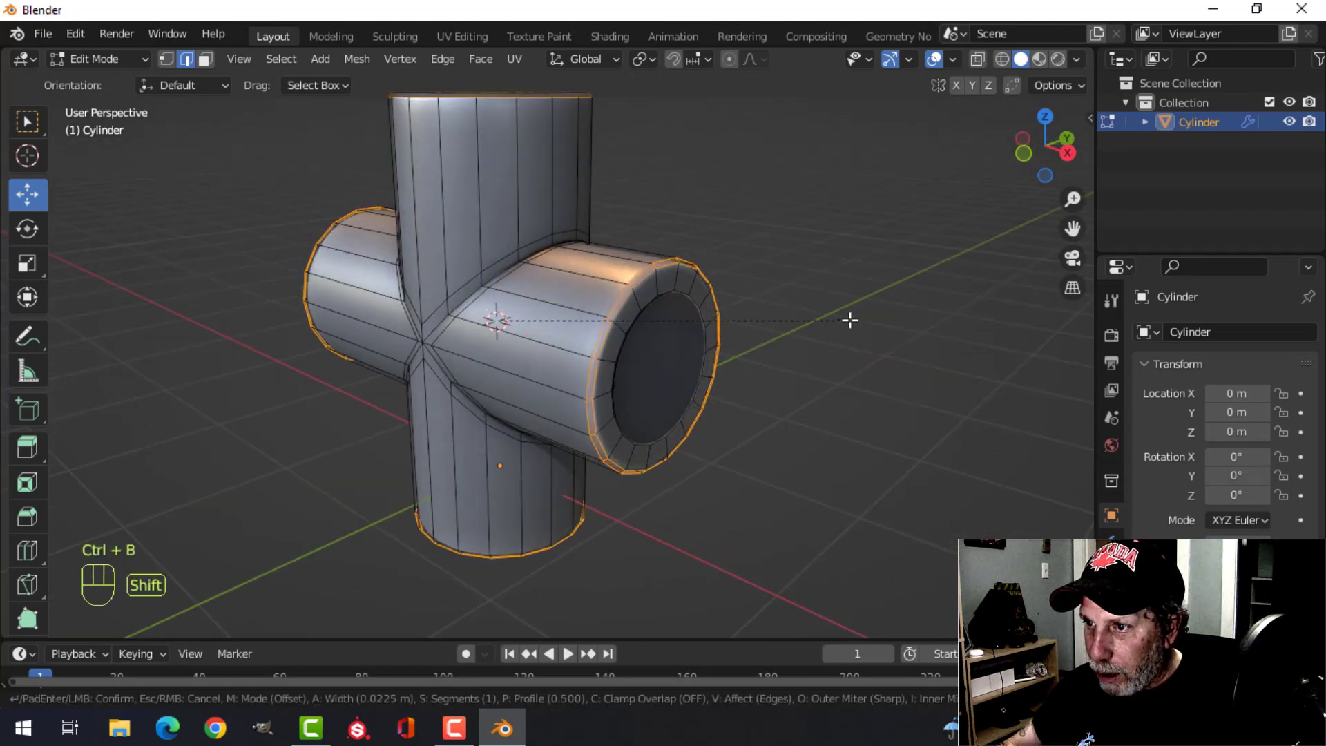
scroll(906, 317, up, 1)
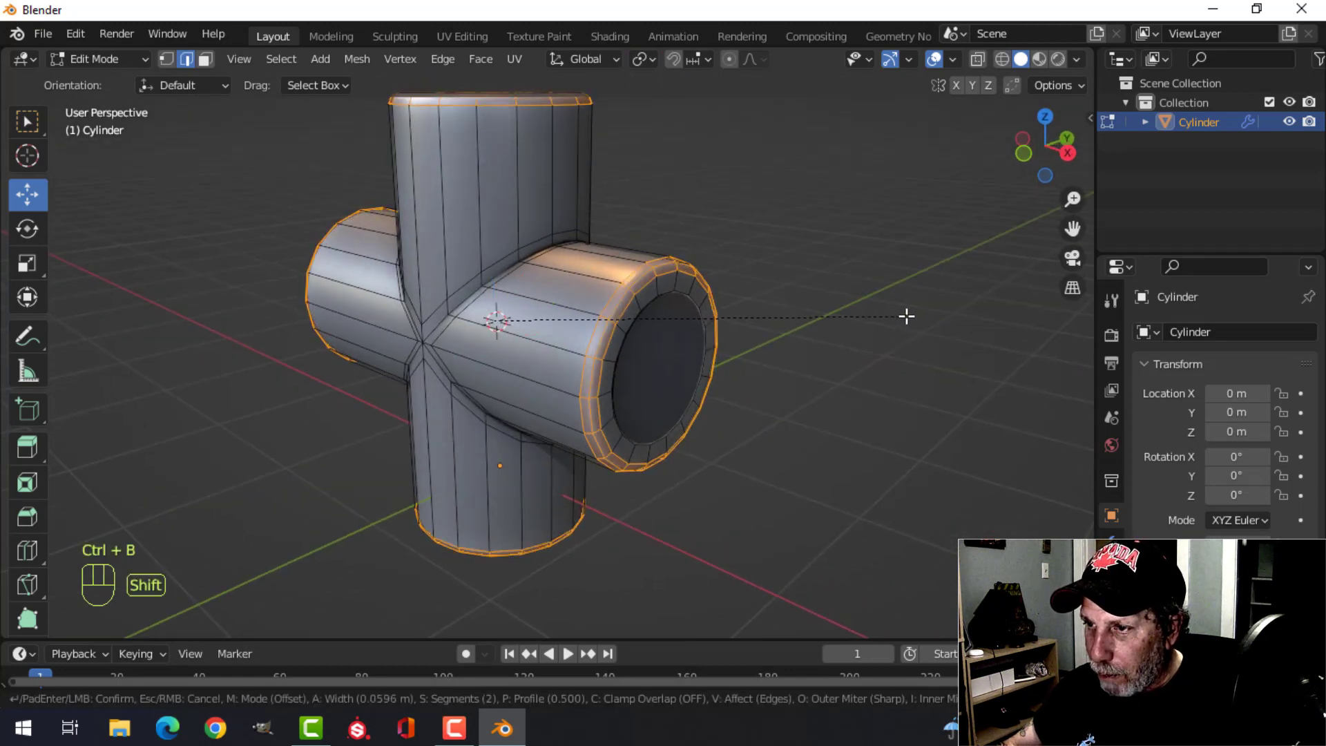
click(907, 316)
Return to editing the fitting's mesh and select the top tube's rim loop
key(Tab)
scroll(816, 316, down, 3)
key(alt+a)
middle_drag(816, 316, 788, 366)
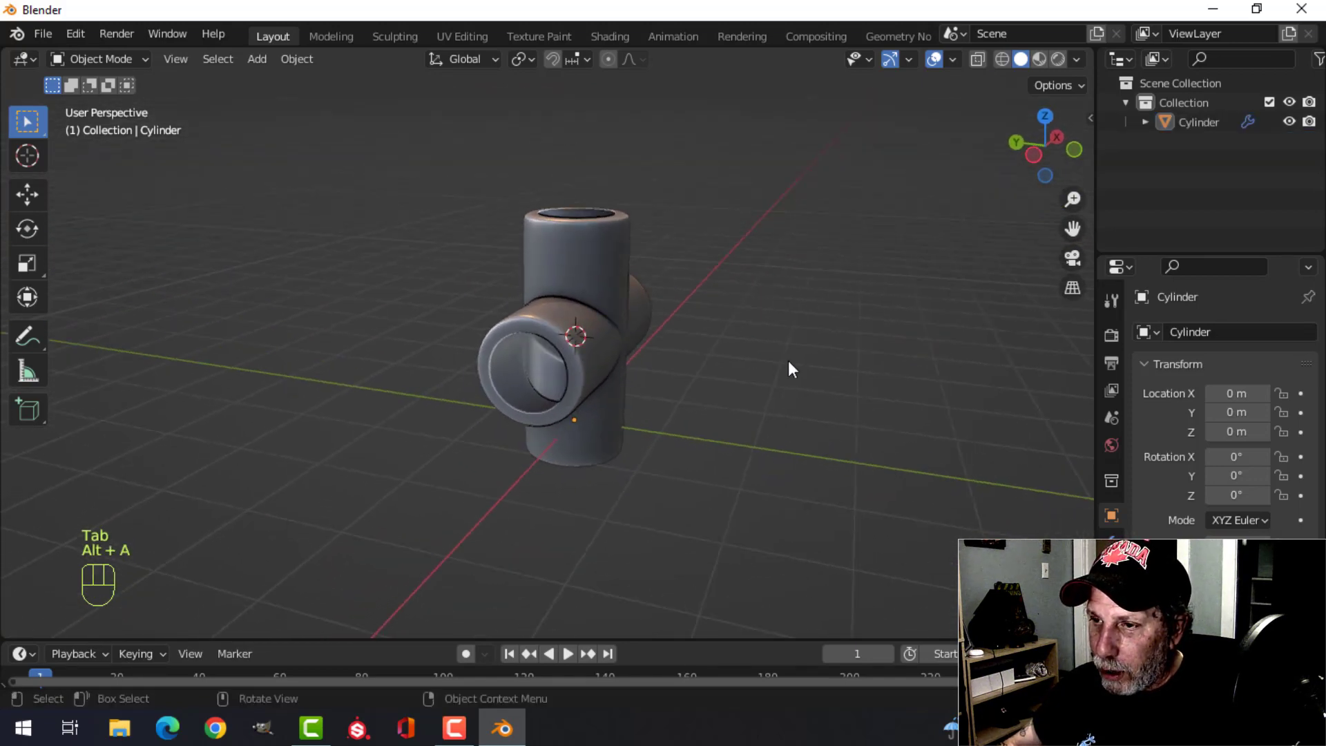
key(Tab)
scroll(620, 338, up, 4)
middle_drag(620, 339, 583, 421)
key(alt+a)
alt+click(487, 206)
scroll(489, 187, down, 3)
Add the bottom rim, then extrude the top and bottom rims and scale them along Z to 0.799
alt+shift+click(552, 410)
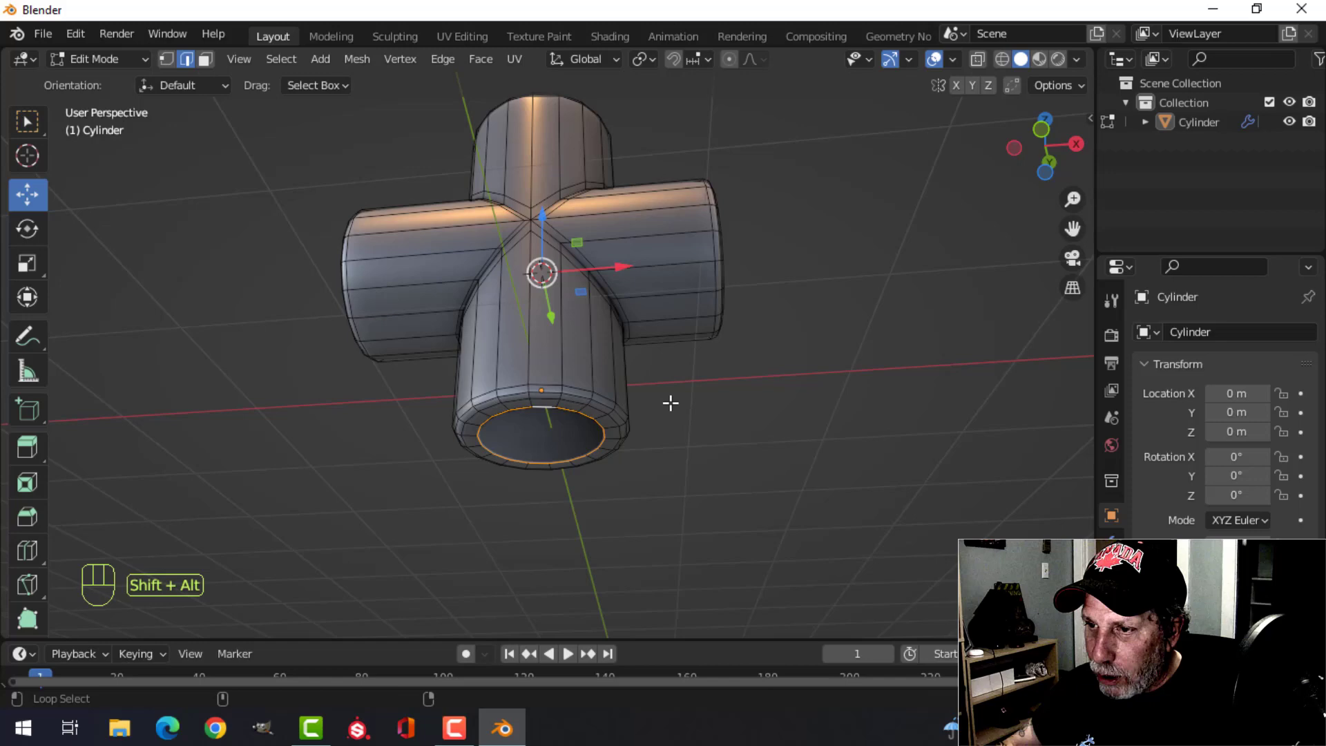
middle_drag(669, 403, 699, 452)
key(e)
key(s)
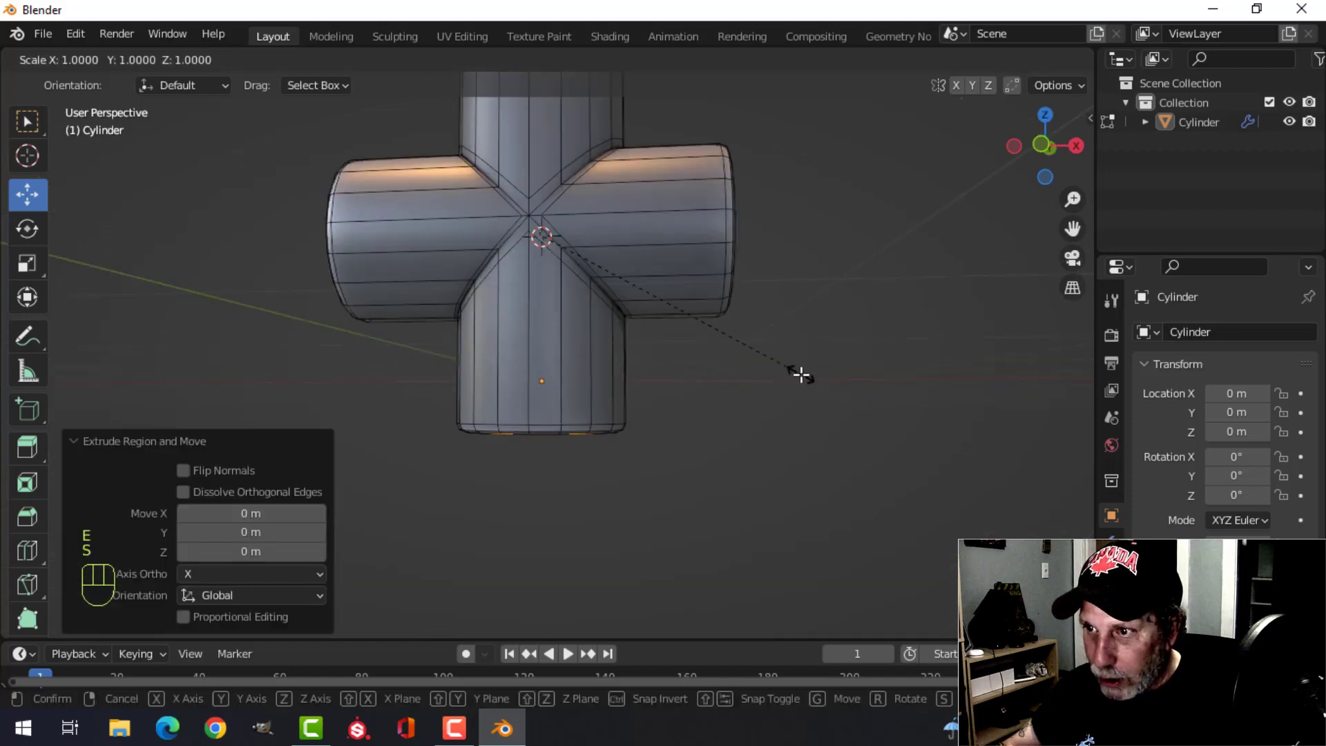
key(z)
click(742, 363)
Add holding loop cuts near the top rim and near the bottom rim (factor 0.590)
middle_drag(689, 213, 653, 442)
key(ctrl+r)
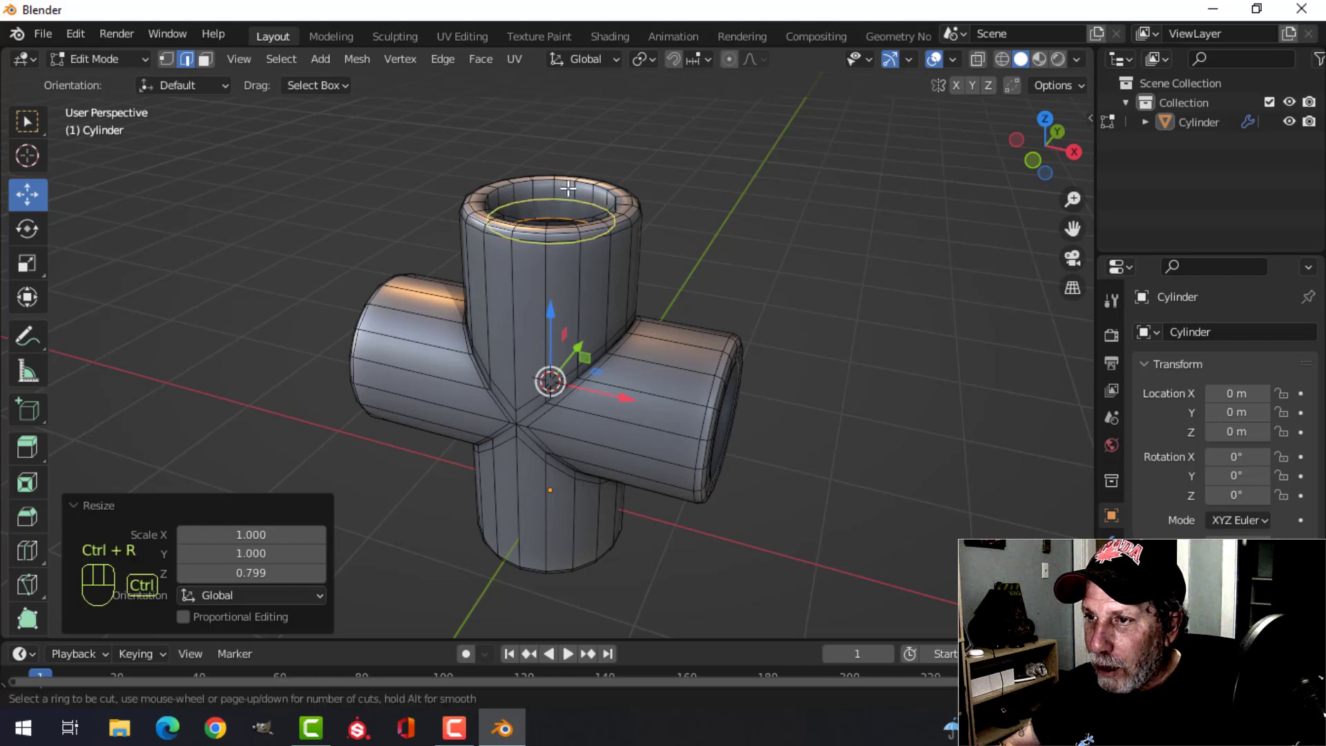
click(566, 178)
click(563, 169)
middle_drag(563, 169, 607, 394)
key(ctrl+r)
click(592, 397)
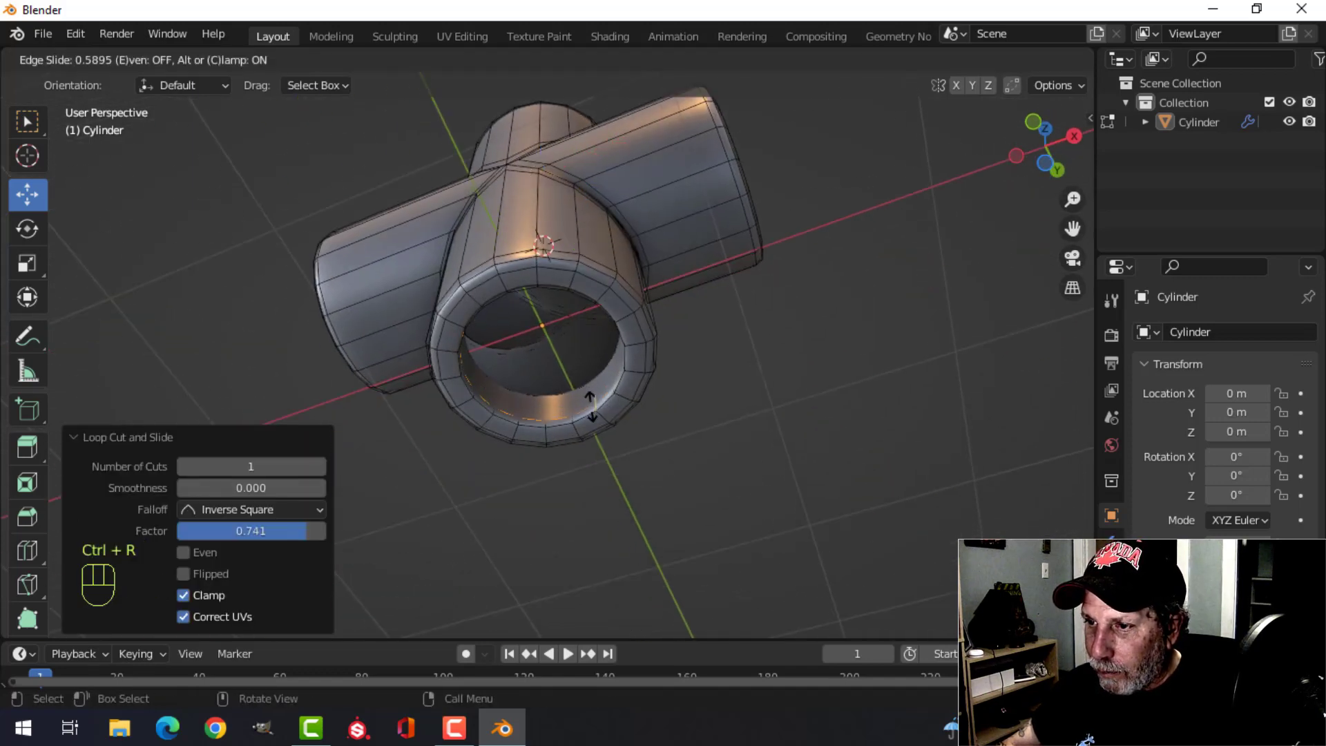
click(592, 406)
Extrude the two side tubes' end rims and scale them along X to 0.886
middle_drag(724, 297, 775, 423)
key(alt+a)
alt+shift+click(565, 299)
alt+shift+click(552, 294)
key(e)
key(s)
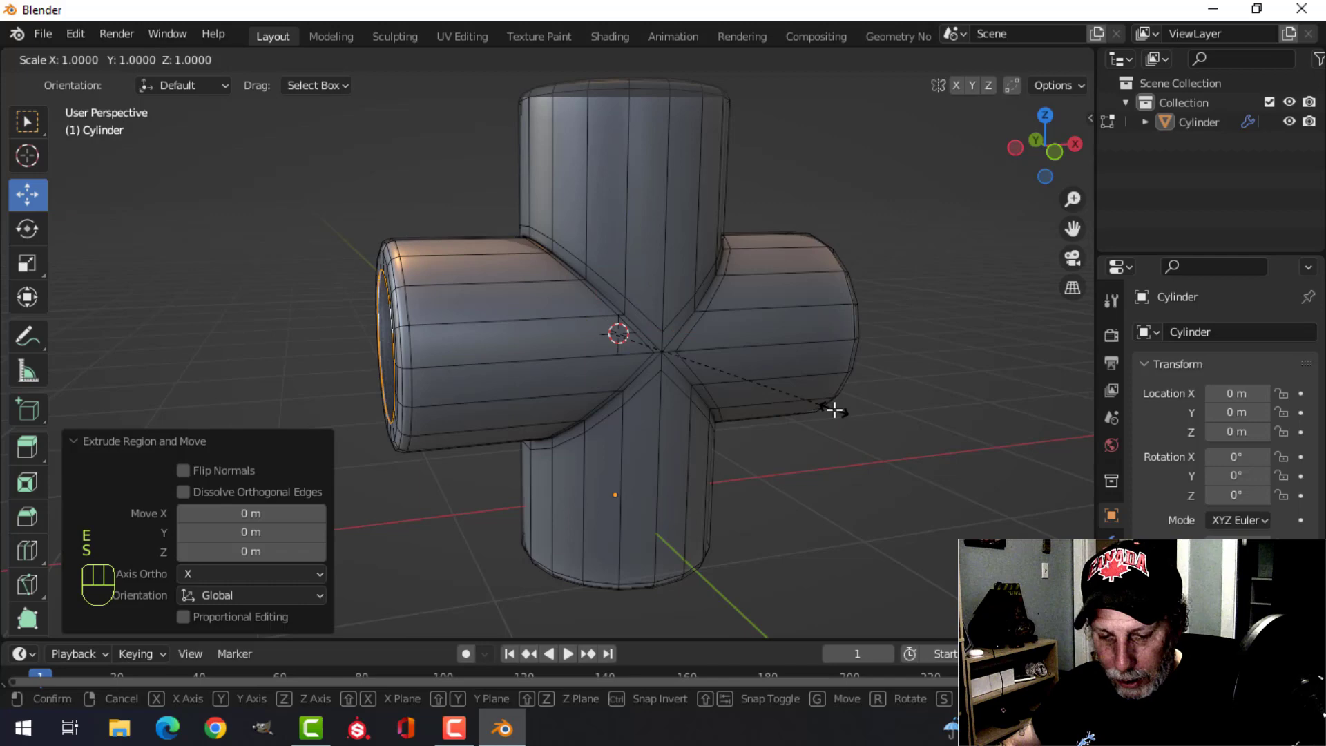
key(x)
click(806, 406)
Add loop cuts near the side tube's end (factor 0.443) and on the inner rim
middle_drag(691, 400, 689, 337)
key(ctrl+r)
click(442, 337)
click(438, 337)
key(ctrl+r)
click(679, 326)
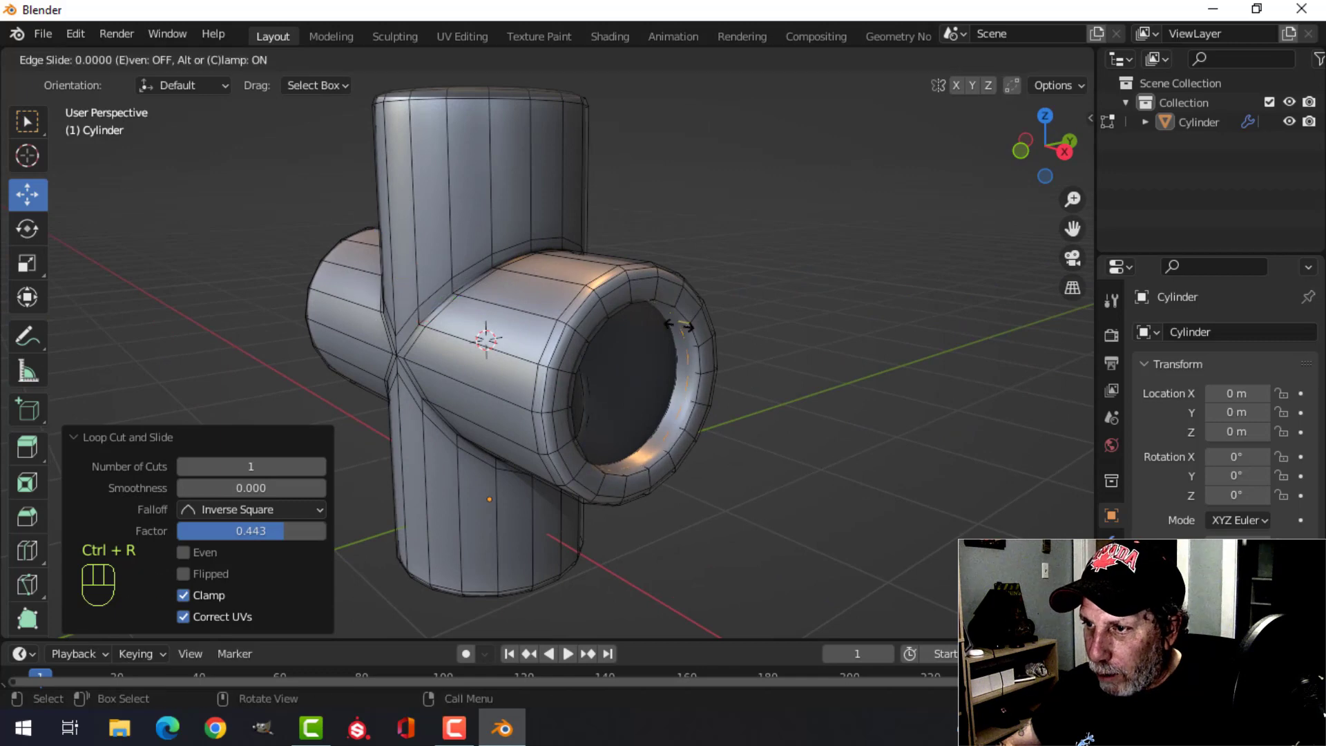
click(689, 330)
Reselect the cross fitting in edit mode and duplicate its top rim loop
key(Tab)
scroll(608, 343, down, 5)
key(alt+a)
middle_drag(607, 344, 654, 384)
scroll(702, 420, up, 4)
click(649, 418)
key(Tab)
scroll(683, 431, up, 5)
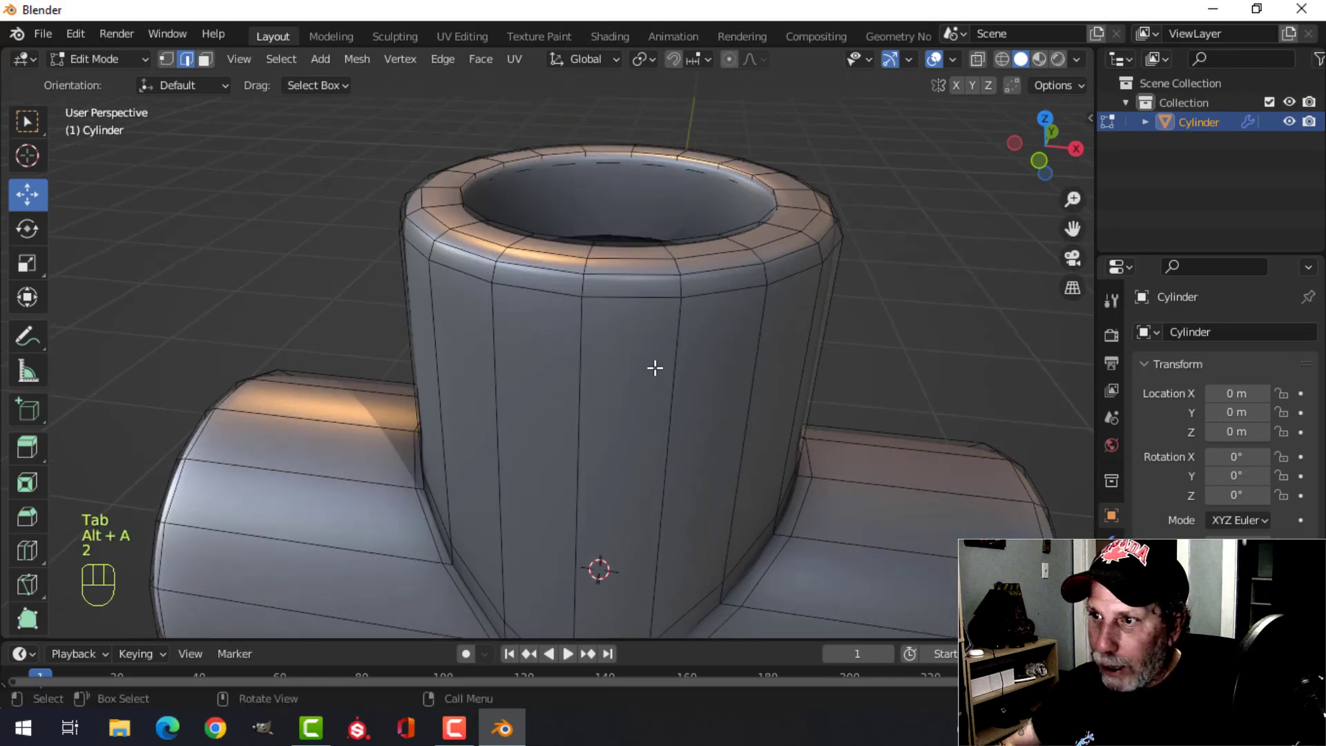
alt+shift+click(626, 250)
scroll(646, 296, down, 5)
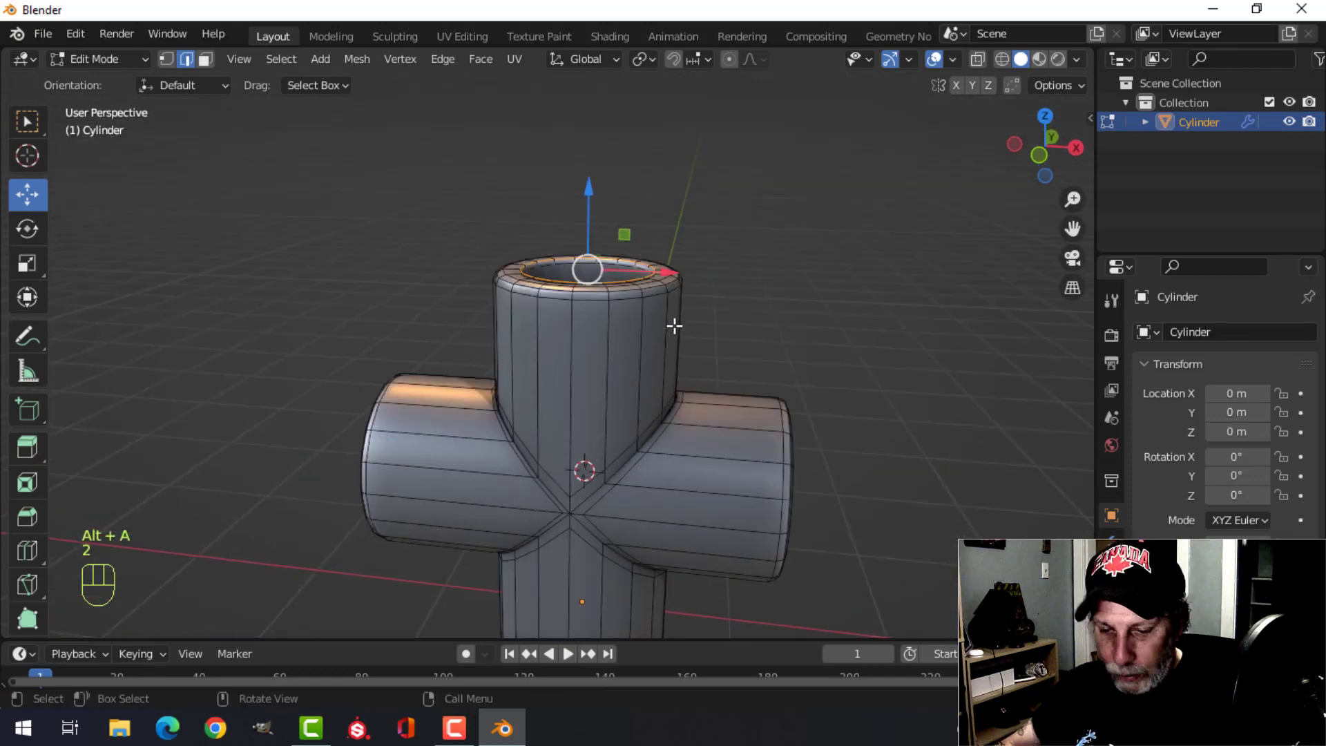
key(shift+d)
right_click(671, 311)
Raise the duplicate ring about 0.6 m and separate it into the object Cylinder.001
drag(592, 205, 719, 191)
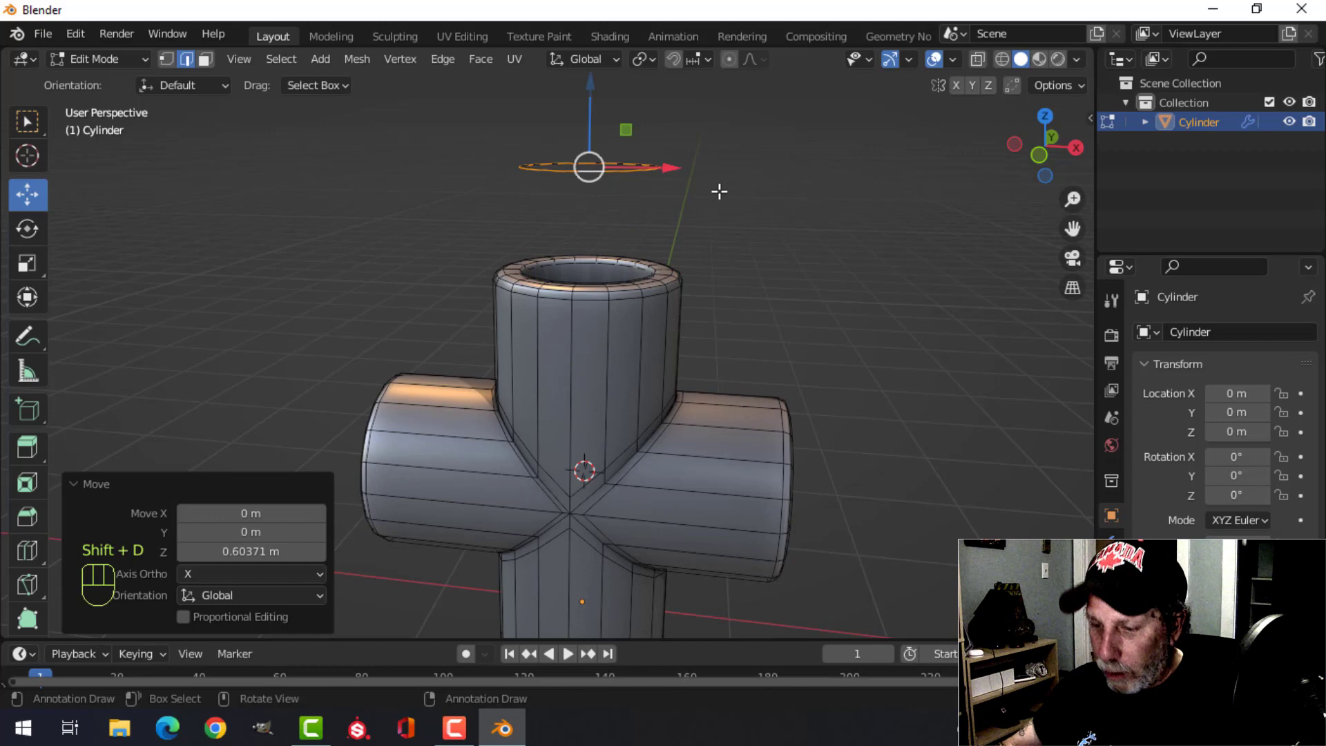
key(p)
click(720, 191)
key(Tab)
click(612, 173)
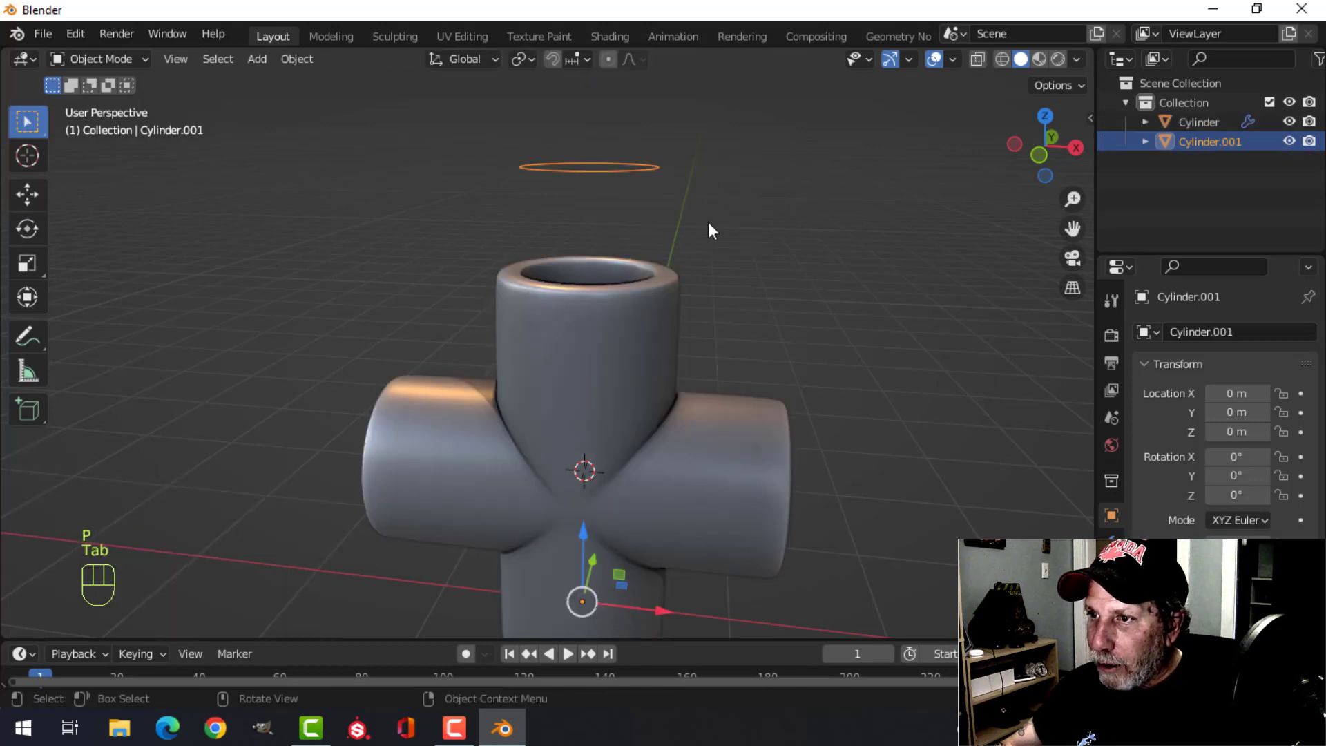
key(Tab)
In front view, extrude the whole ring straight down along Z into the top opening
key(a)
key(KP_1)
shift+middle_drag(692, 272, 681, 334)
key(e)
right_click(611, 257)
drag(581, 181, 580, 324)
middle_drag(580, 324, 659, 351)
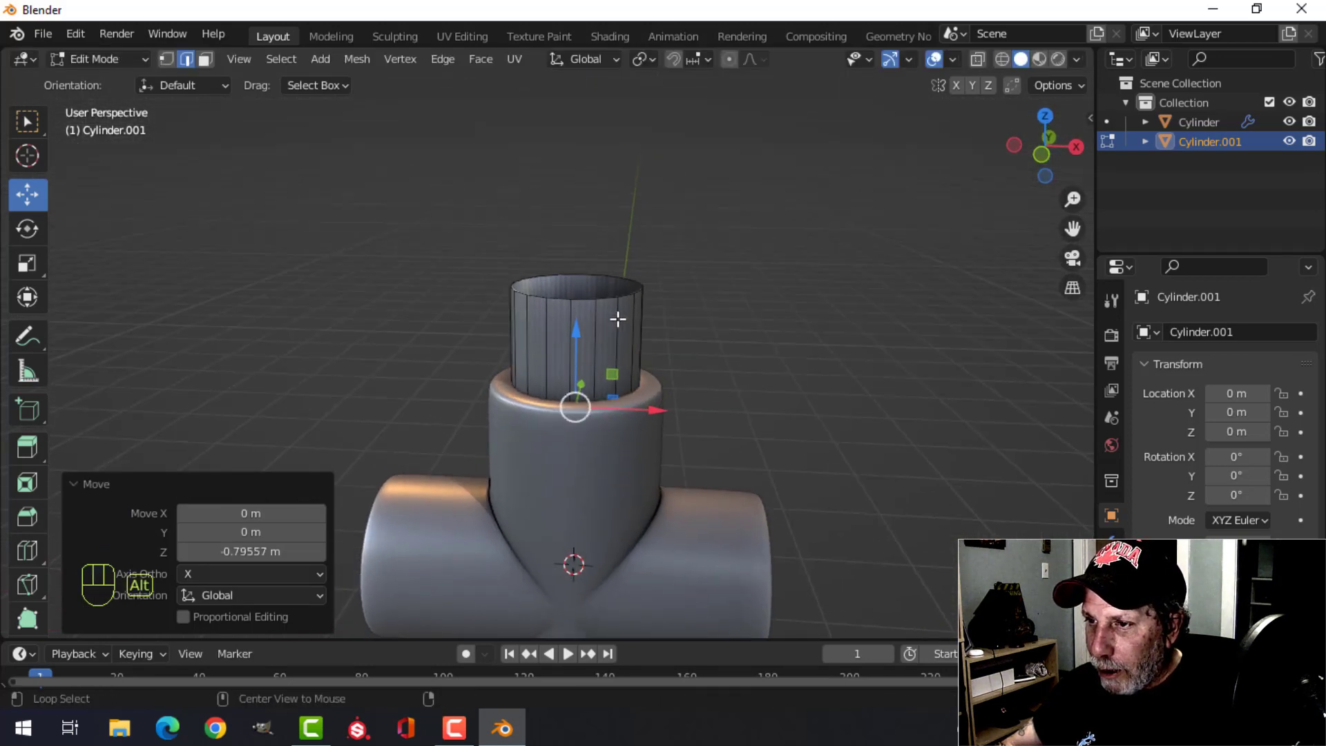
key(alt+a)
Extrude the pipe's top rim wider, then extrude it up to Z 1.1316 m
alt+shift+click(607, 302)
key(e)
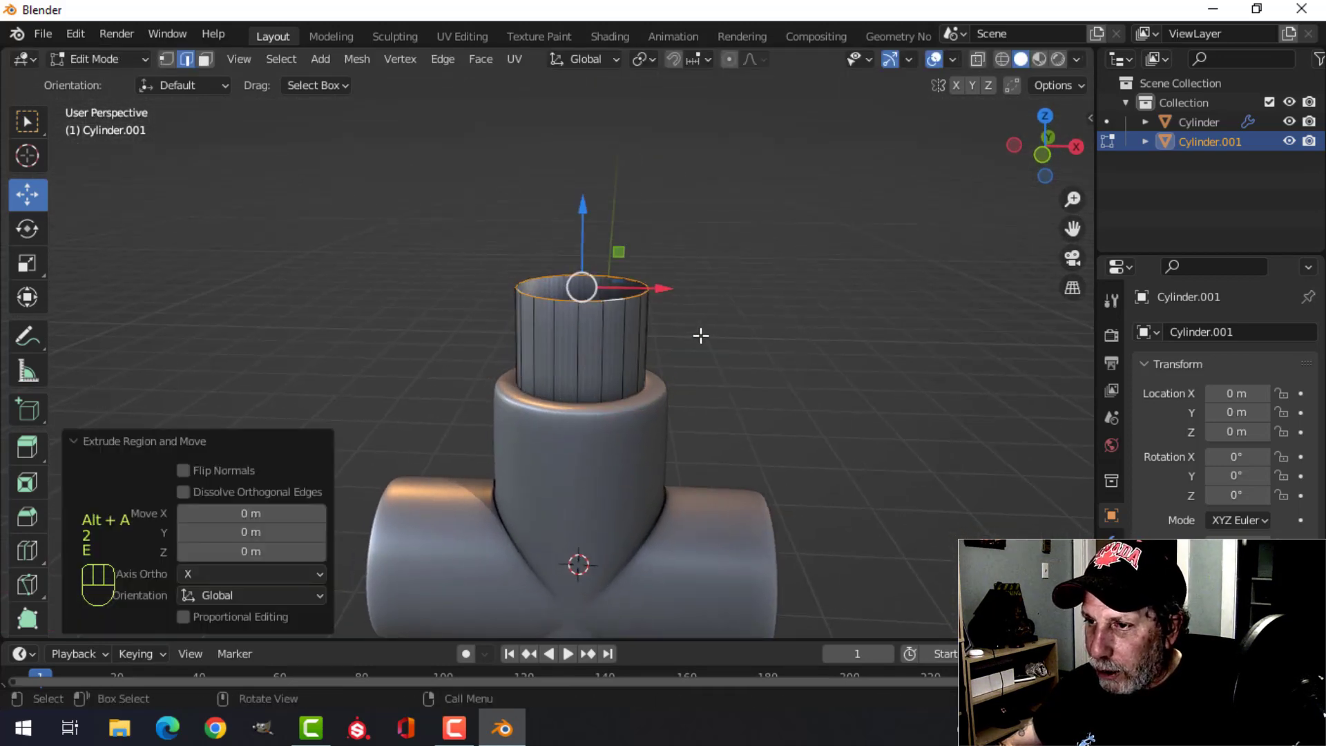
key(s)
click(746, 334)
middle_drag(746, 335, 722, 376)
key(e)
click(587, 107)
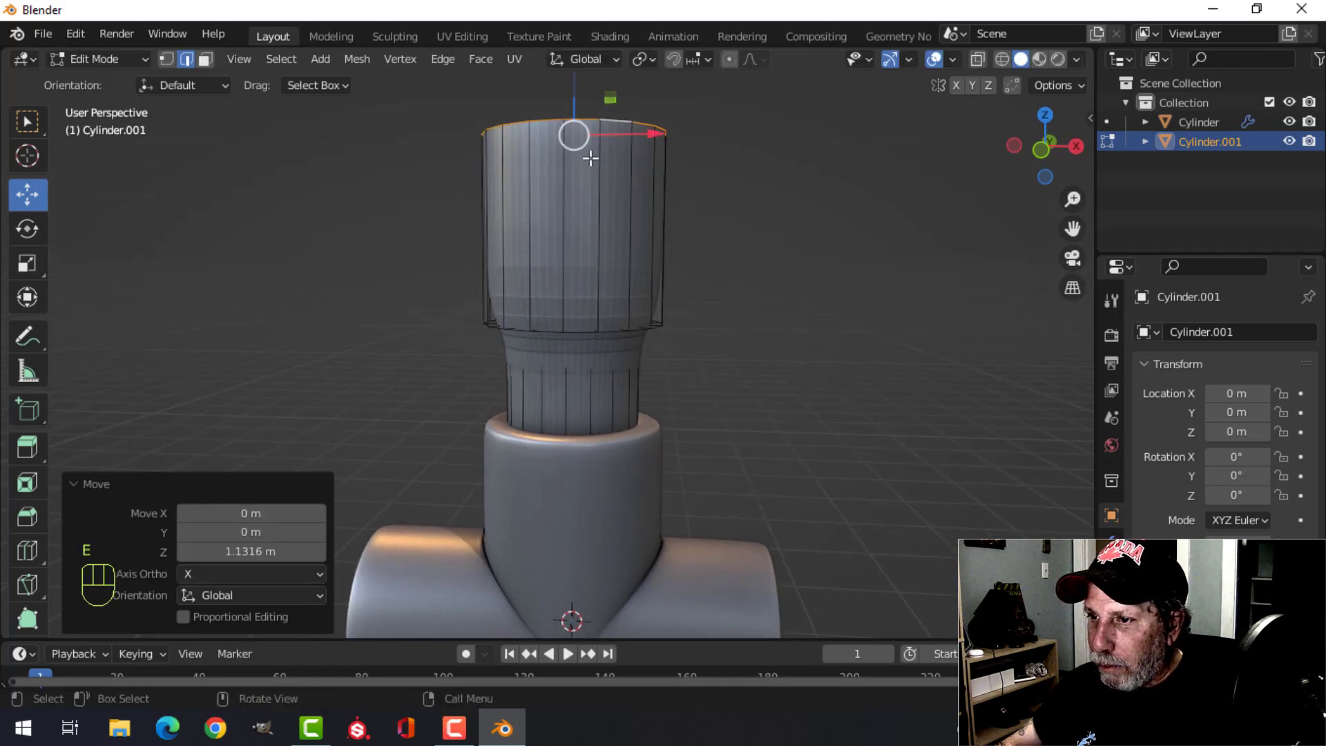
Add loop cuts on the narrow neck and near the upper section's base
key(ctrl+r)
click(635, 387)
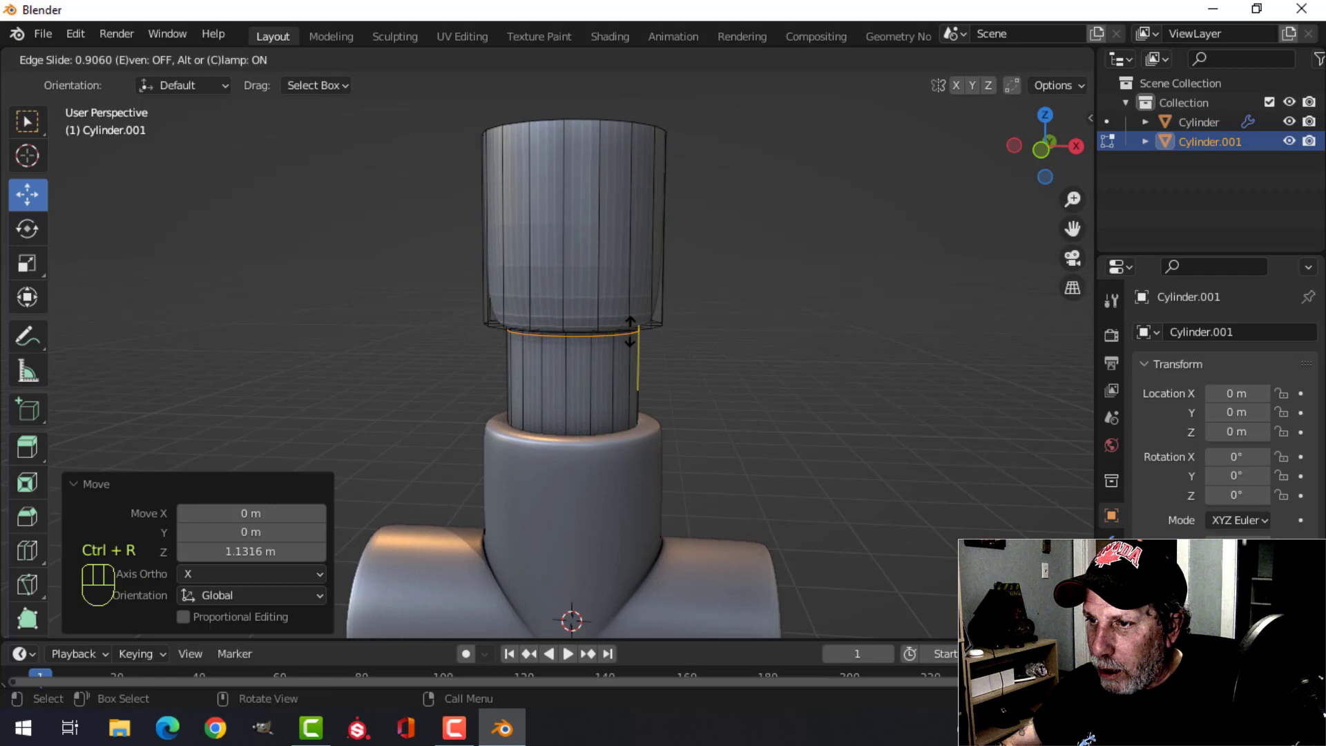
click(630, 331)
key(ctrl+r)
click(583, 258)
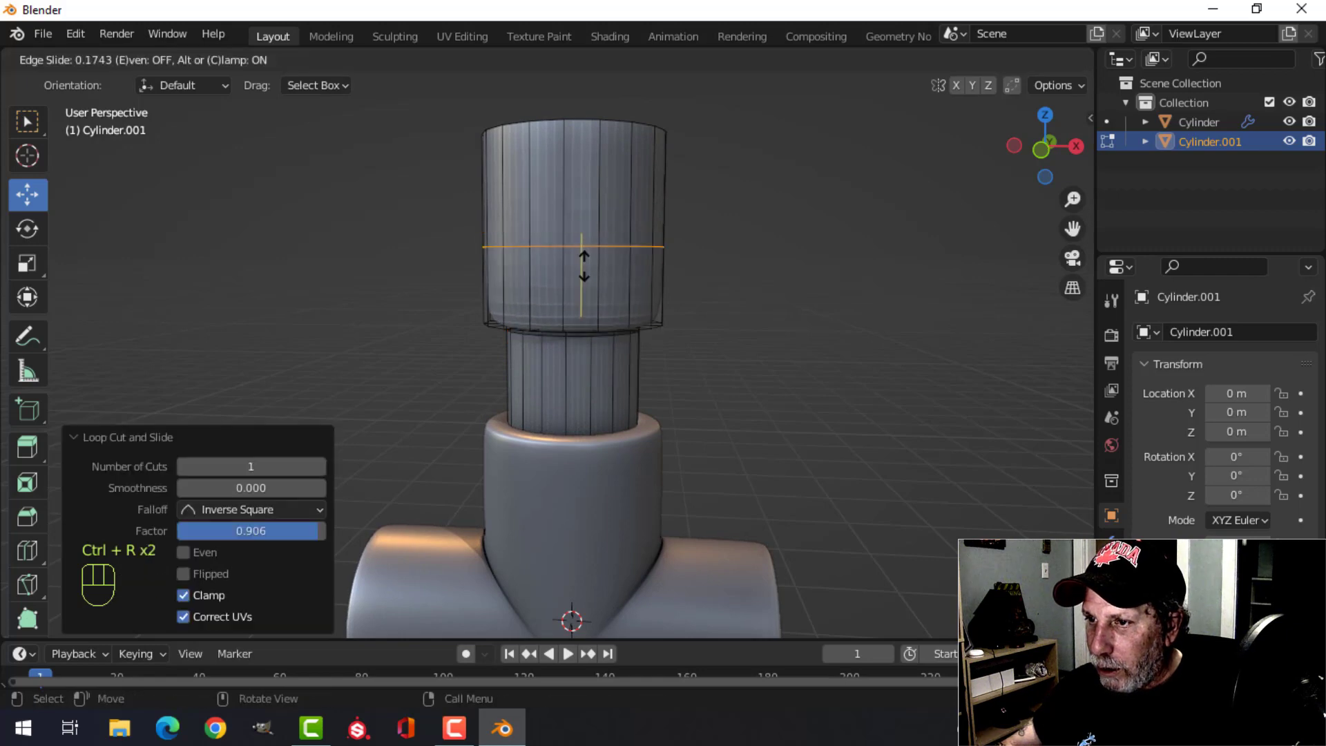
click(590, 338)
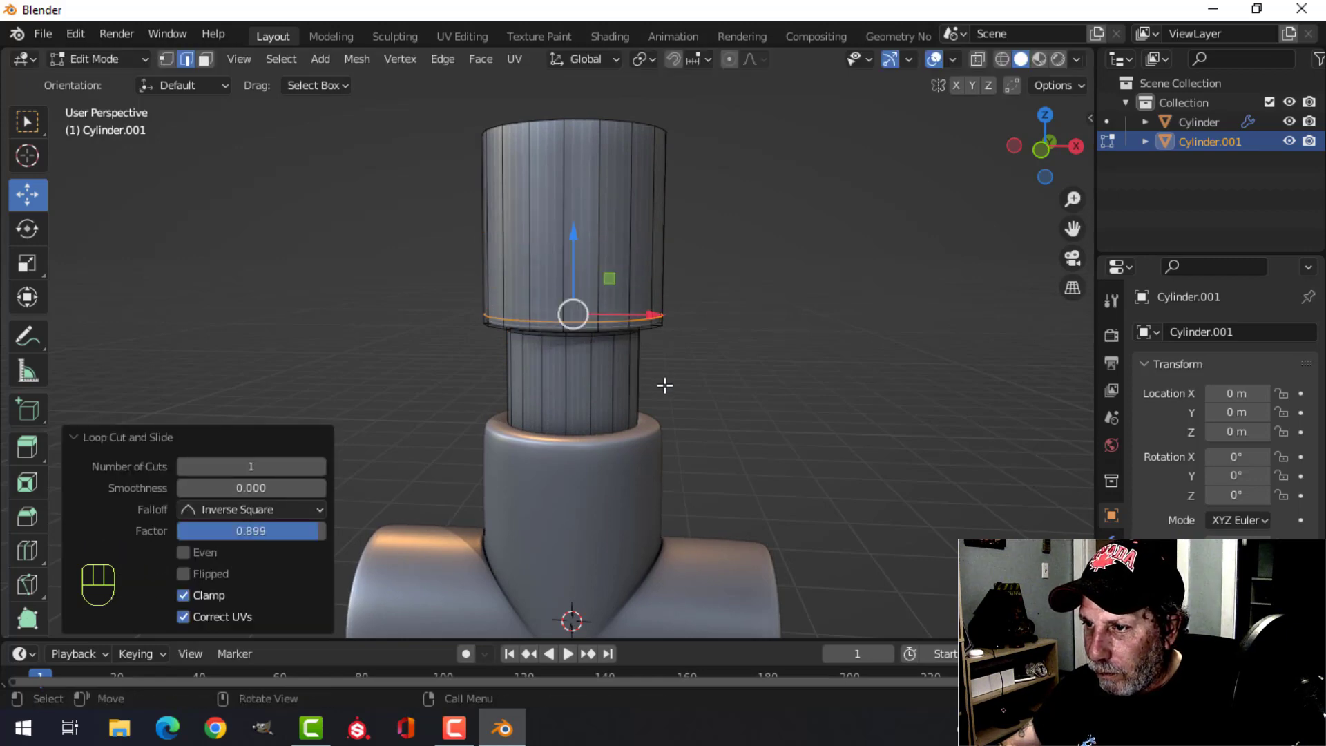
Add two more loop cuts slid toward the upper ring's rim, then return to Object Mode
middle_drag(662, 382, 625, 243)
scroll(625, 243, up, 3)
shift+middle_drag(616, 198, 654, 386)
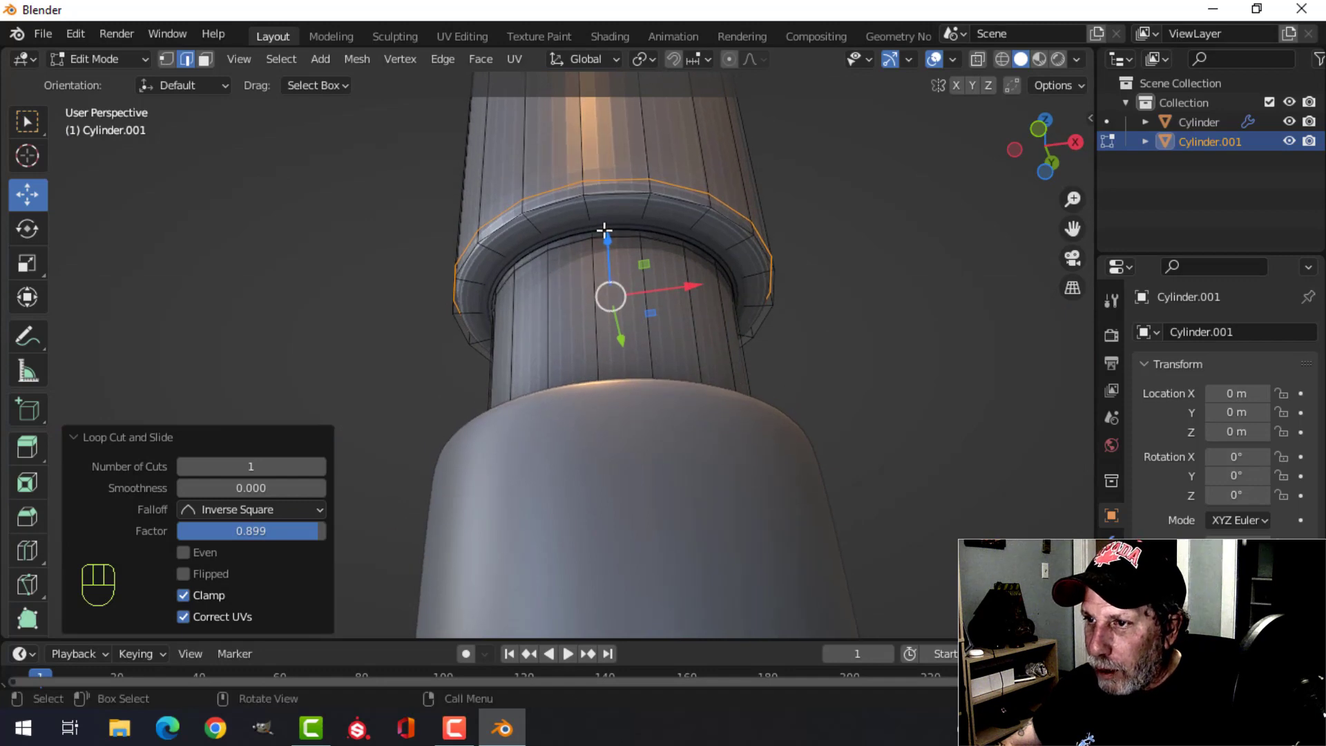
key(ctrl+r)
click(584, 214)
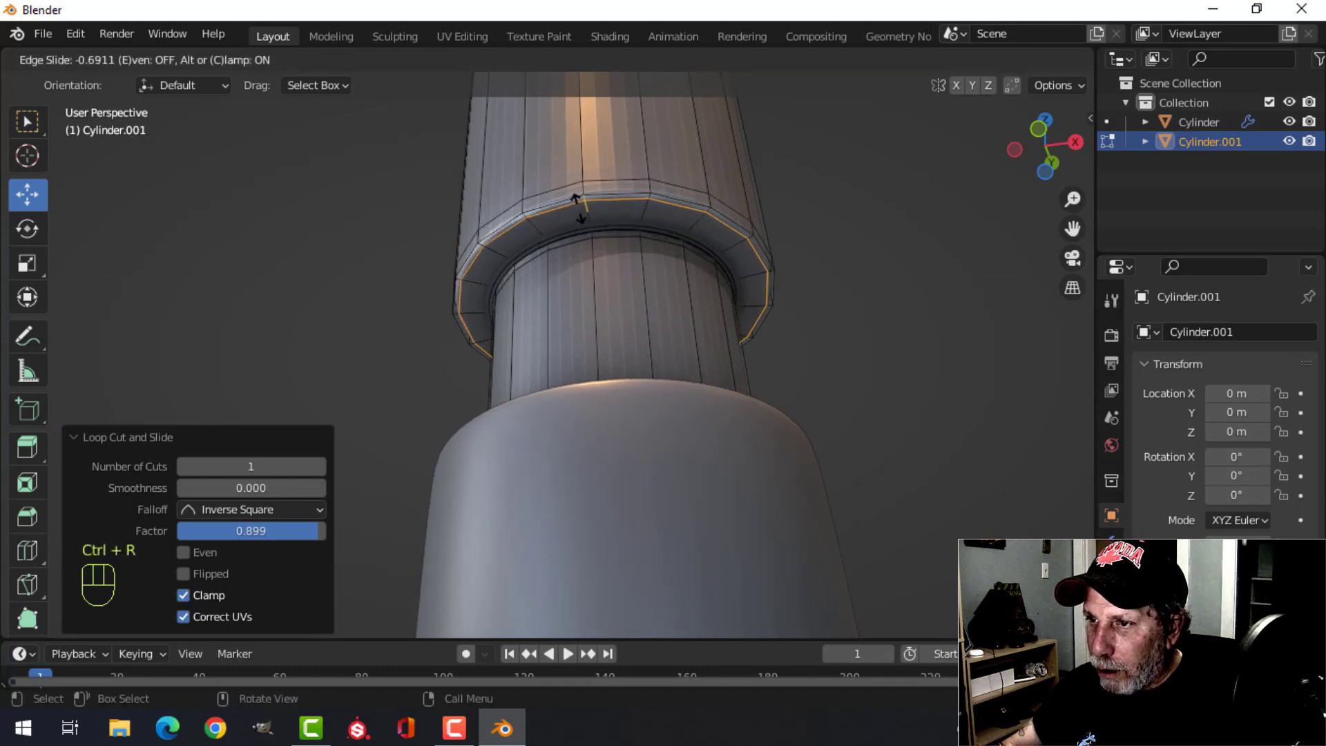
click(579, 208)
key(ctrl+r)
click(583, 217)
click(583, 222)
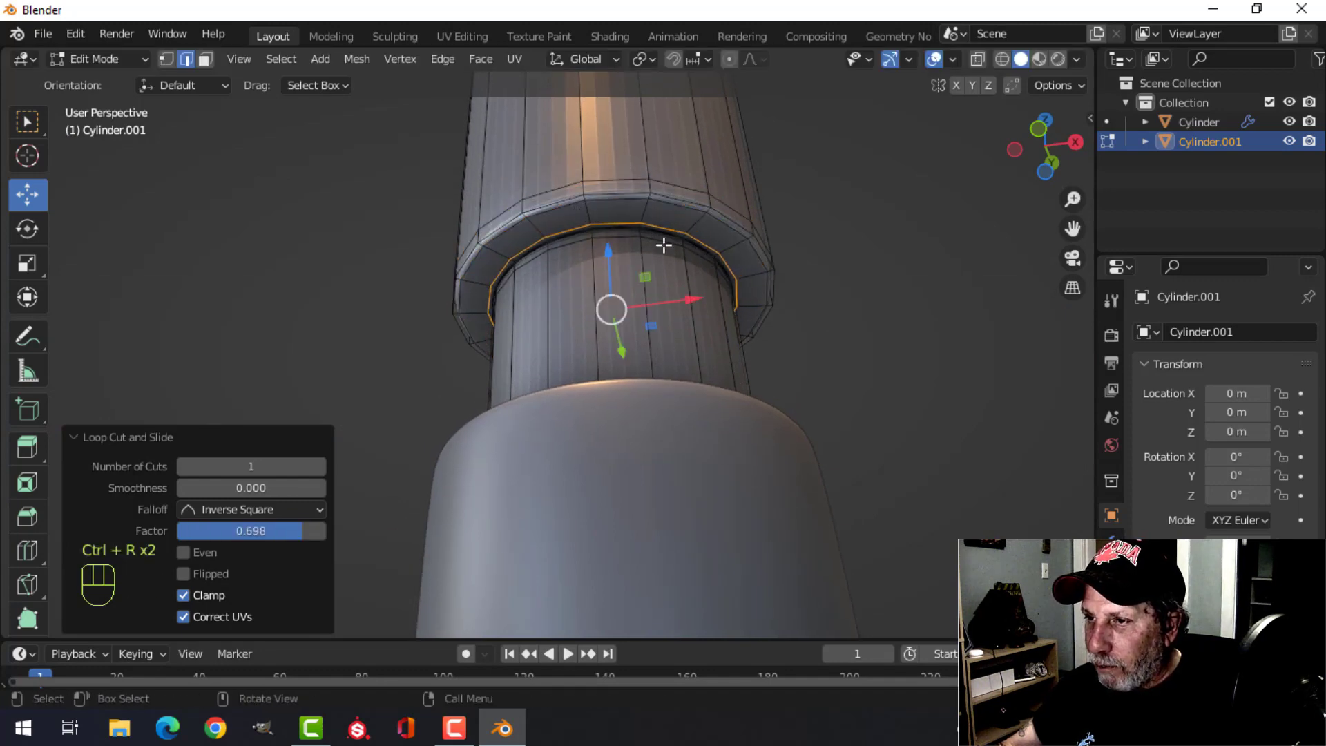
key(Tab)
scroll(660, 289, down, 5)
key(alt+a)
Apply Shade Smooth to the upper pipe section Cylinder.001
click(554, 299)
right_click(553, 299)
click(554, 300)
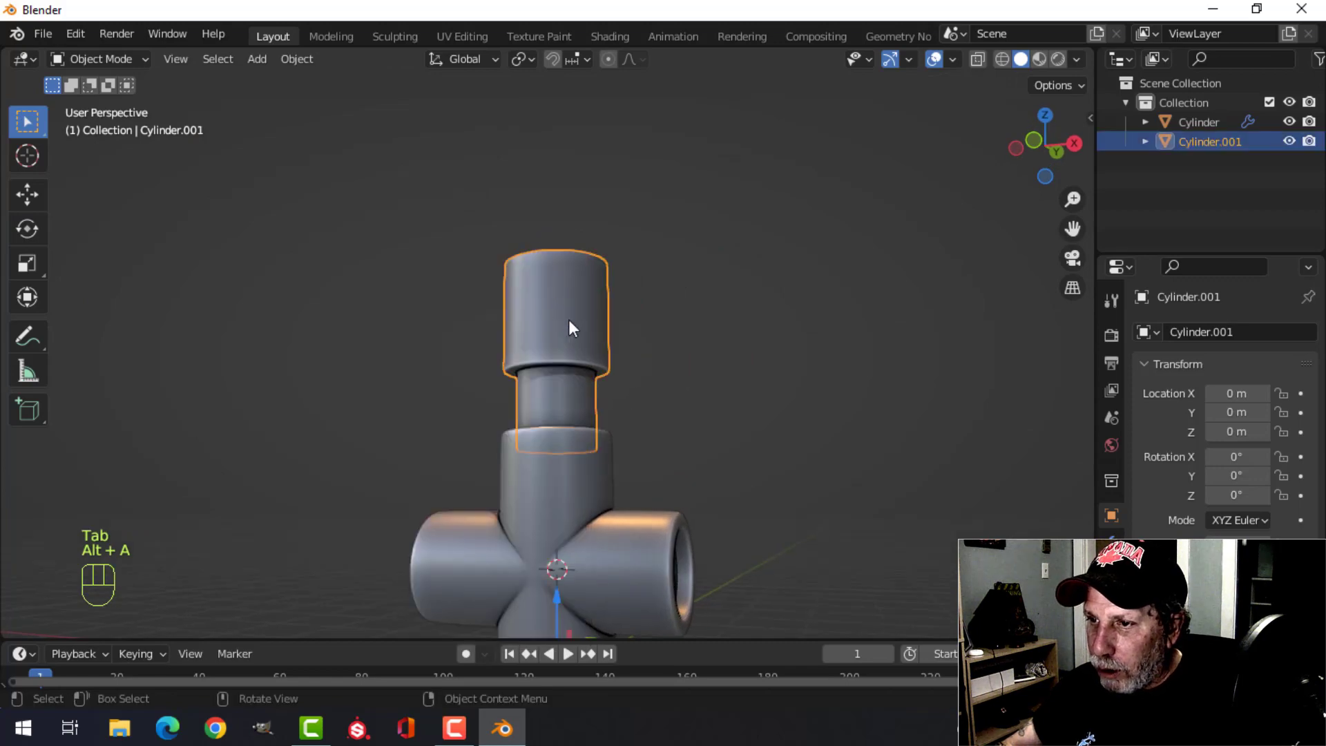
scroll(614, 407, up, 2)
key(alt+a)
scroll(656, 428, up, 2)
click(619, 391)
Cut five loops around the neck, bevel them, and push them outward as thread ridges
key(Tab)
key(alt+a)
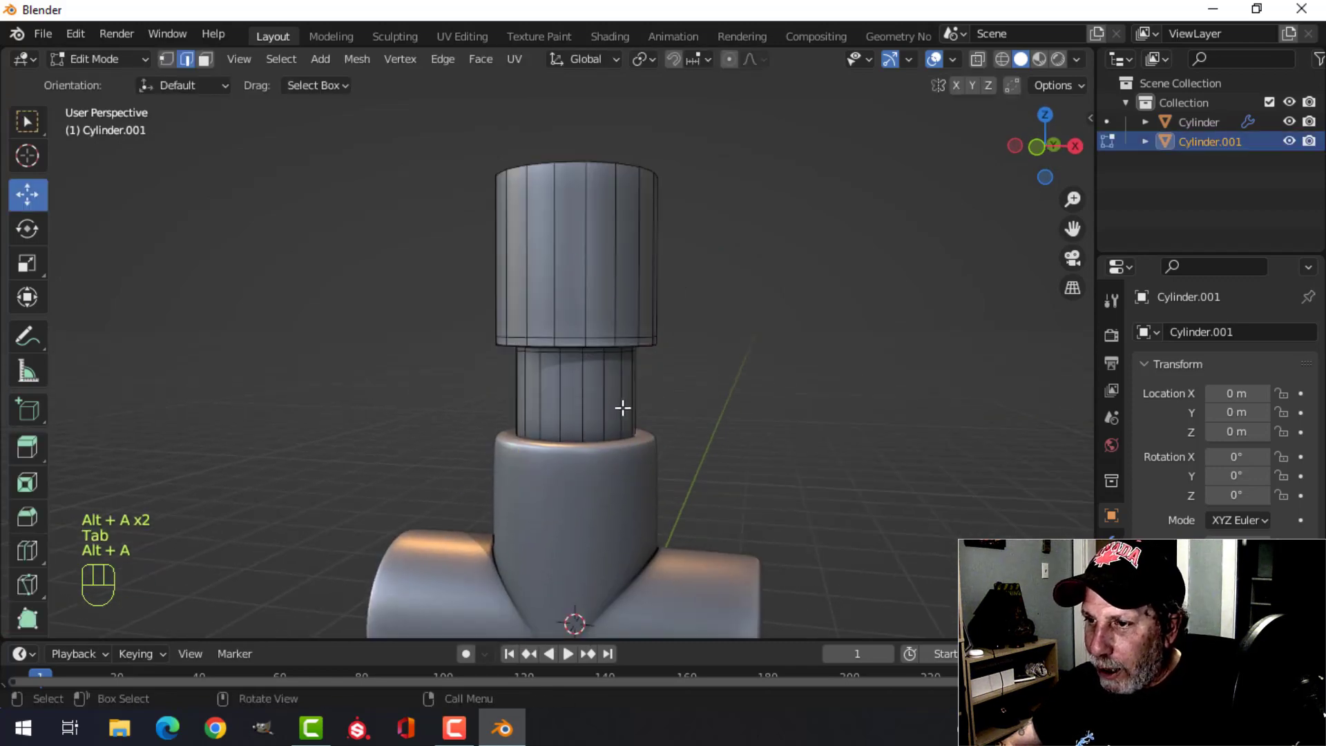
key(ctrl+r)
scroll(621, 405, up, 3)
click(620, 407)
click(619, 412)
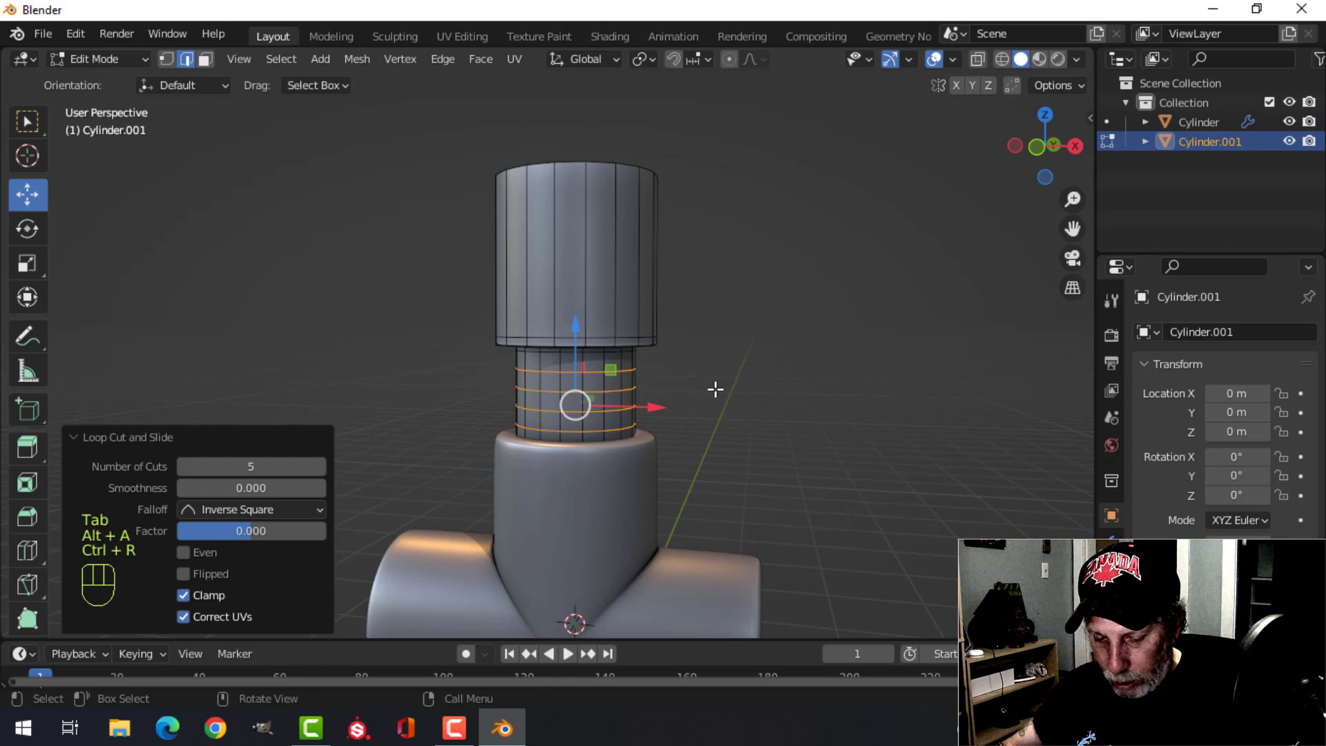
key(ctrl+b)
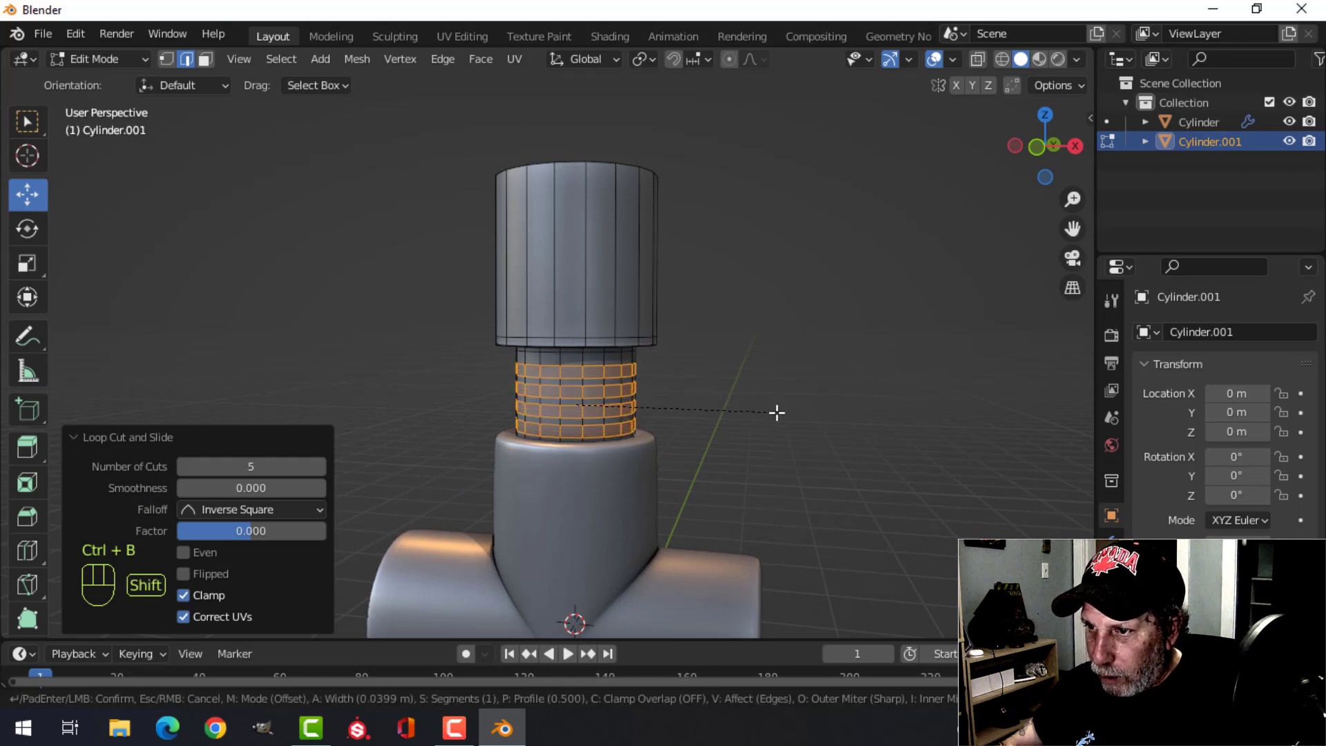
click(775, 412)
key(e)
key(alt+s)
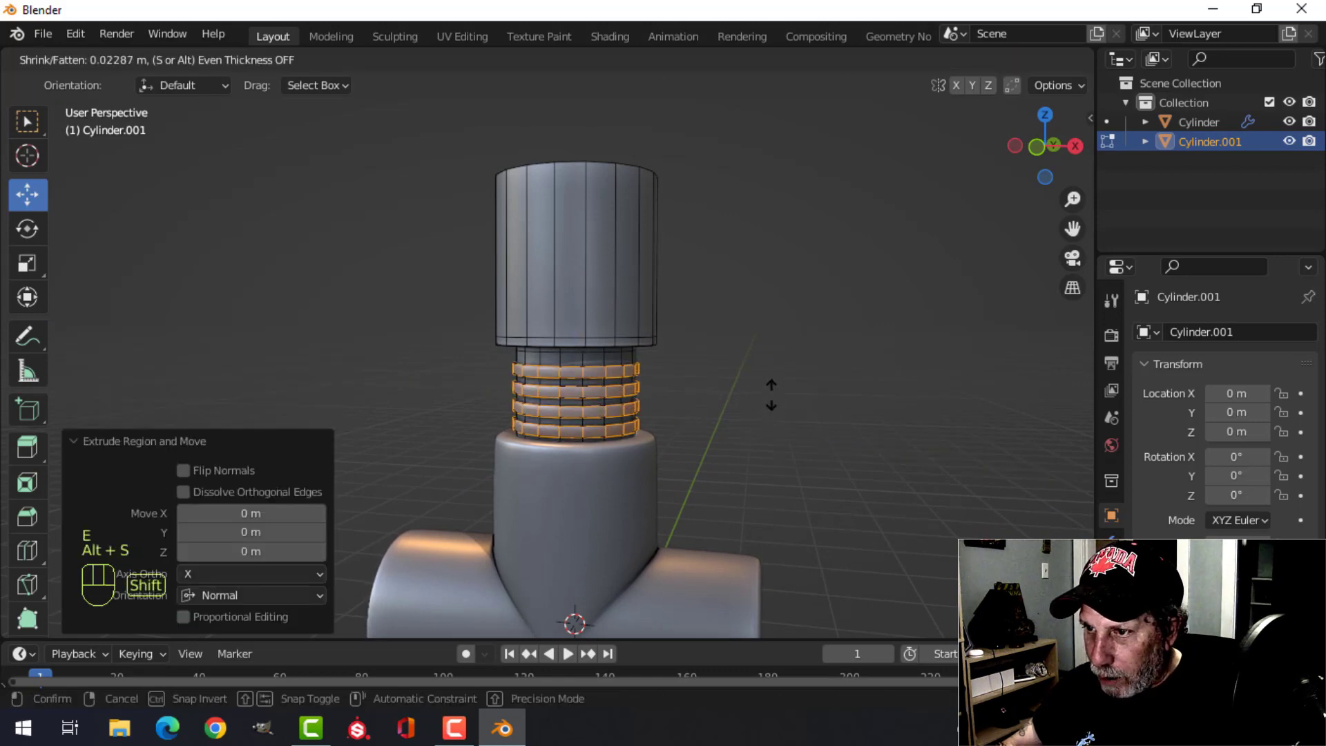
click(771, 386)
Scale the whole pipe to 0.901 in X and Y and lower it into the cross
key(a)
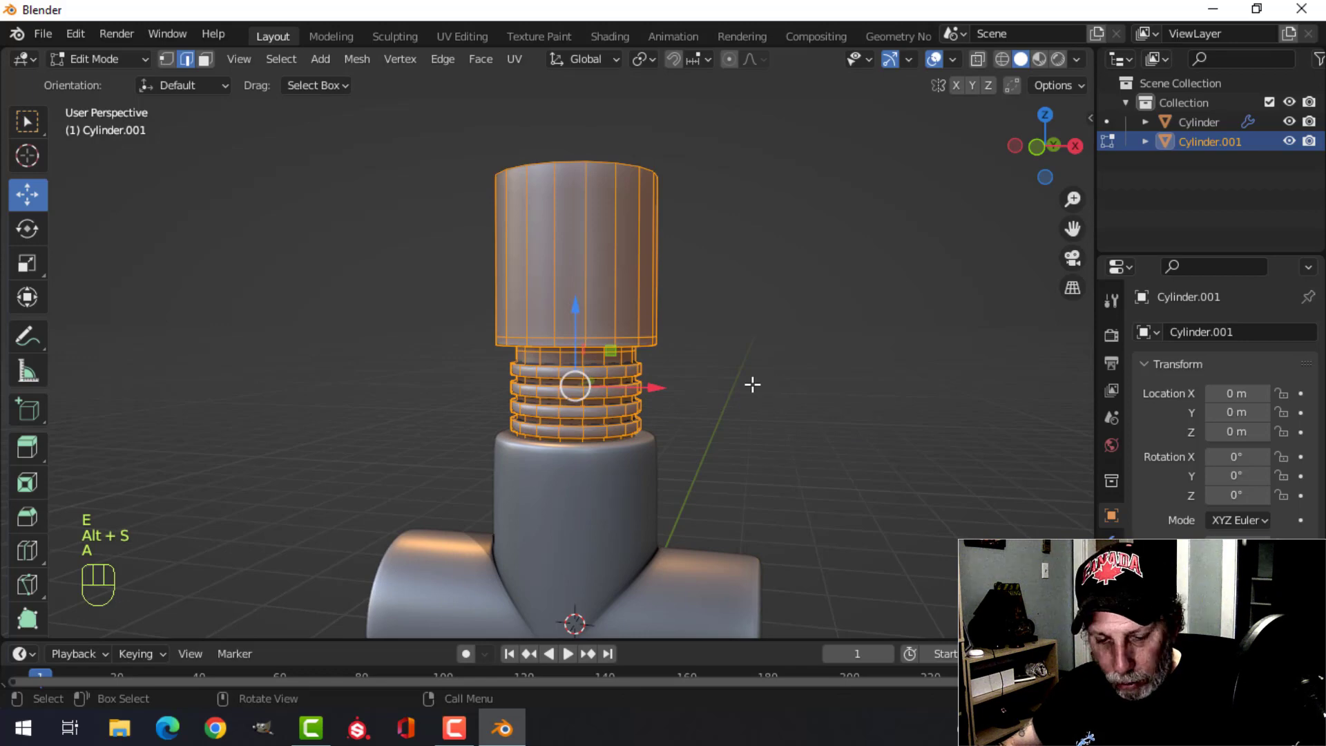
key(s)
key(shift+z)
click(733, 387)
middle_drag(734, 388, 689, 433)
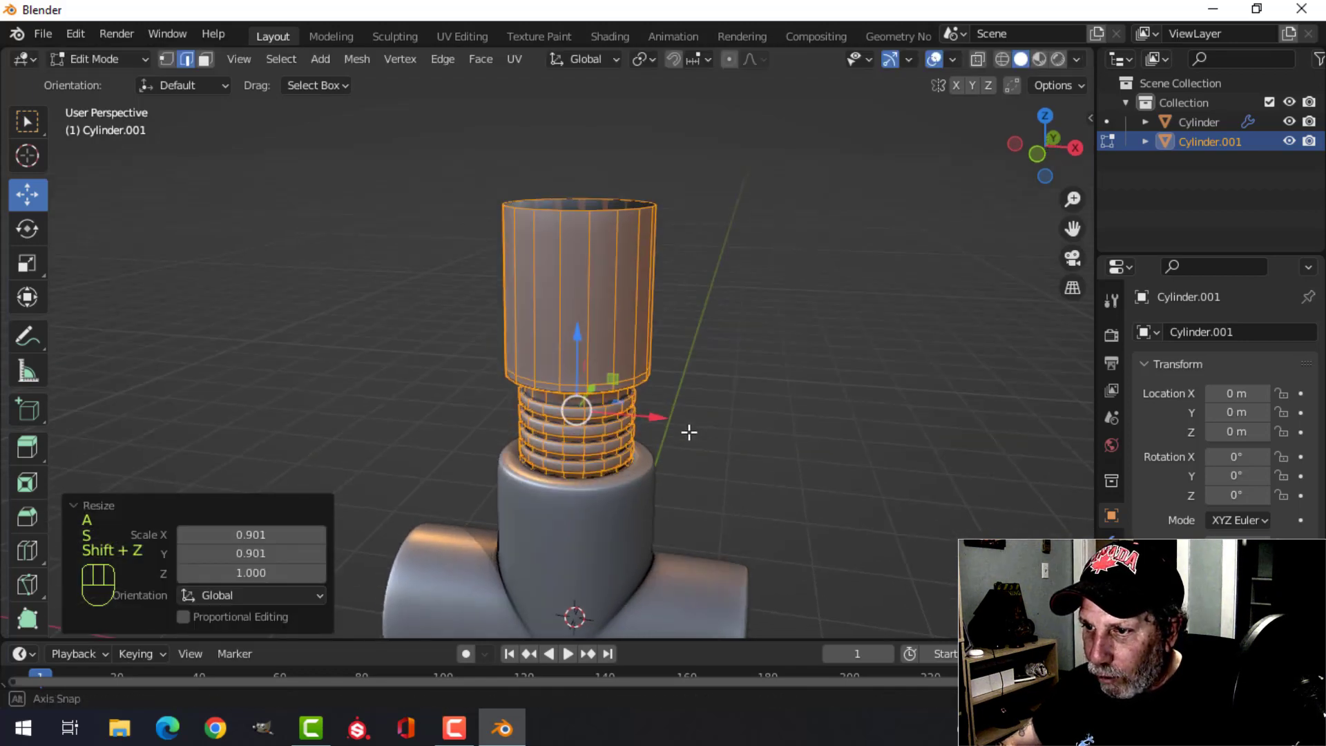
drag(590, 343, 598, 384)
key(Tab)
scroll(703, 414, down, 3)
key(alt+a)
middle_drag(704, 412, 654, 280)
Switch to the front orthographic view and set the Pivot Point to 3D Cursor
key(KP_1)
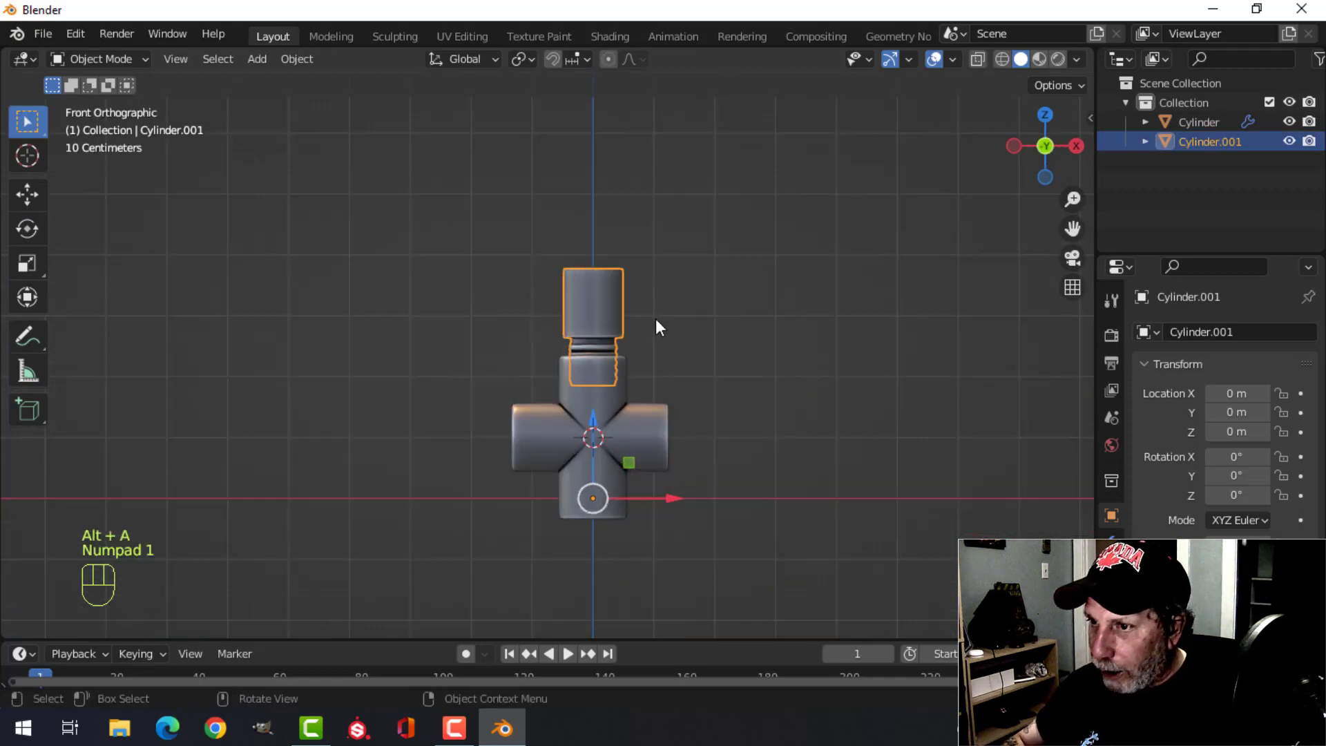
scroll(656, 318, up, 3)
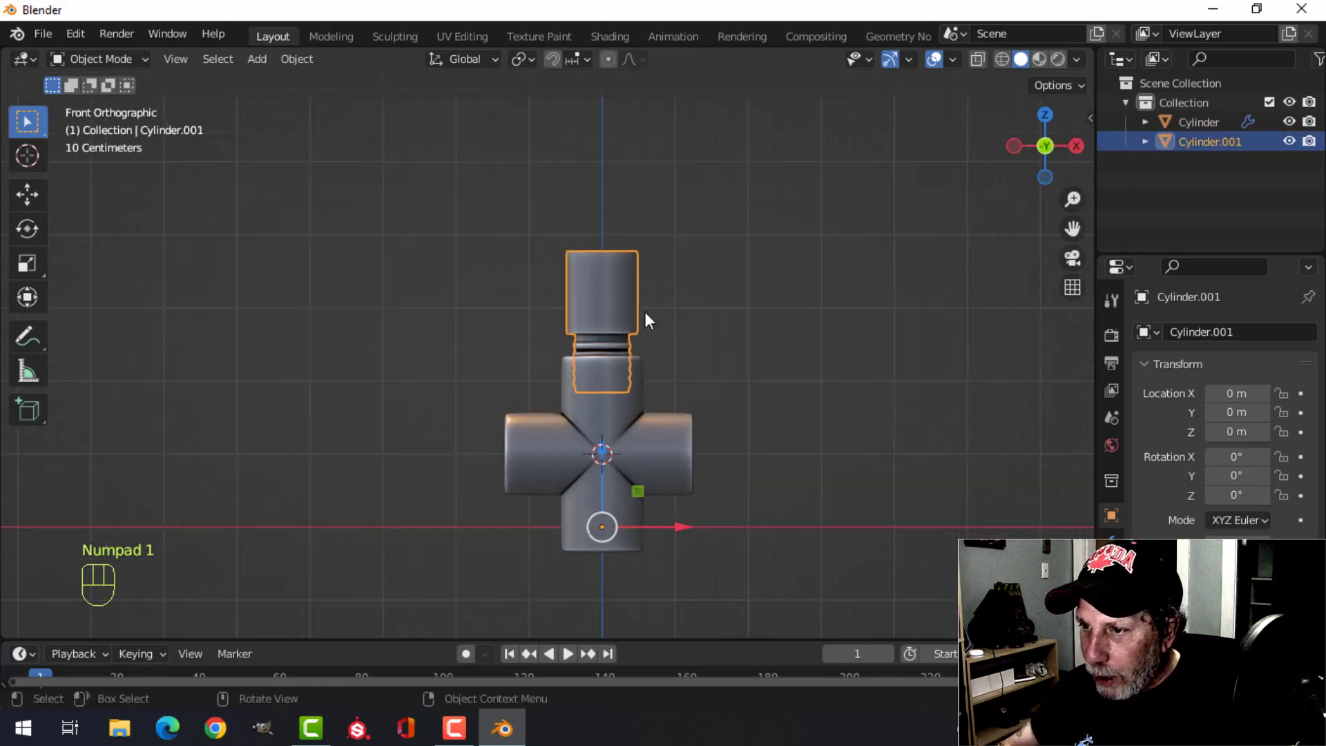
click(519, 59)
click(553, 101)
In Edit Mode, duplicate the pipe section and rotate it 180° about X onto the bottom arm
key(Tab)
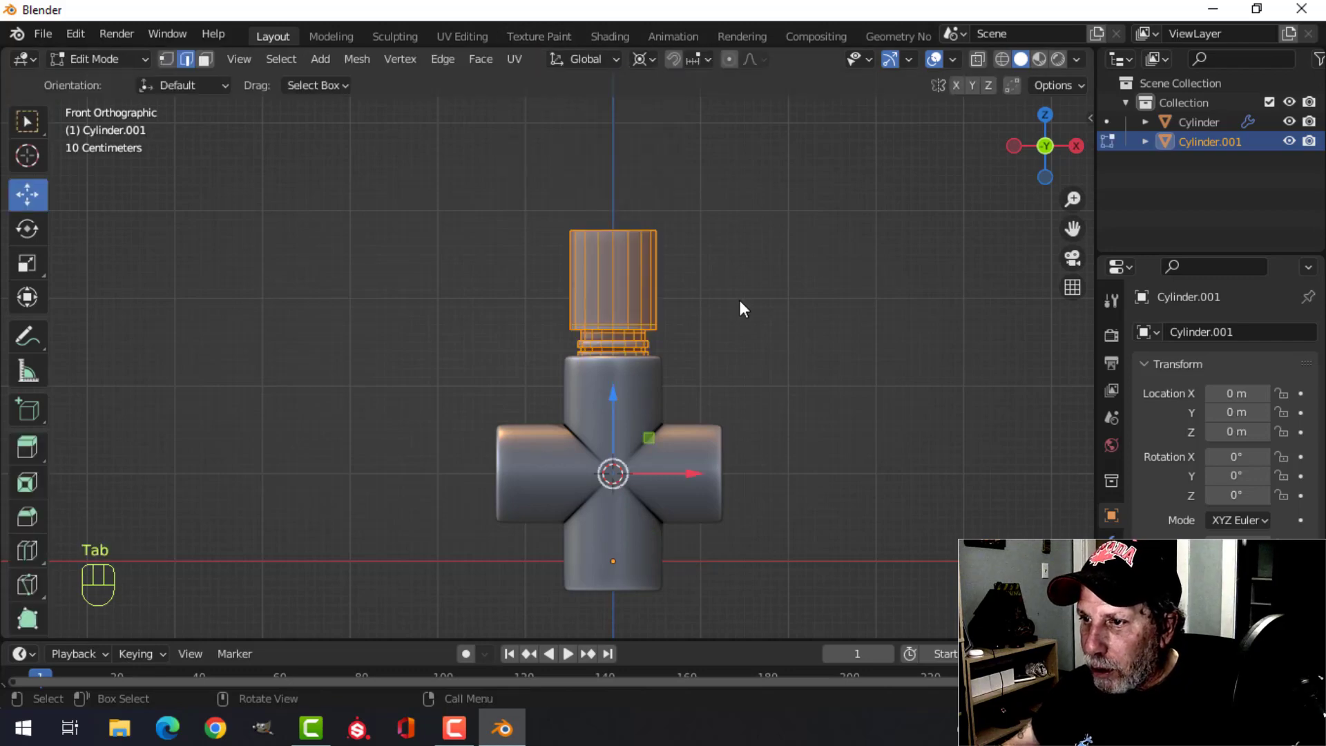
key(shift+d)
key(r)
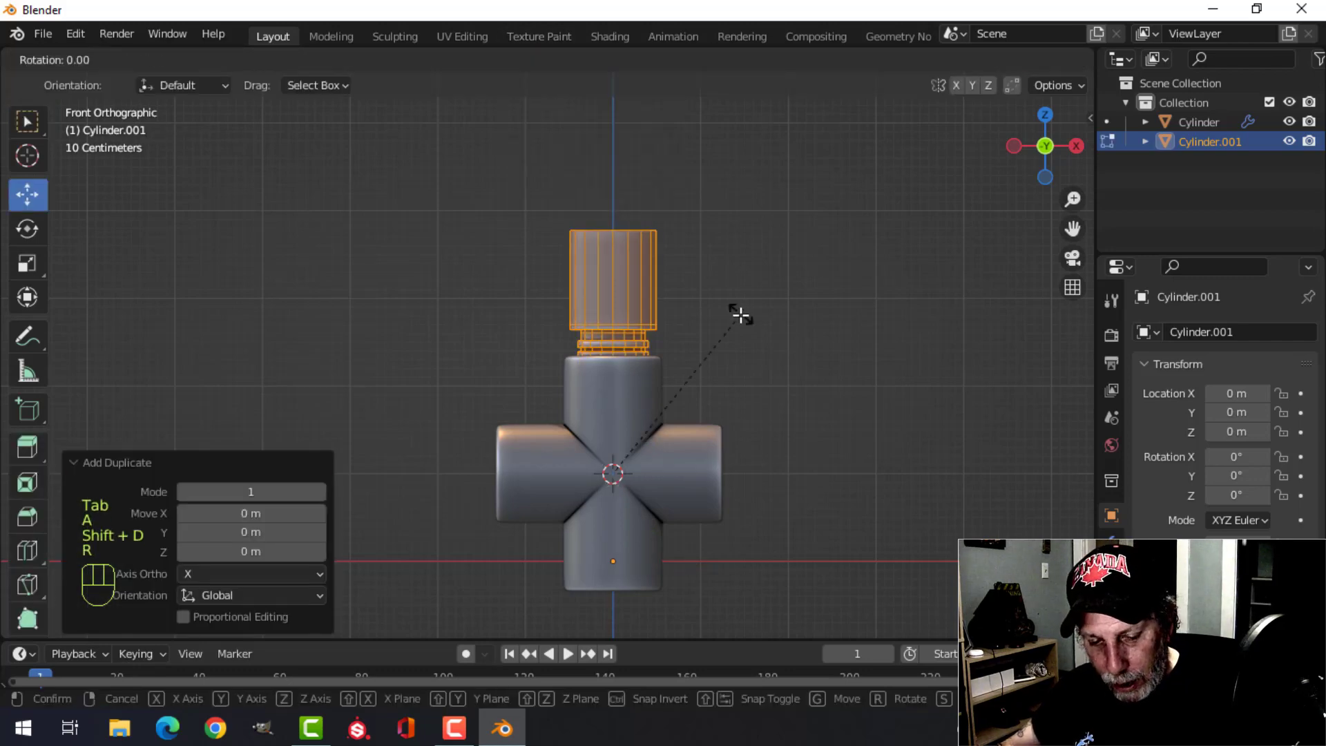
key(x)
key(1)
key(8)
key(0)
click(737, 325)
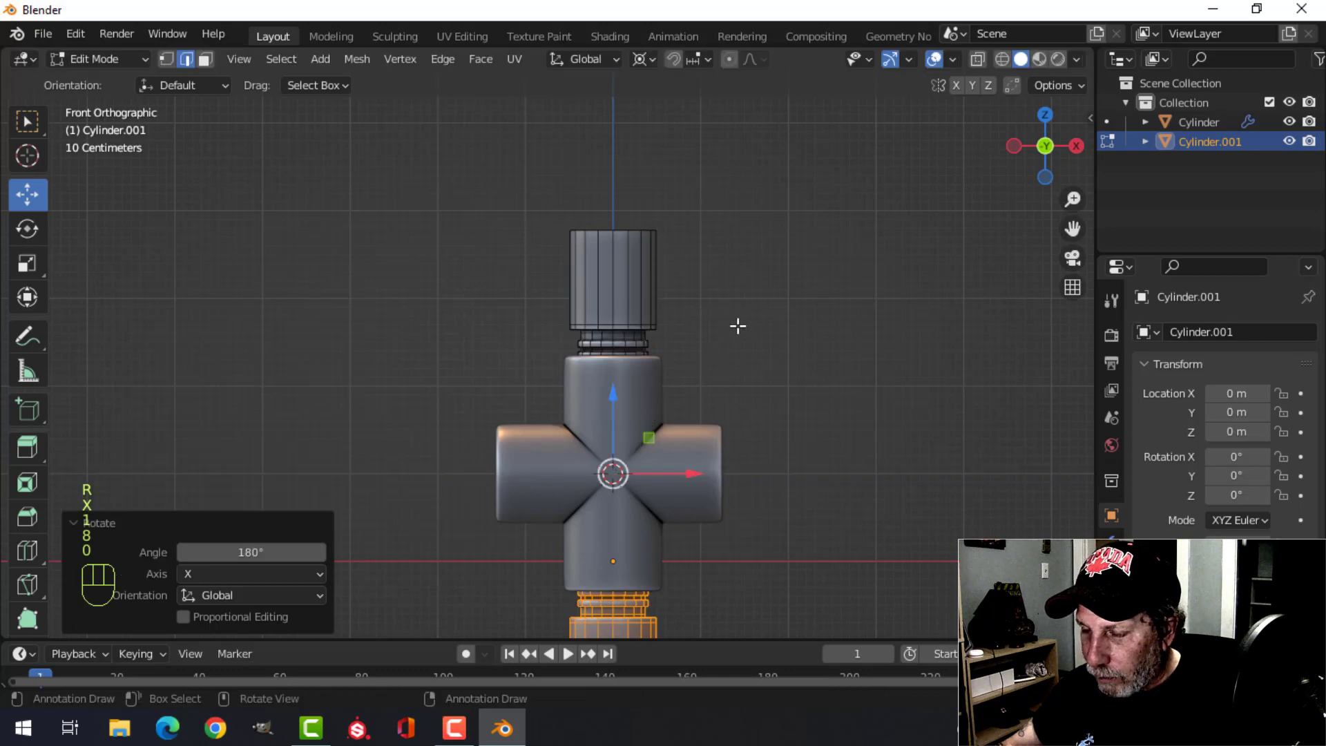
Duplicate the top and bottom pipes and rotate the copies 90° about Y for the left and right arms
key(a)
scroll(711, 346, down, 1)
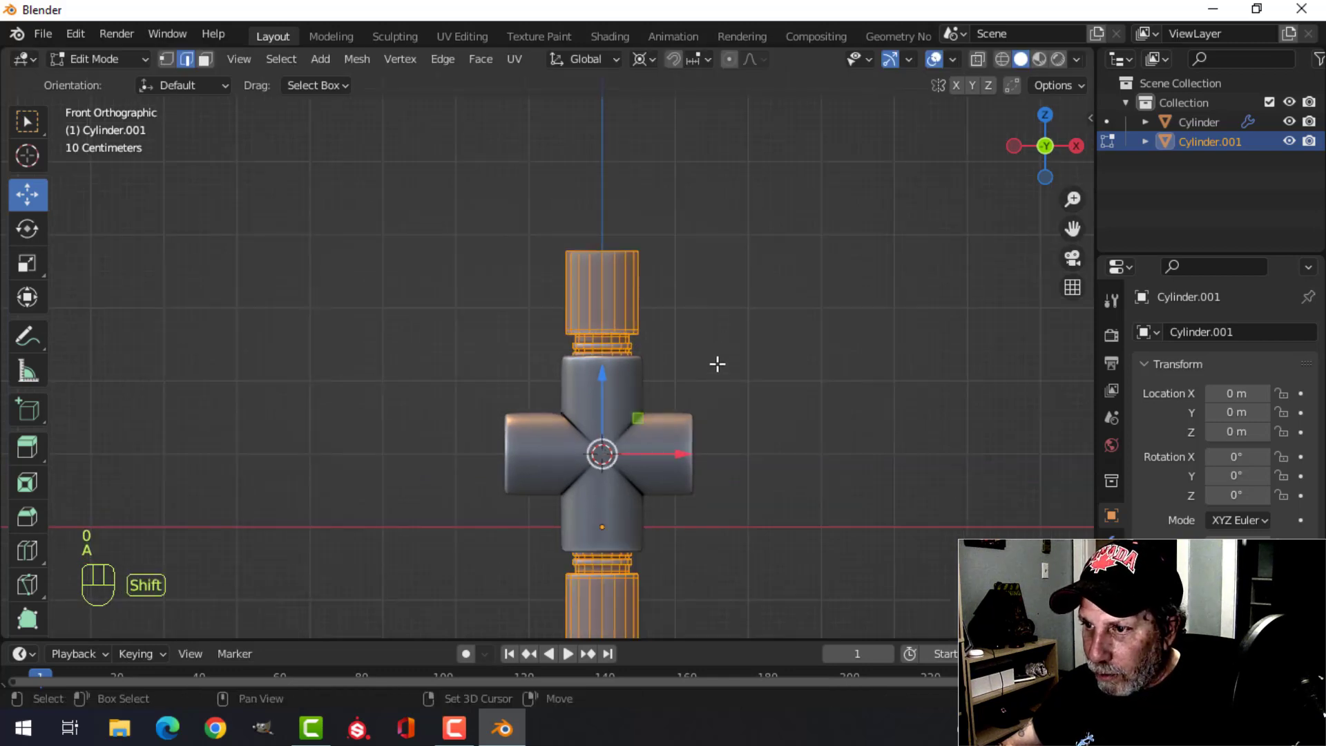
shift+scroll(717, 365, down, 1)
key(shift+d)
right_click(705, 331)
key(r)
key(y)
key(9)
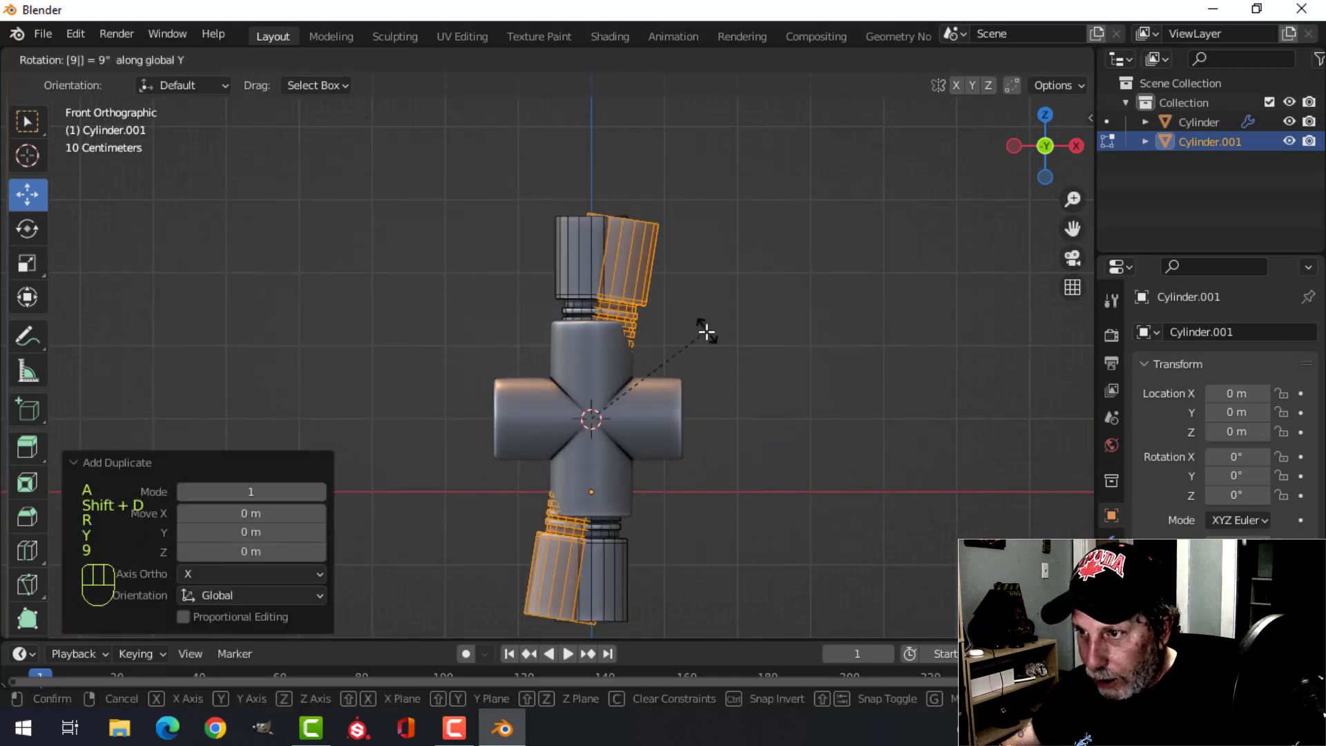
key(0)
click(707, 332)
Deselect everything, return to Object Mode and orbit to a perspective view of the cross
key(alt+a)
key(Tab)
middle_drag(769, 337, 755, 355)
key(alt+a)
scroll(722, 385, down, 2)
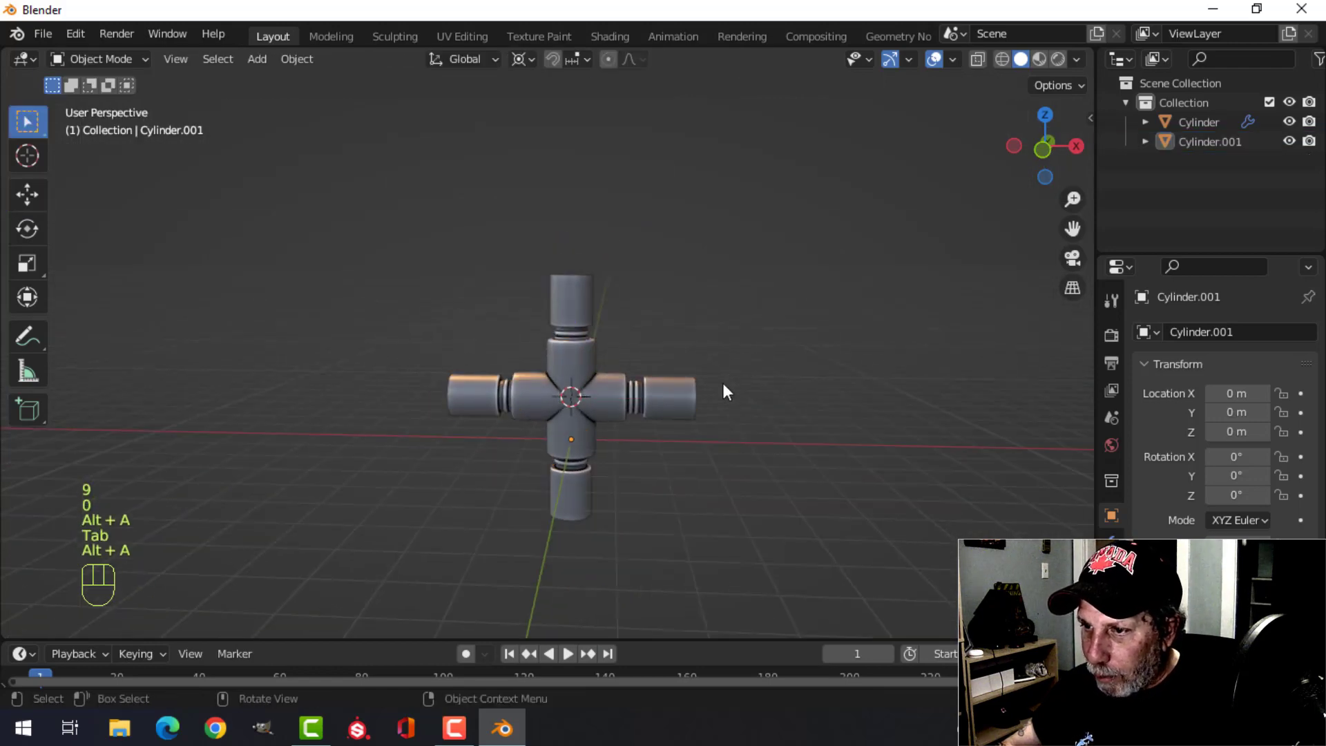
Hide the viewport overlays and view the whole cross at an angle
scroll(726, 427, up, 2)
middle_drag(727, 427, 774, 387)
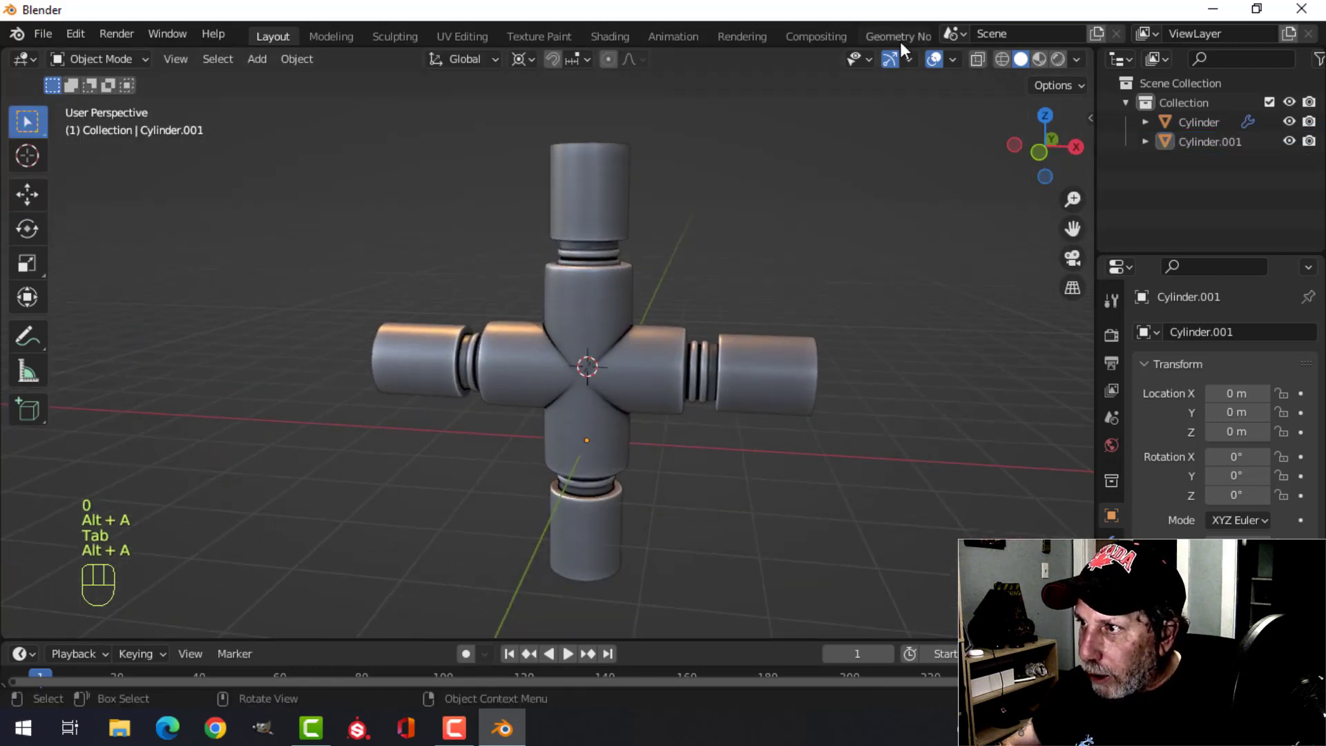
click(937, 59)
scroll(838, 351, up, 2)
scroll(847, 369, down, 2)
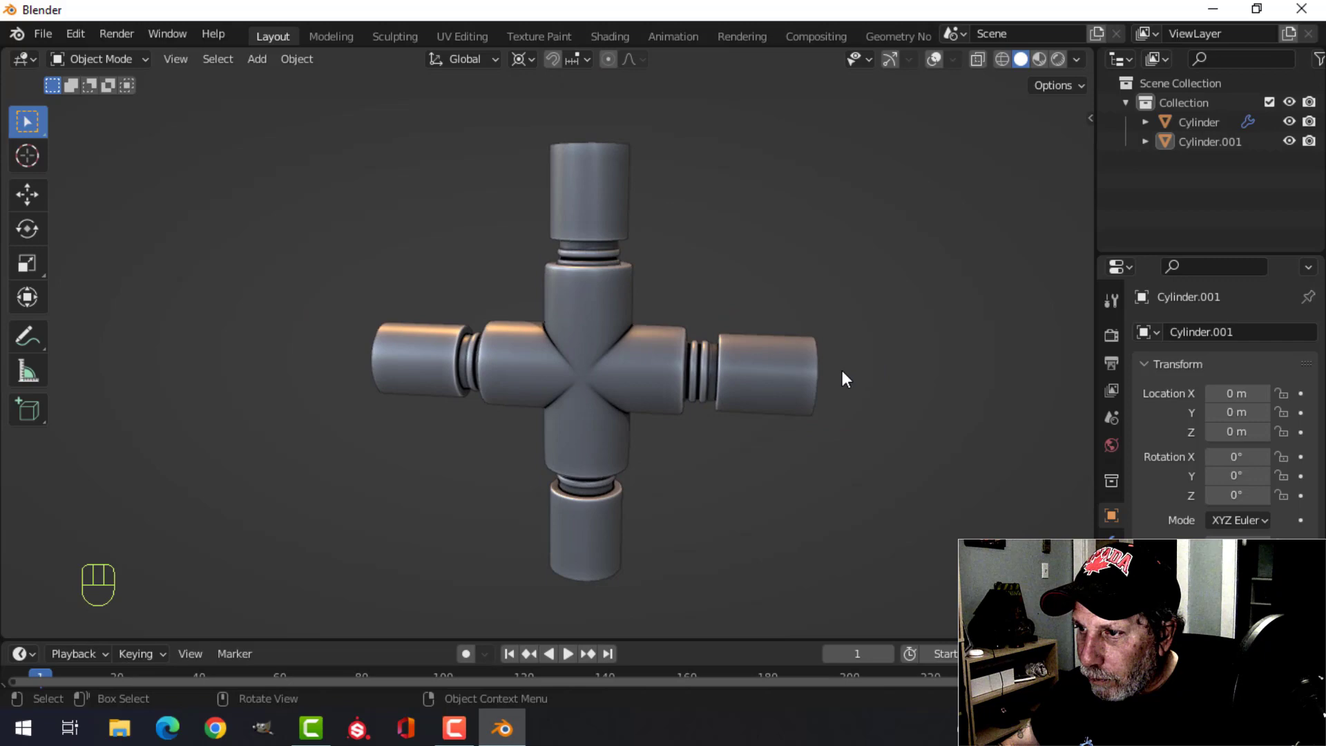
middle_drag(842, 370, 780, 370)
Recalculate the normals of both the cross and the pipe sections to face outside
click(787, 370)
key(Tab)
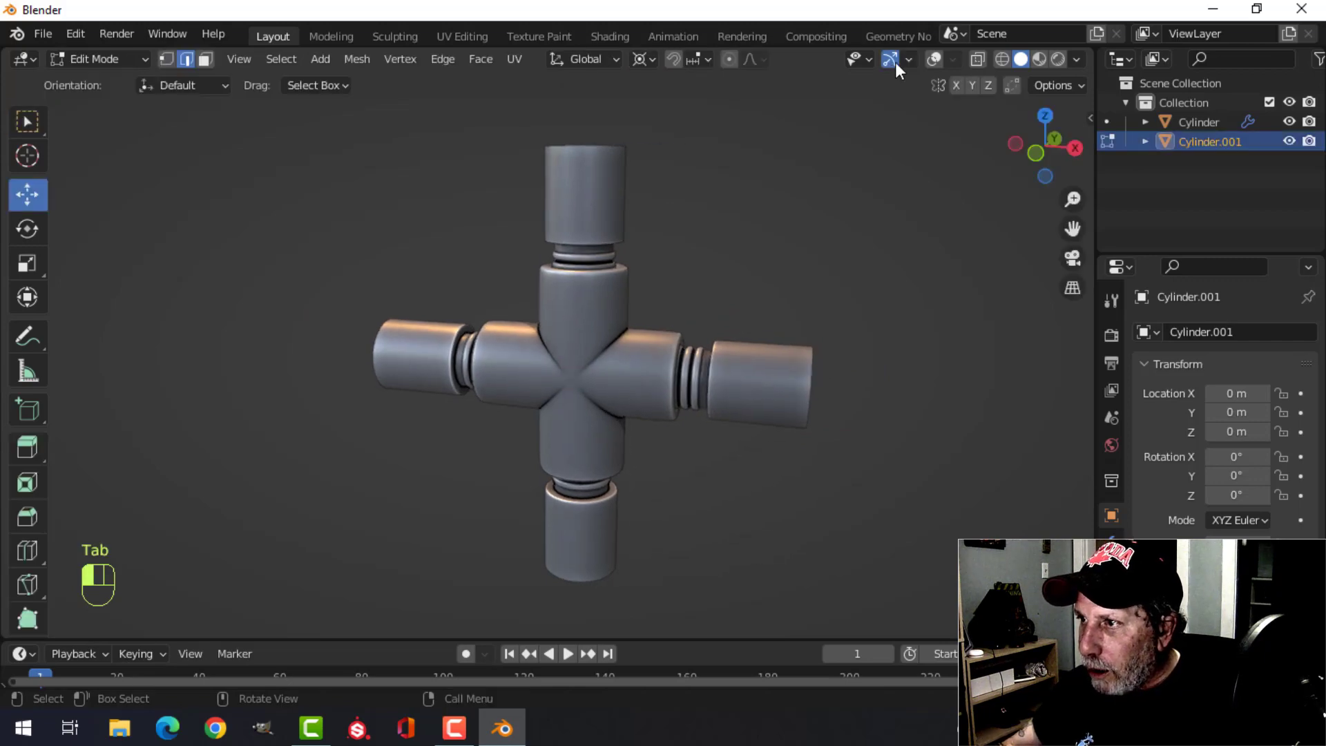
click(932, 61)
key(Tab)
key(a)
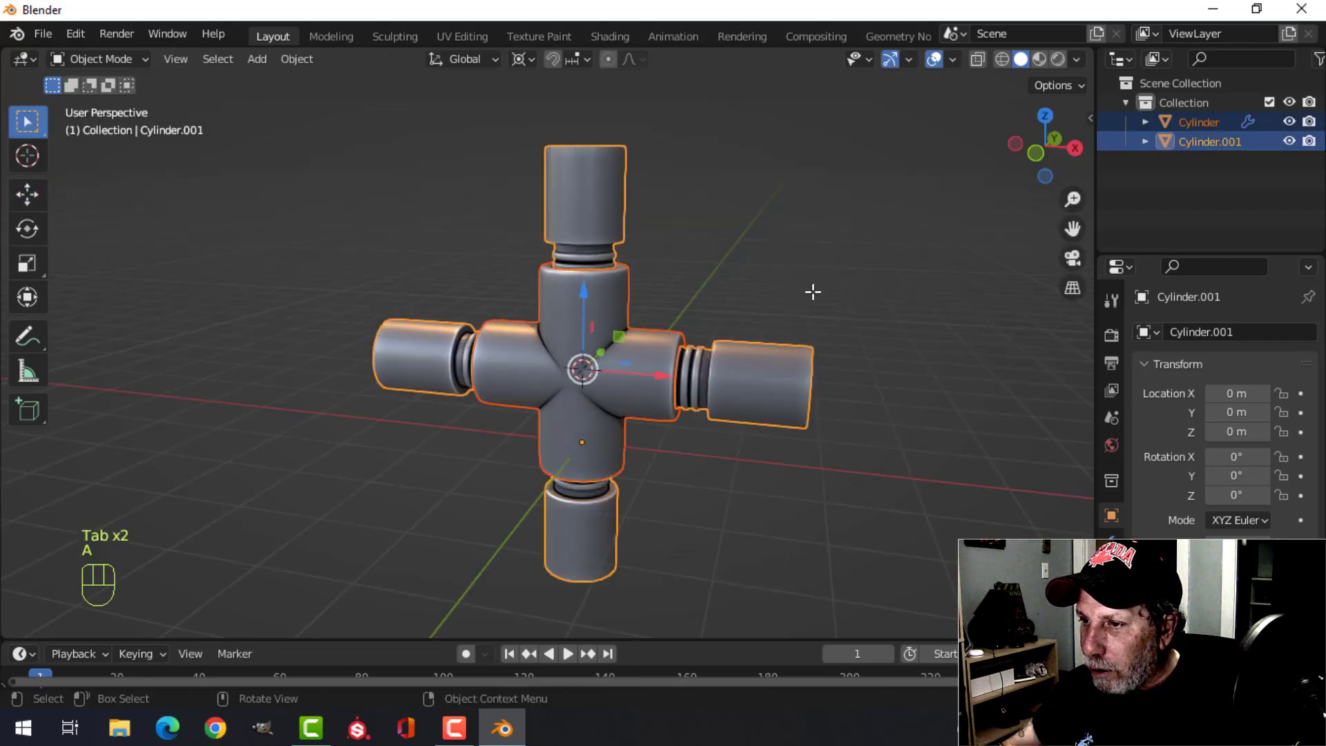
key(Tab)
key(a)
key(alt+n)
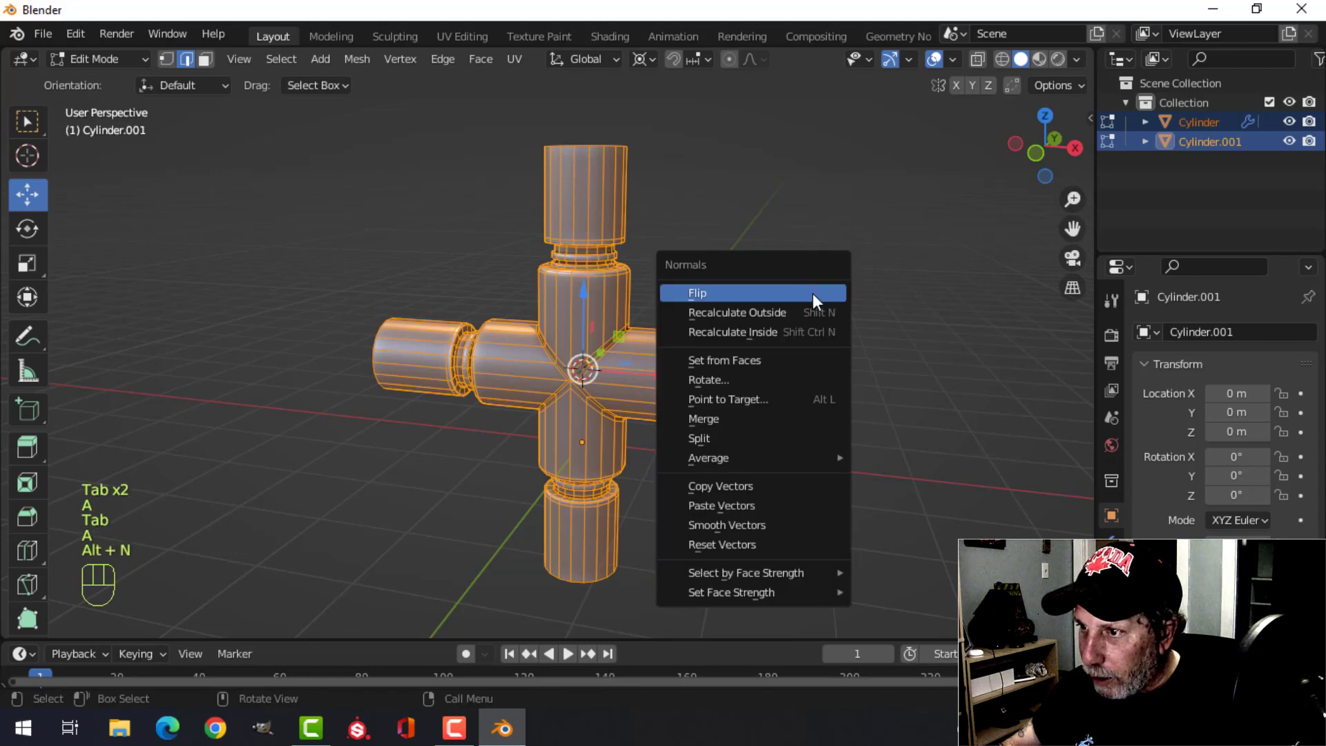
click(811, 305)
key(Tab)
Deselect both objects and orbit around the finished pipe cross to inspect it
key(alt+a)
middle_drag(843, 280, 809, 370)
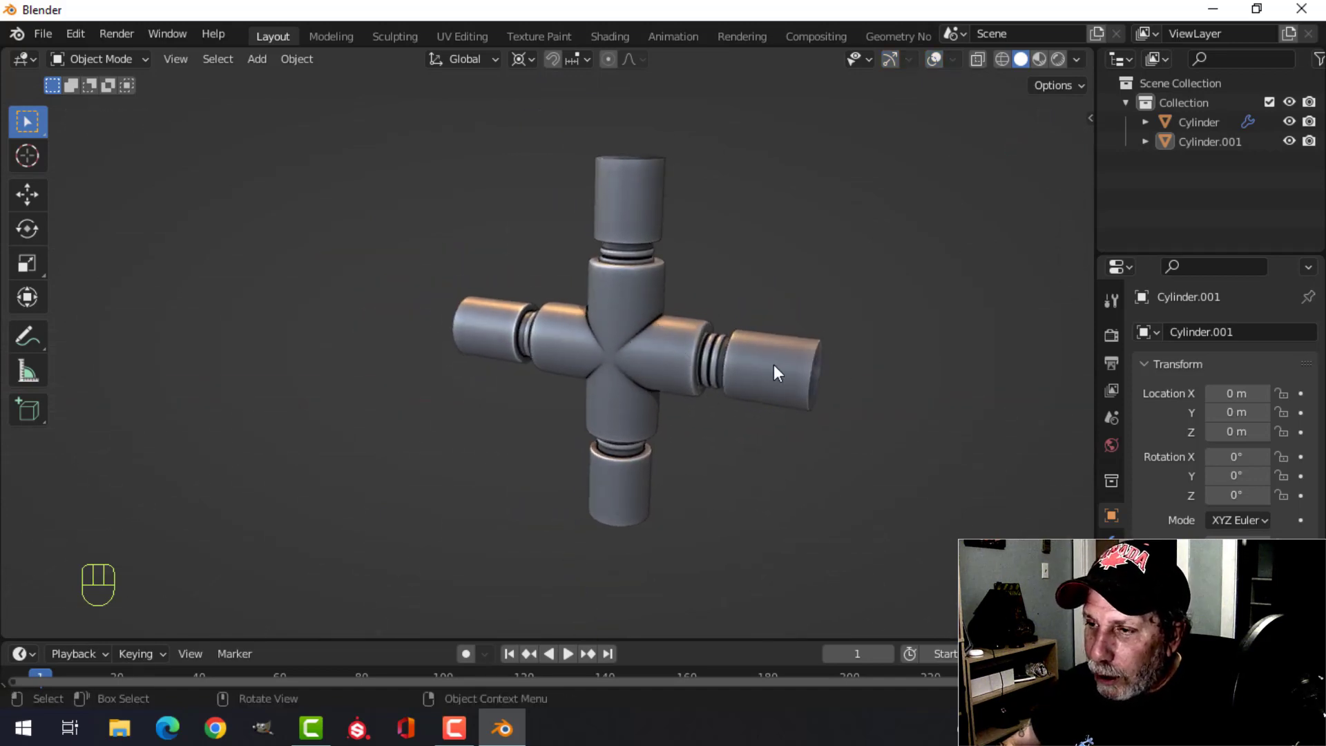
middle_drag(777, 372, 820, 381)
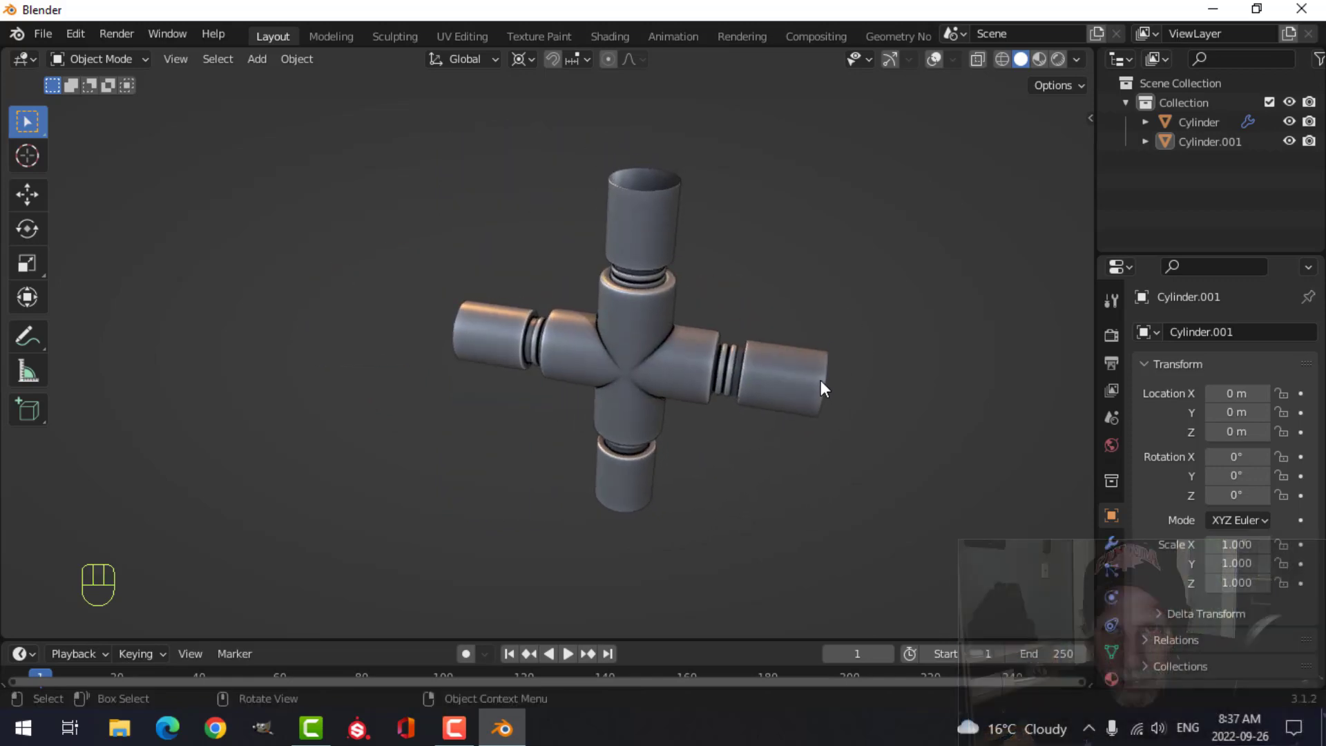